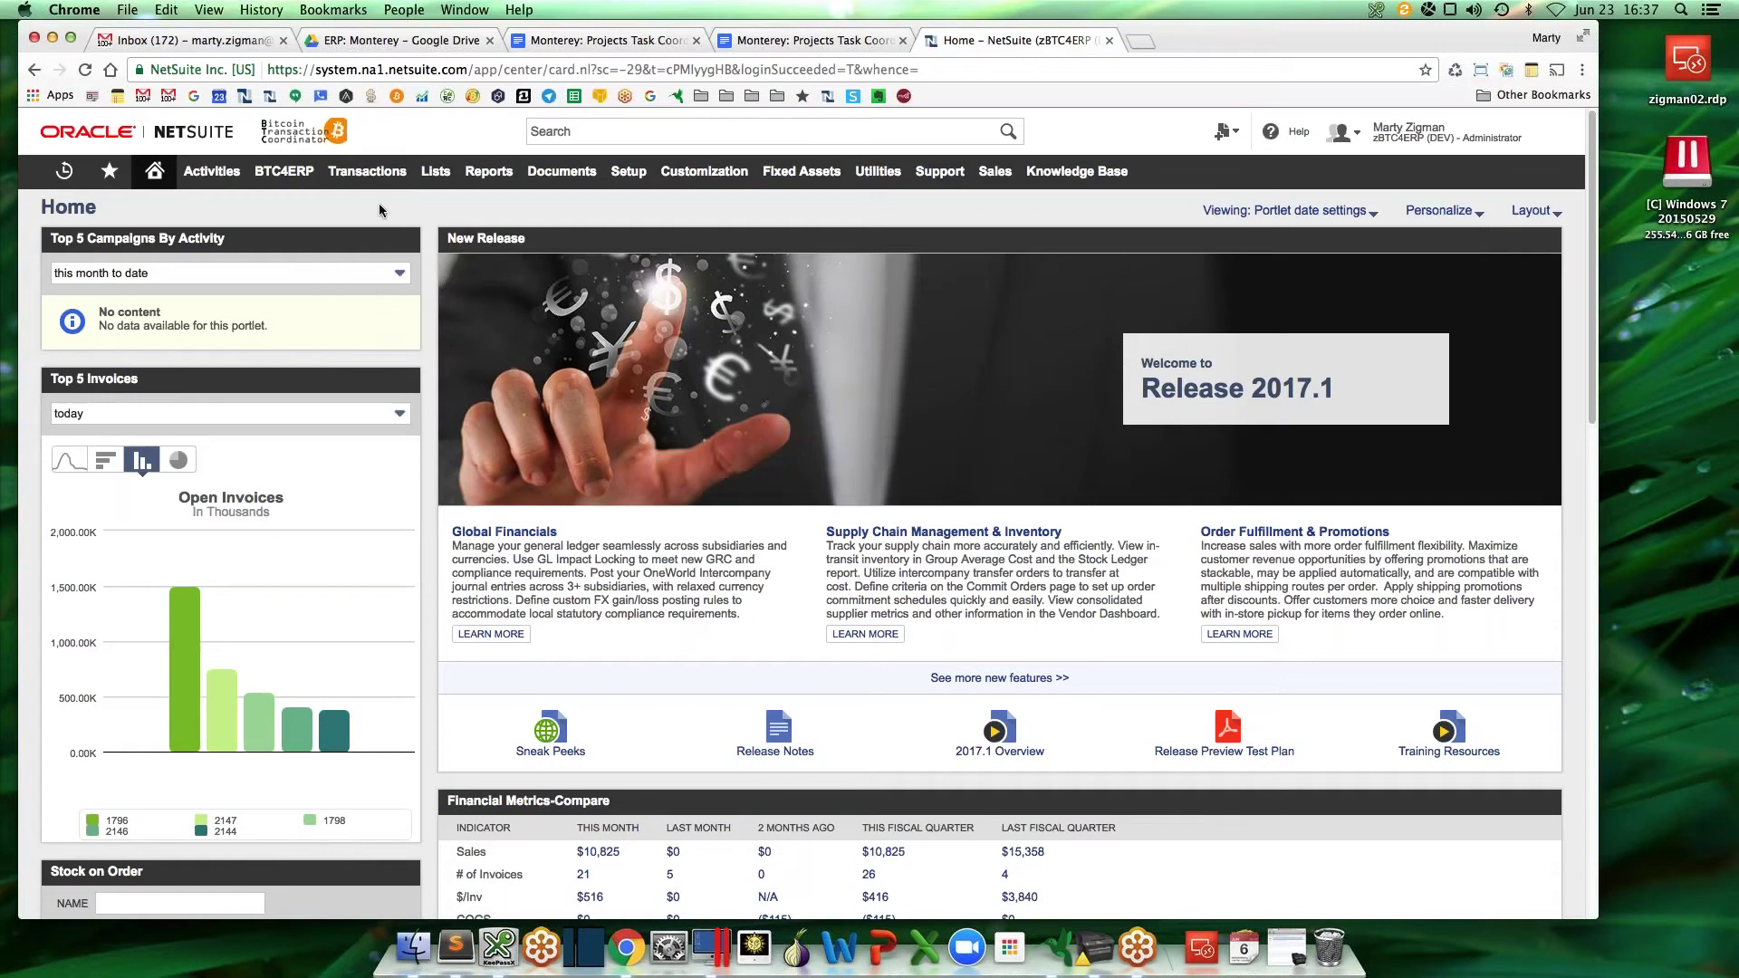
Start a new quote and select the customer from the suggestions
mouse_move(371, 179)
mouse_move(365, 343)
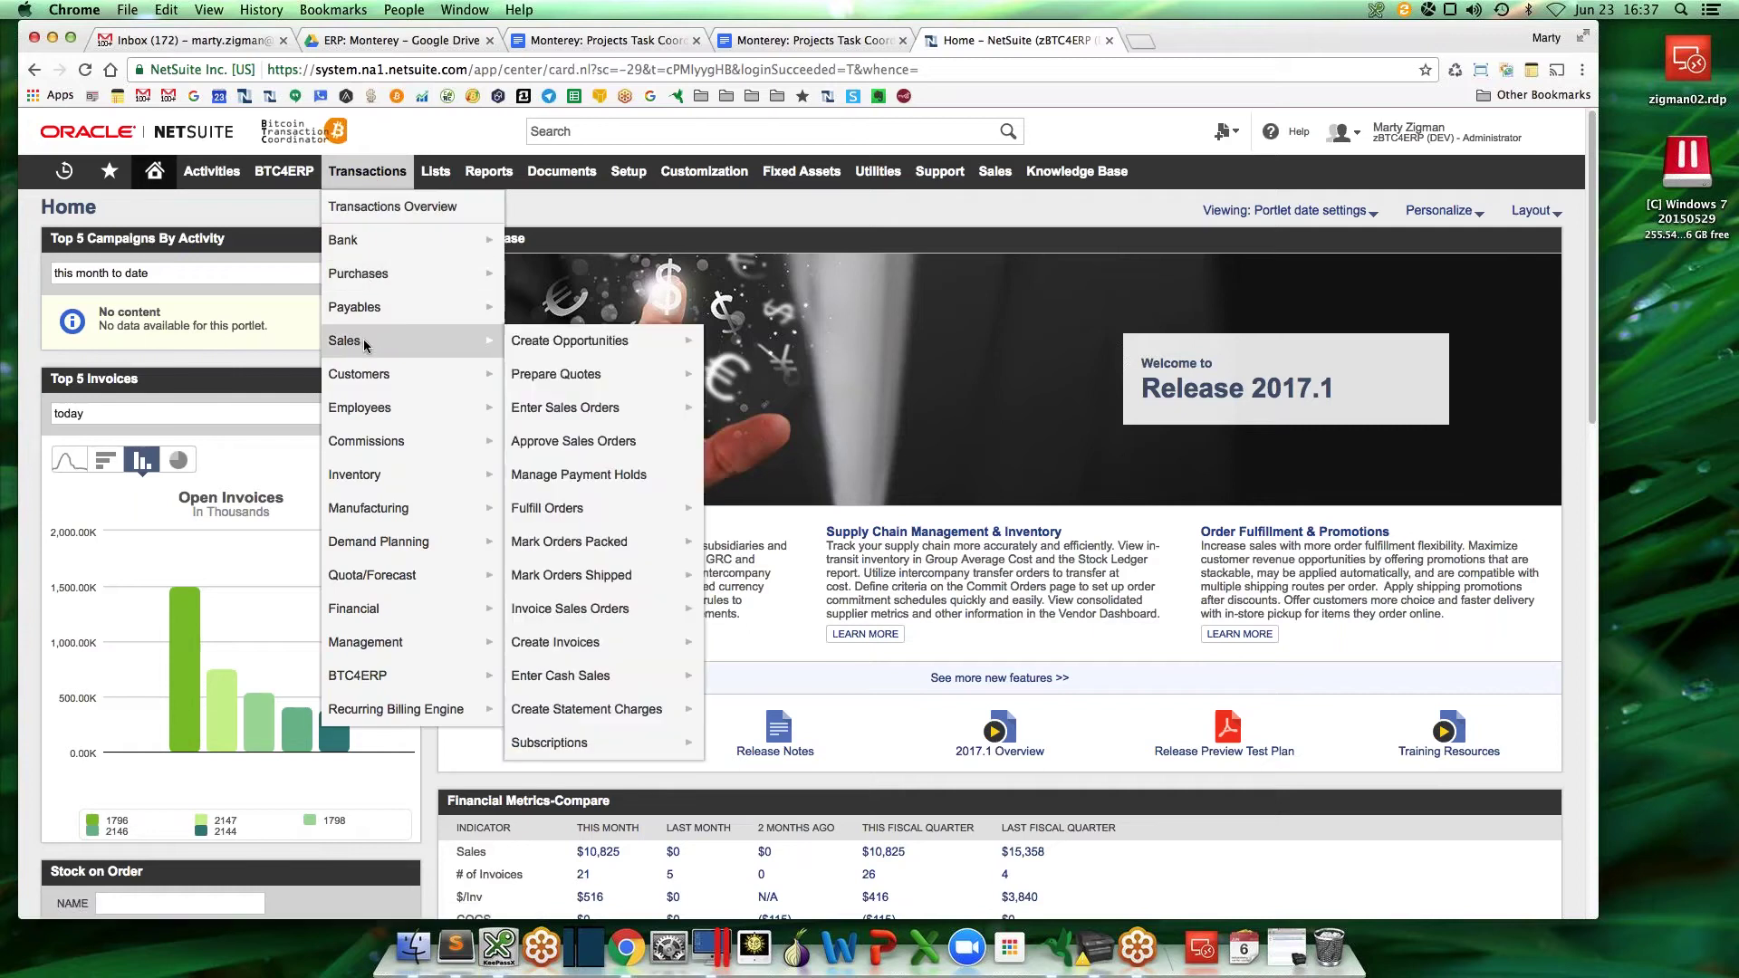
mouse_move(548, 379)
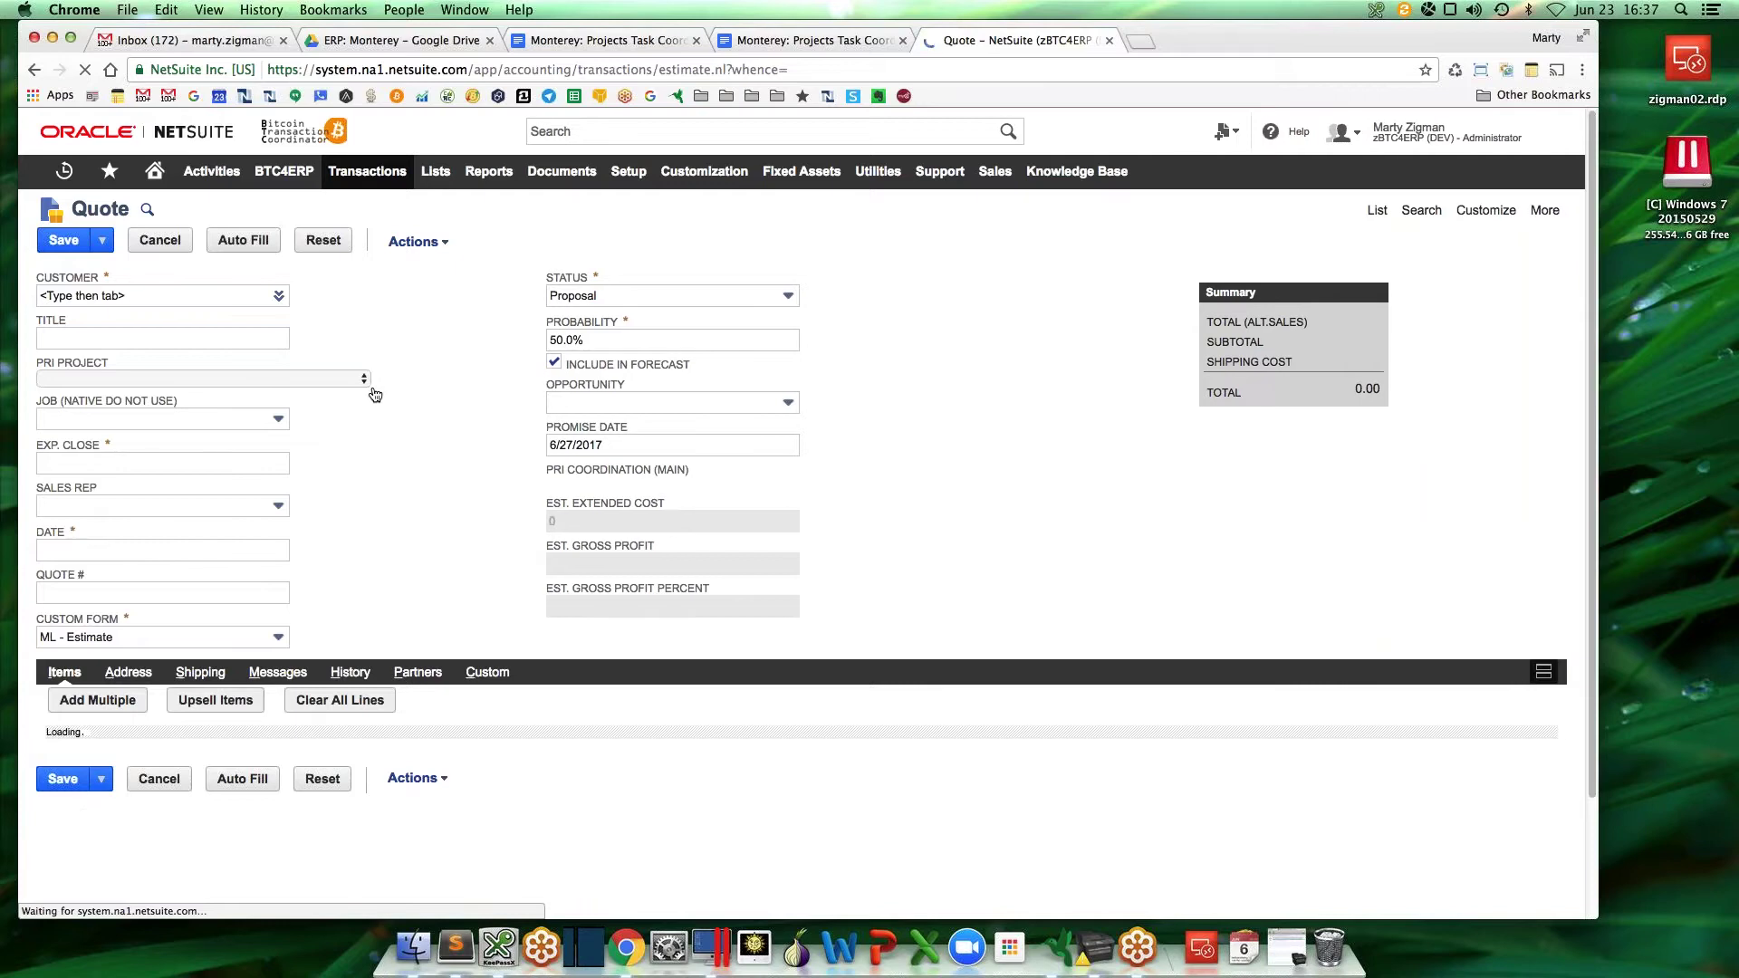
click(162, 296)
text(man Ma)
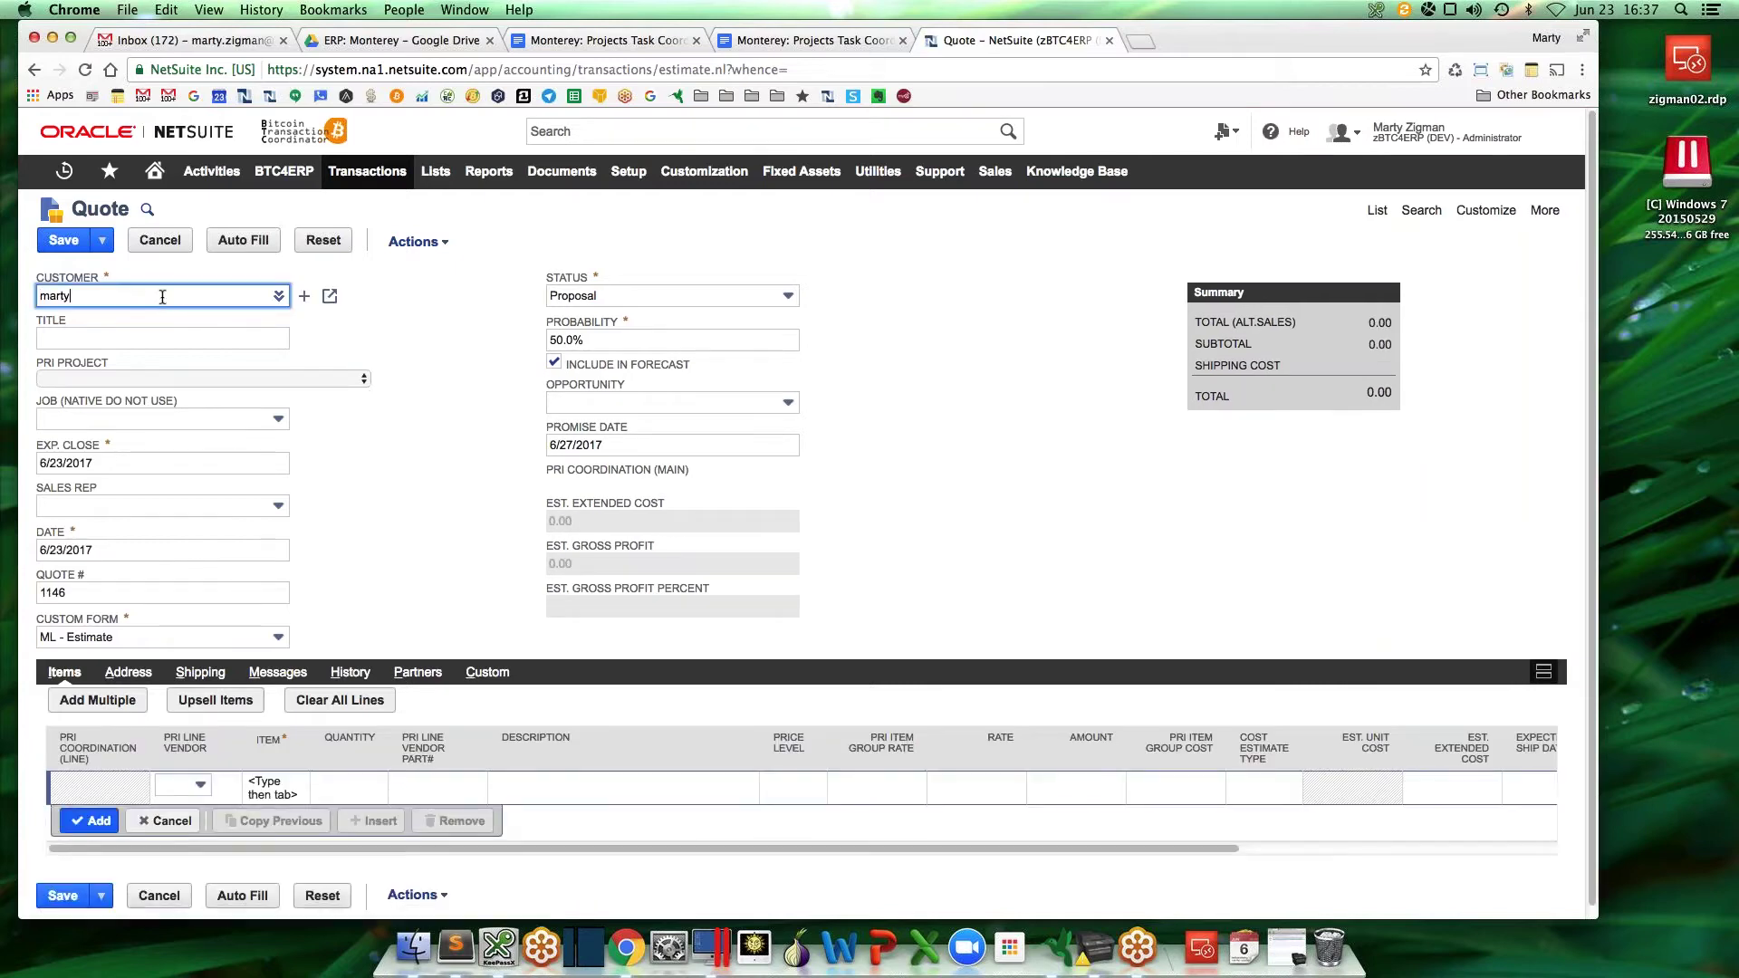
text(rty)
key(Down)
key(Down)
key(Tab)
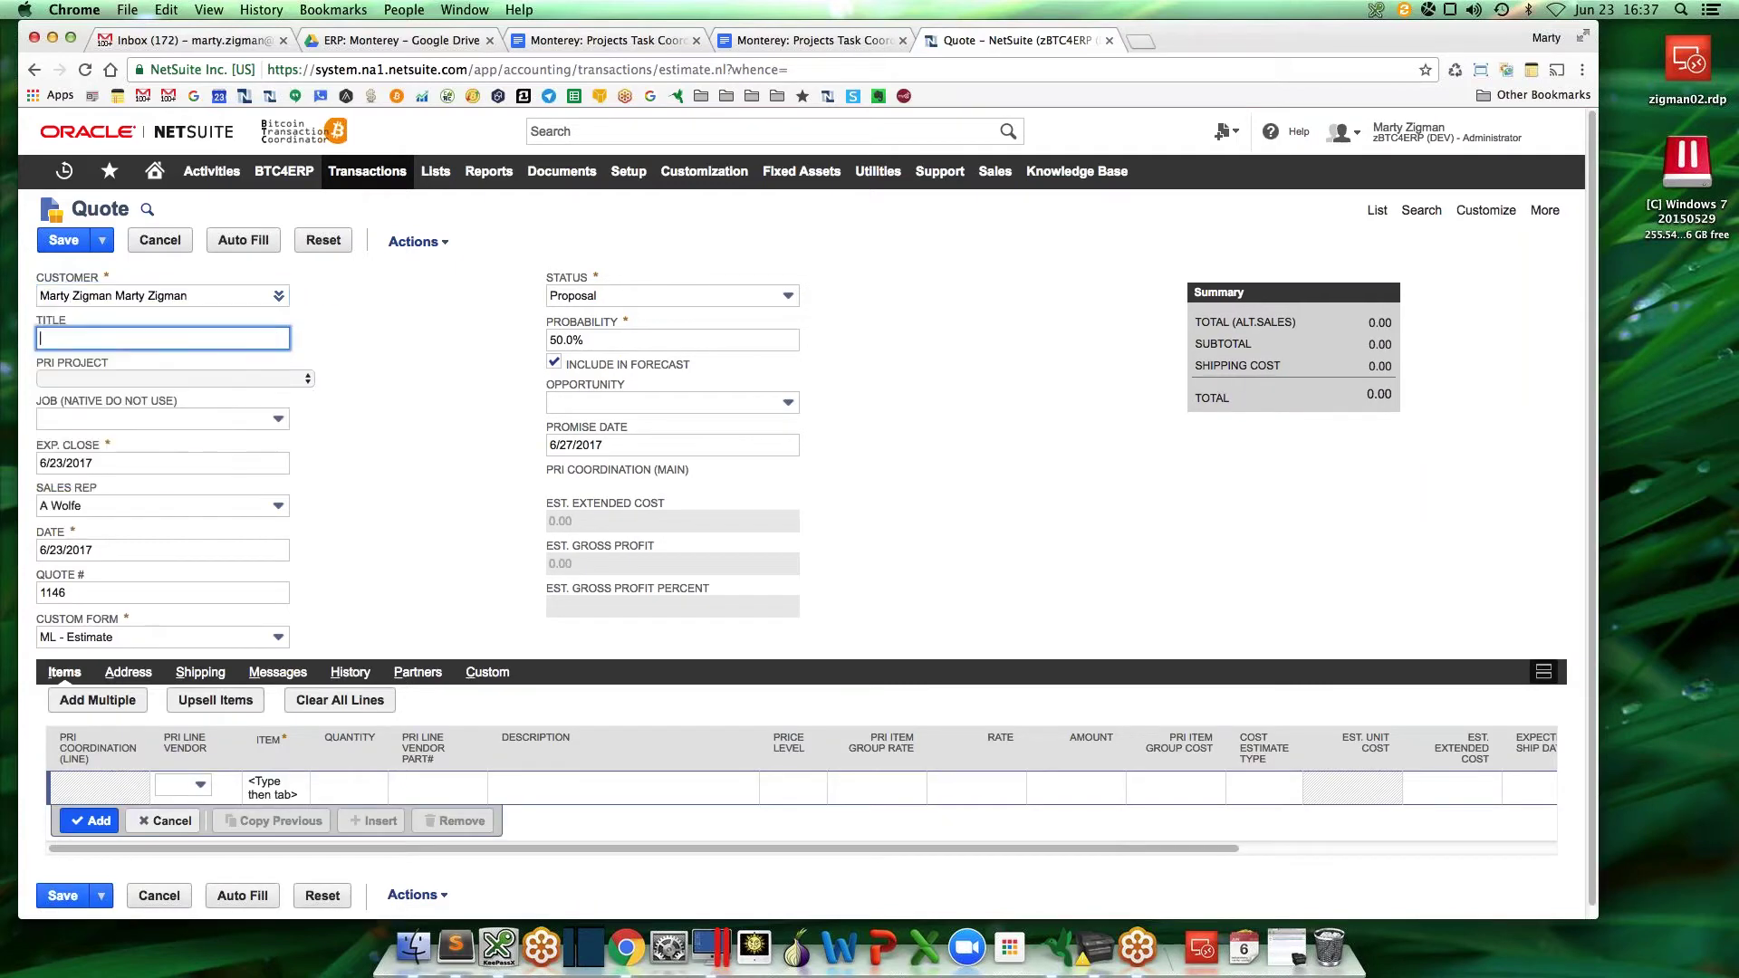
Title the quote 20170623 and leave the project field empty
click(125, 332)
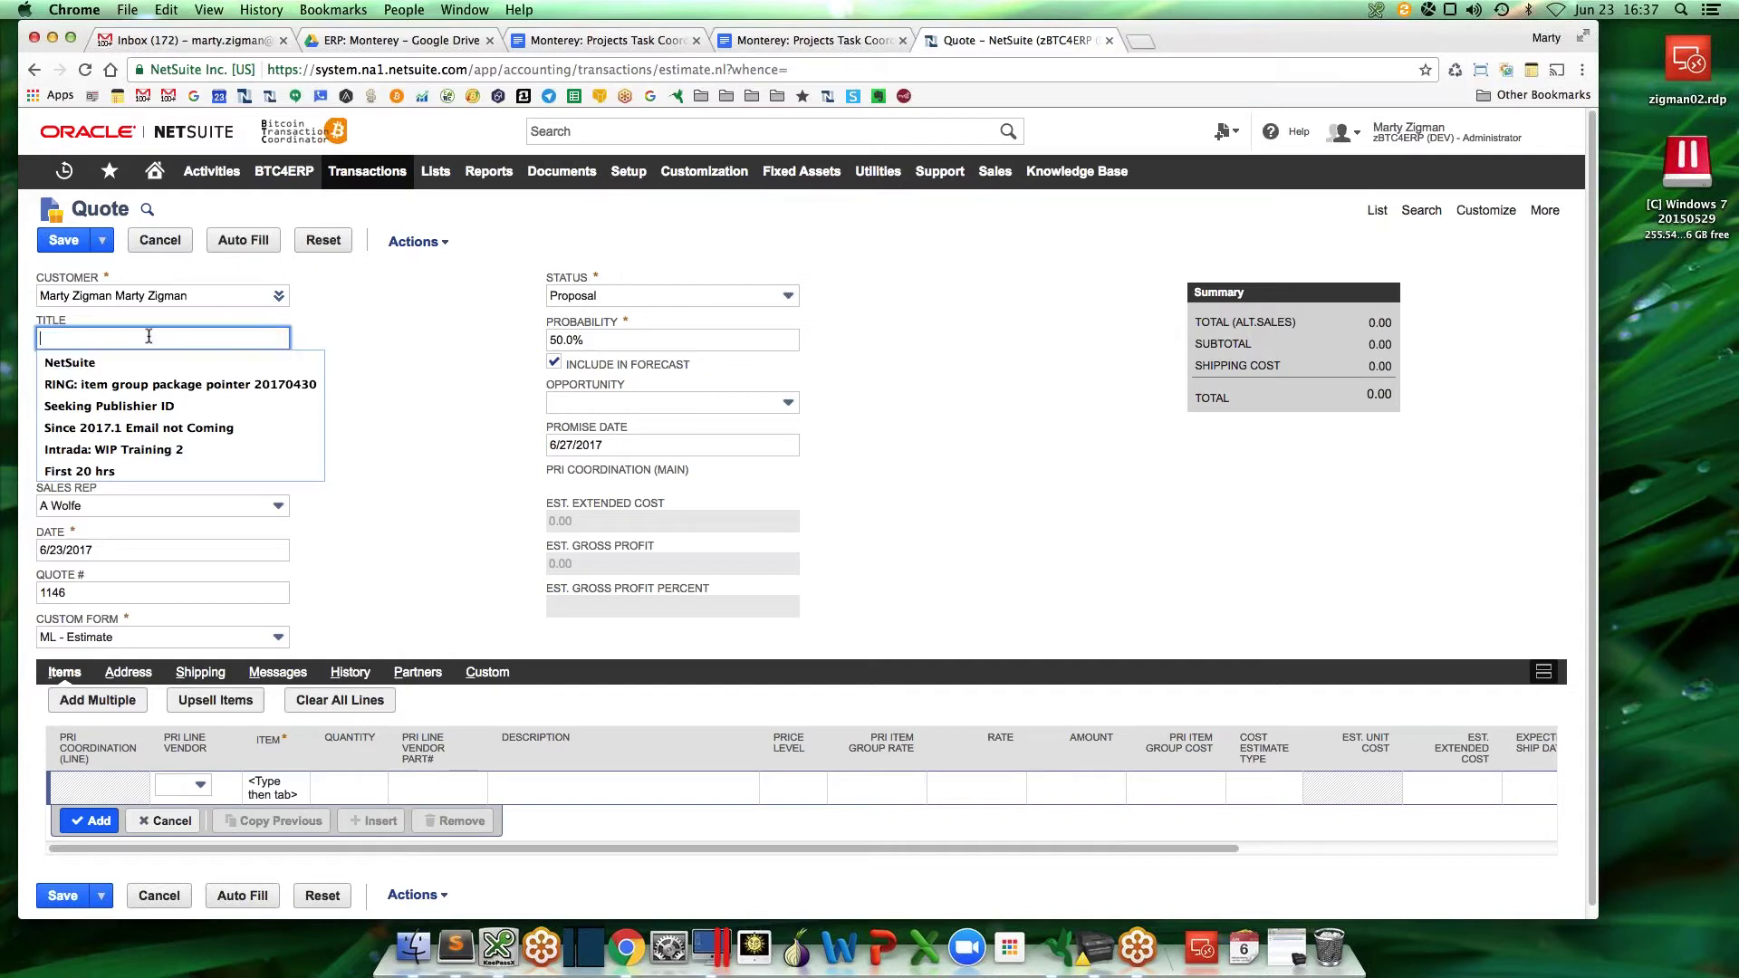
text(20170623)
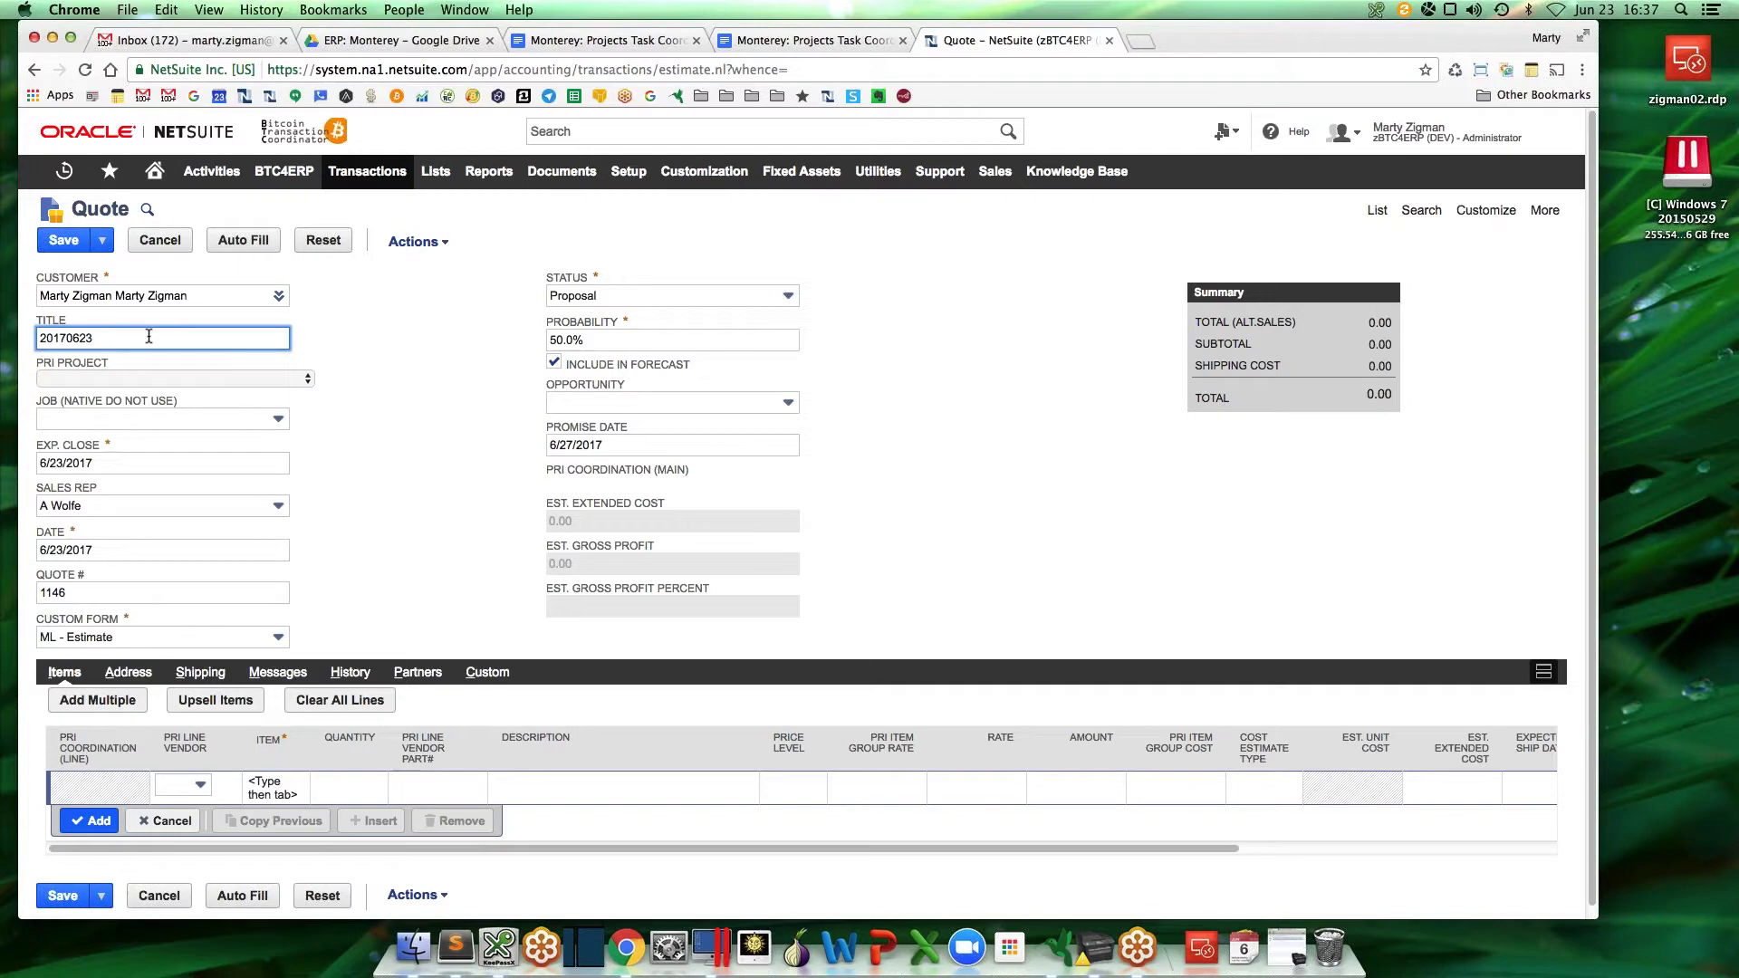
key(Tab)
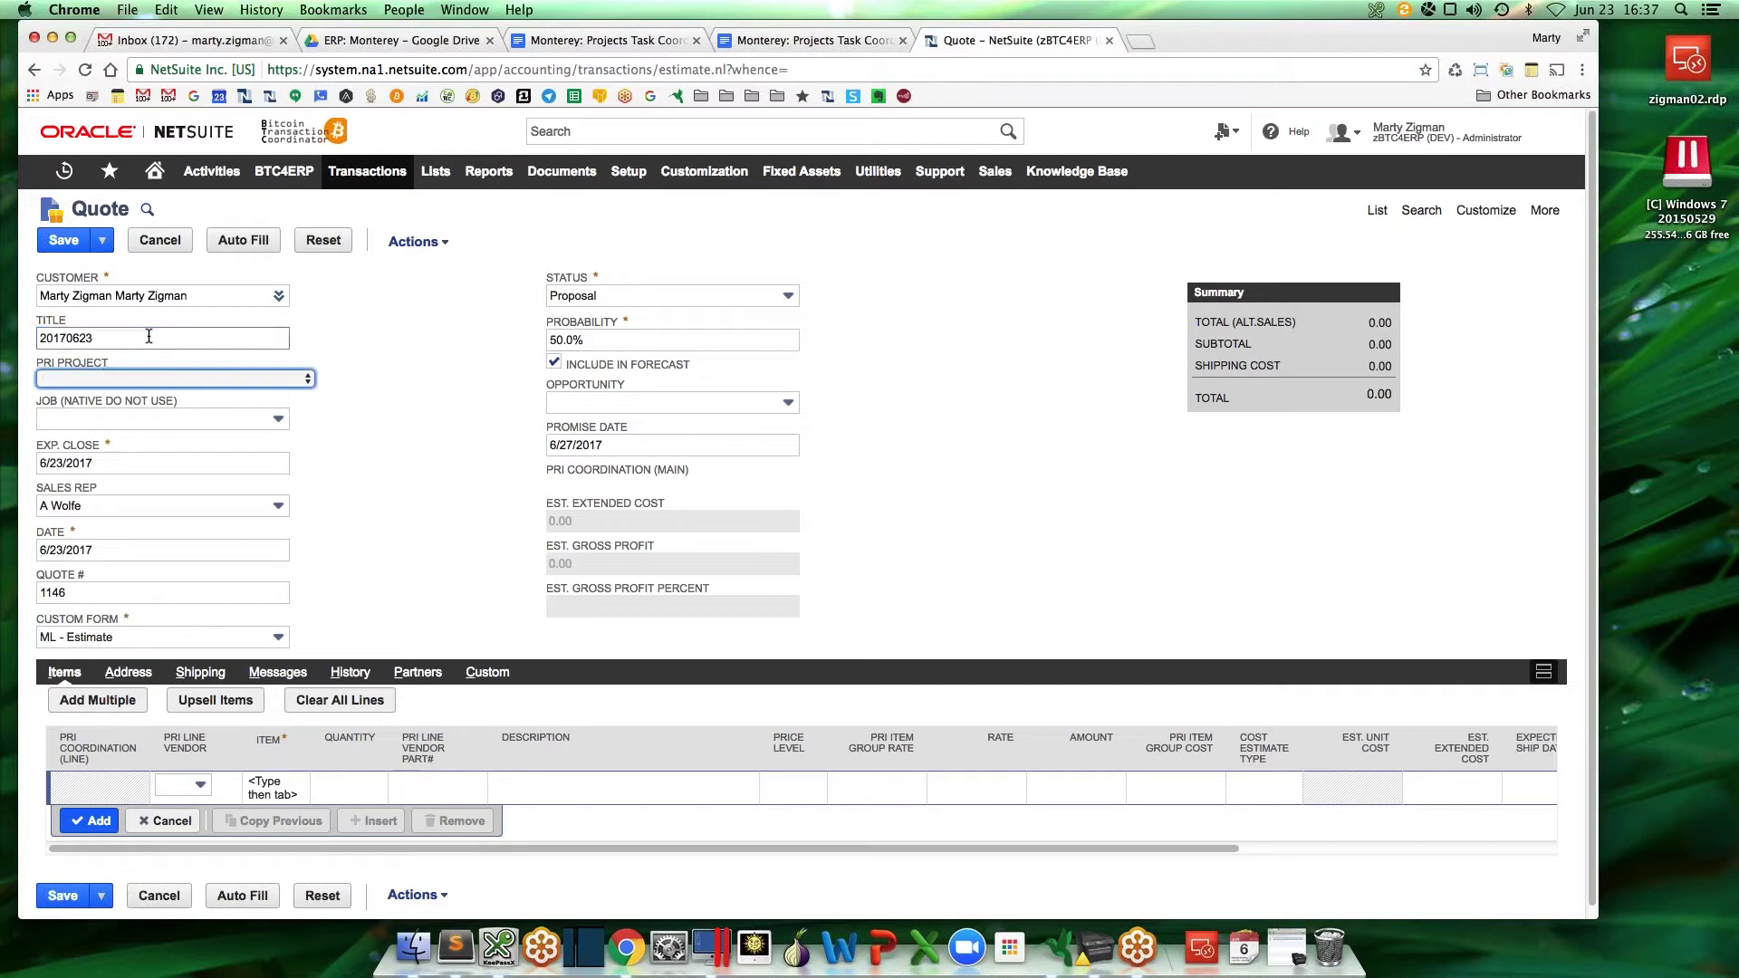
click(137, 382)
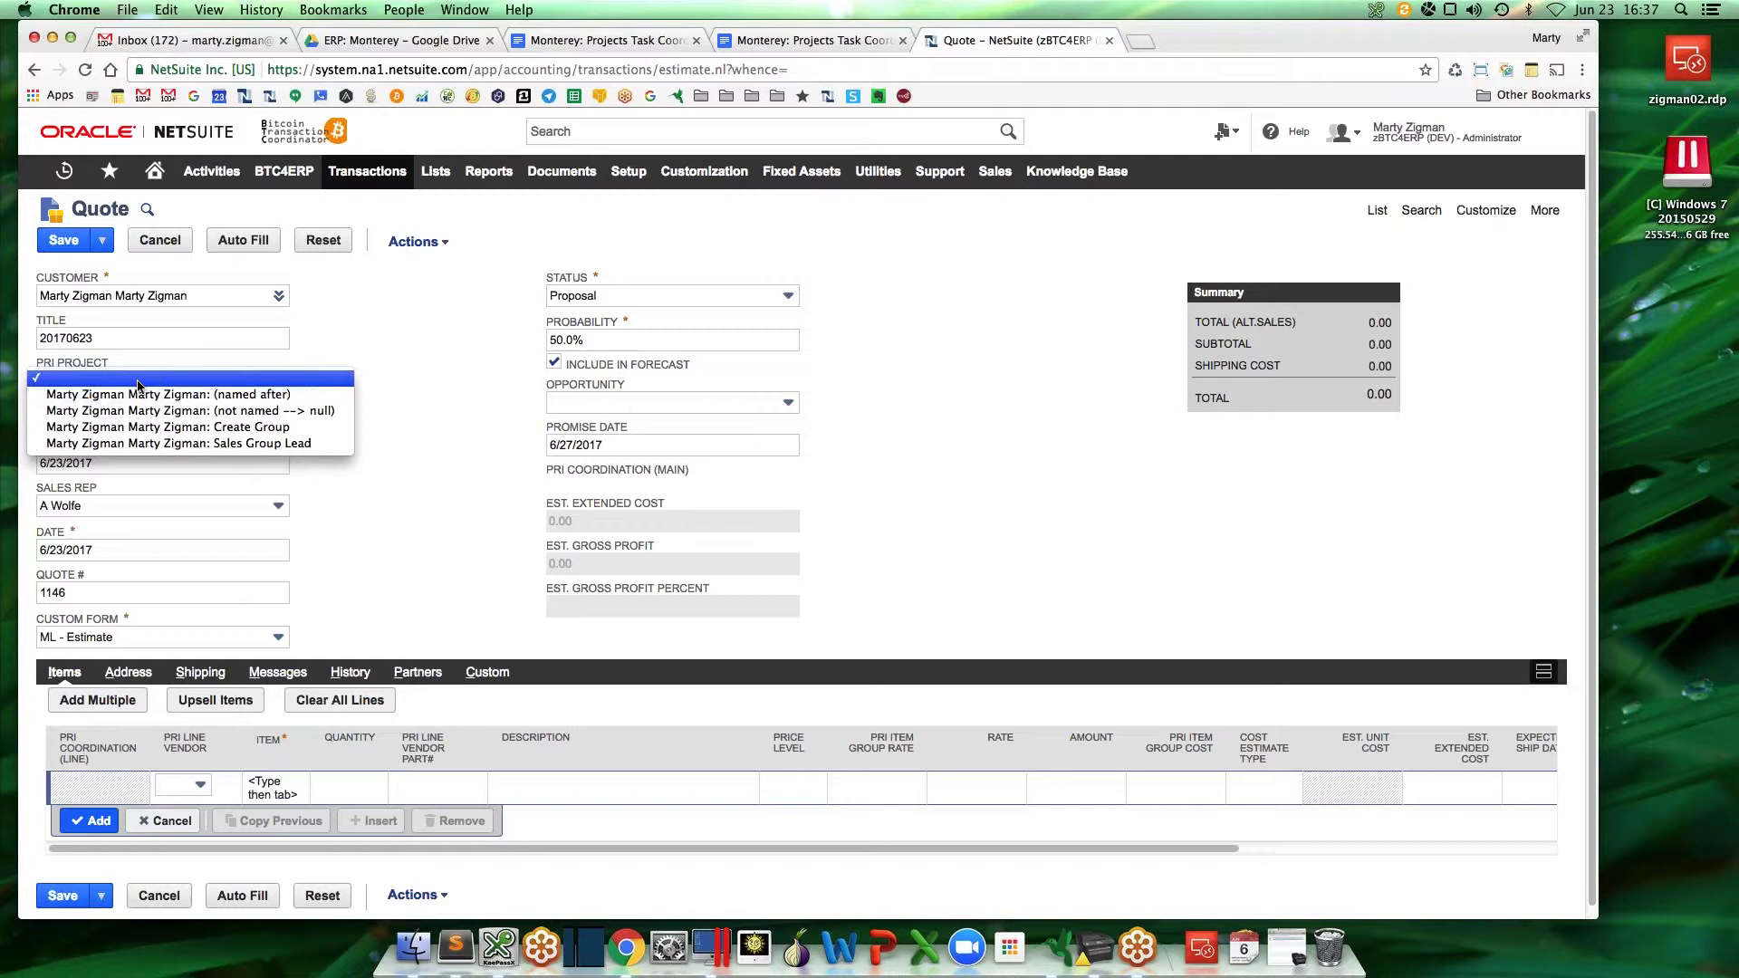
click(277, 379)
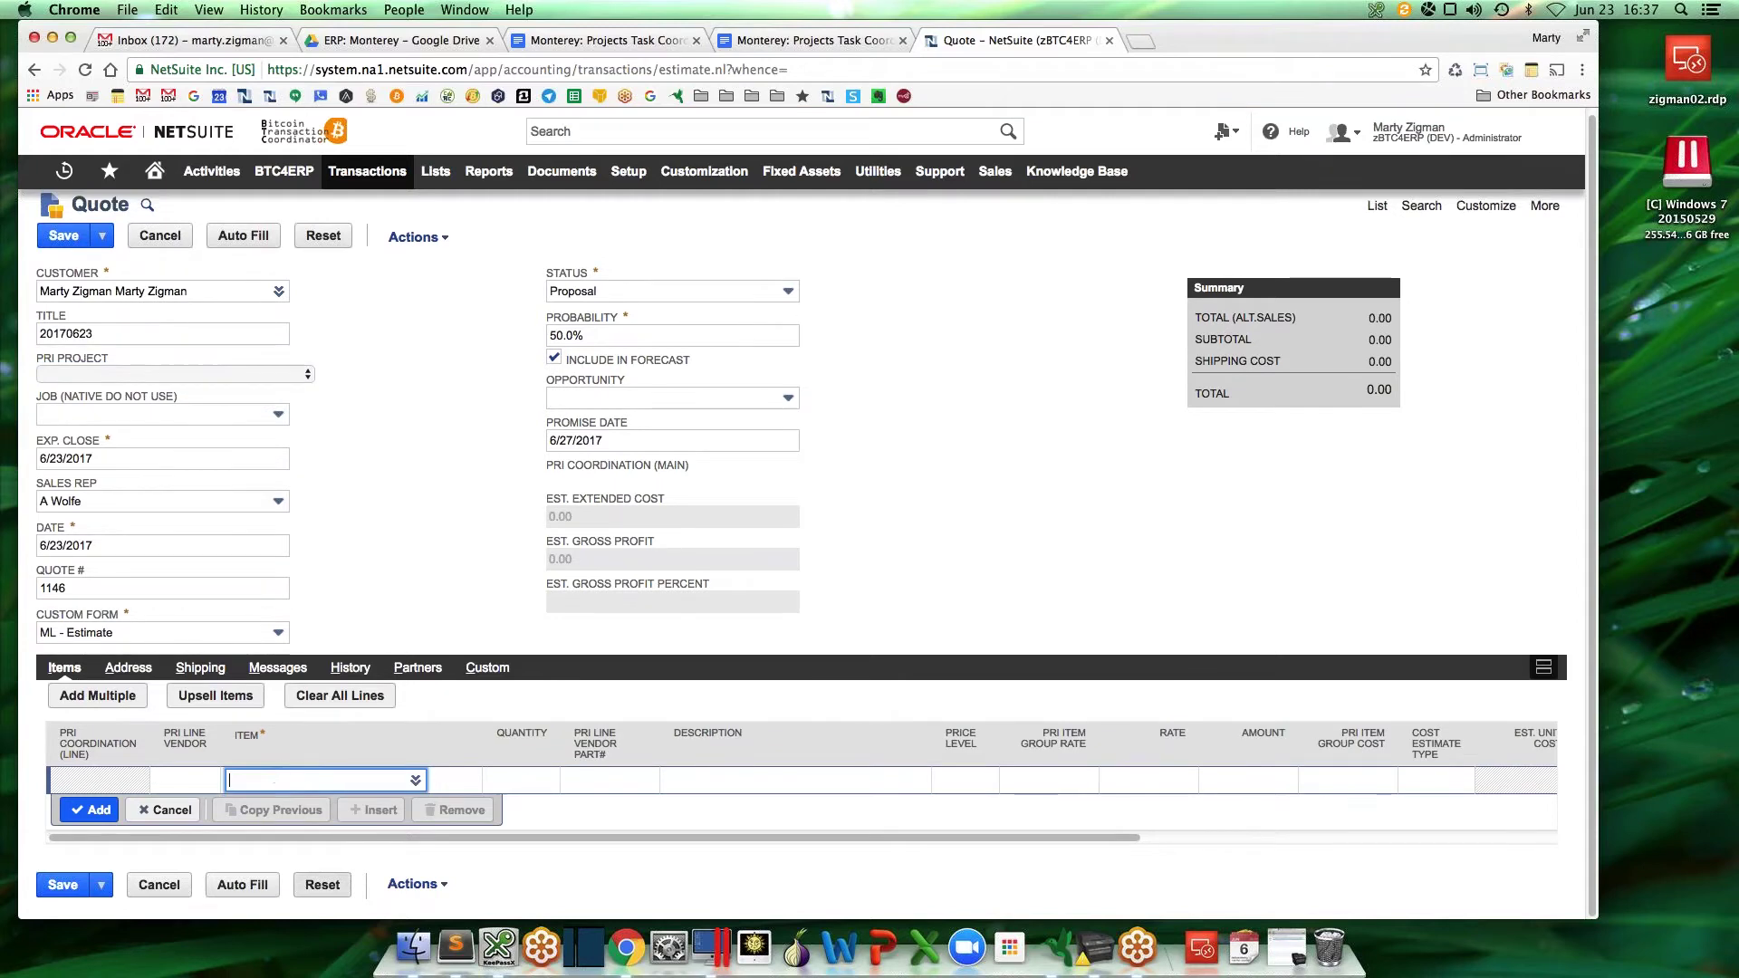
mouse_move(414, 781)
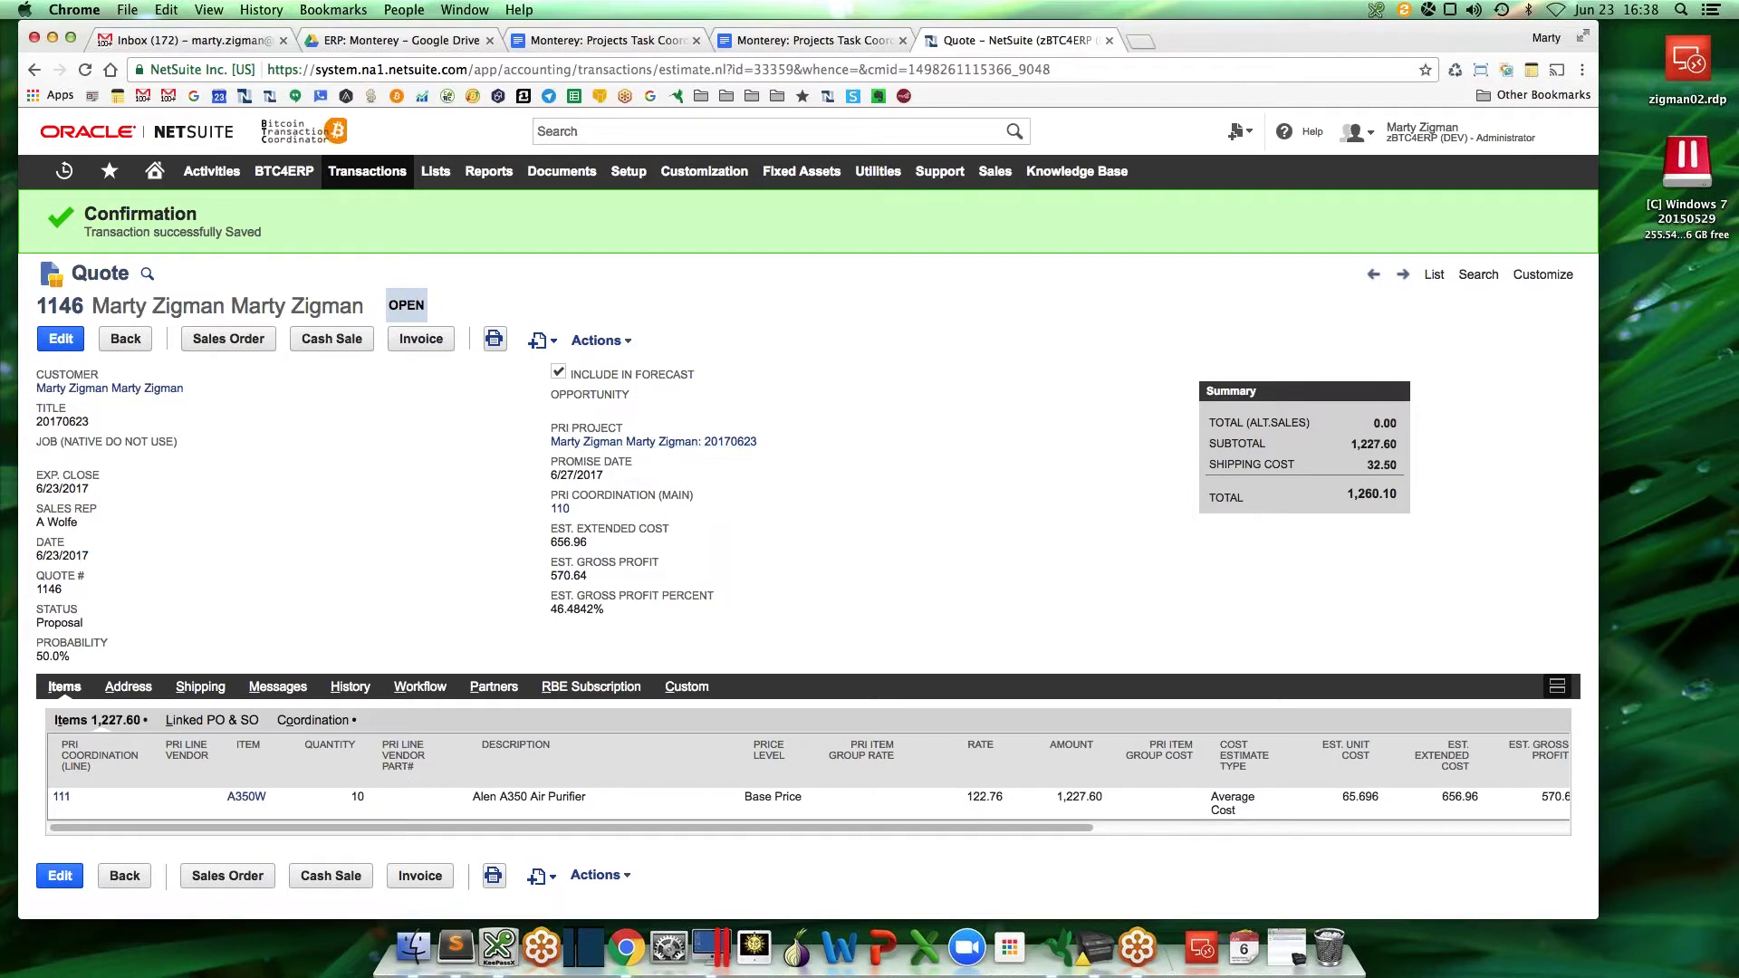
double_click(63, 421)
Add a line of 10 A350W-4 with vendor part TEST-NUMBER and a 'Sample' description
click(61, 339)
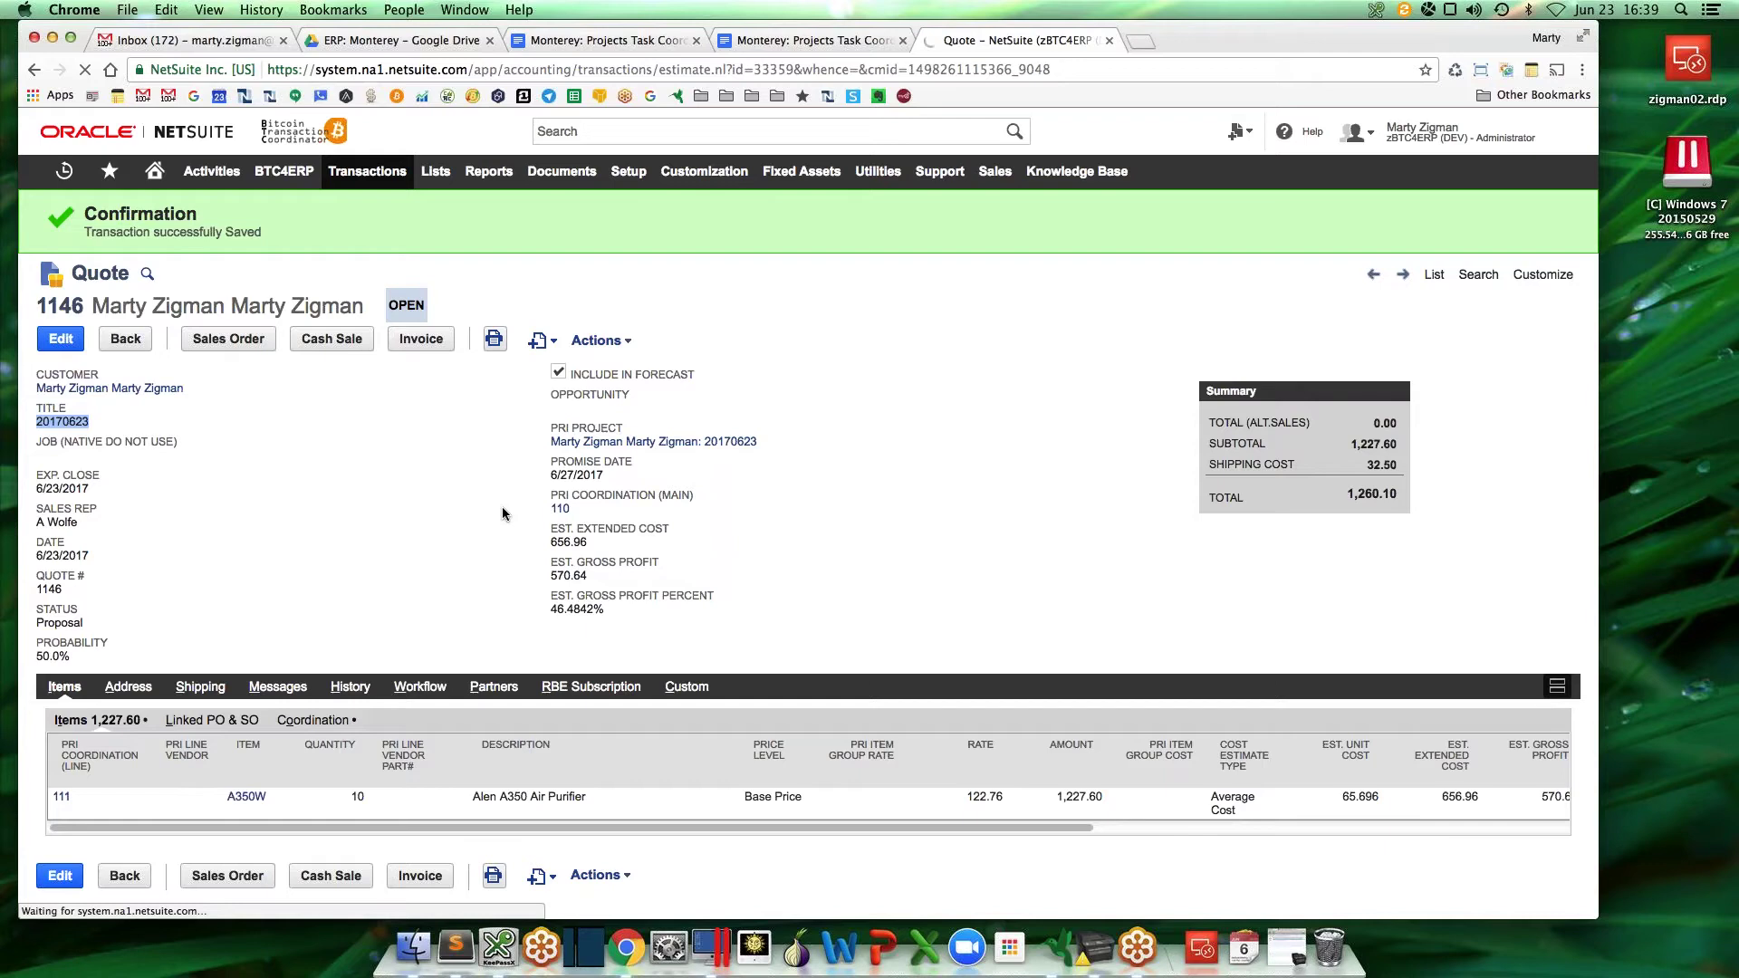
text(A350W-4)
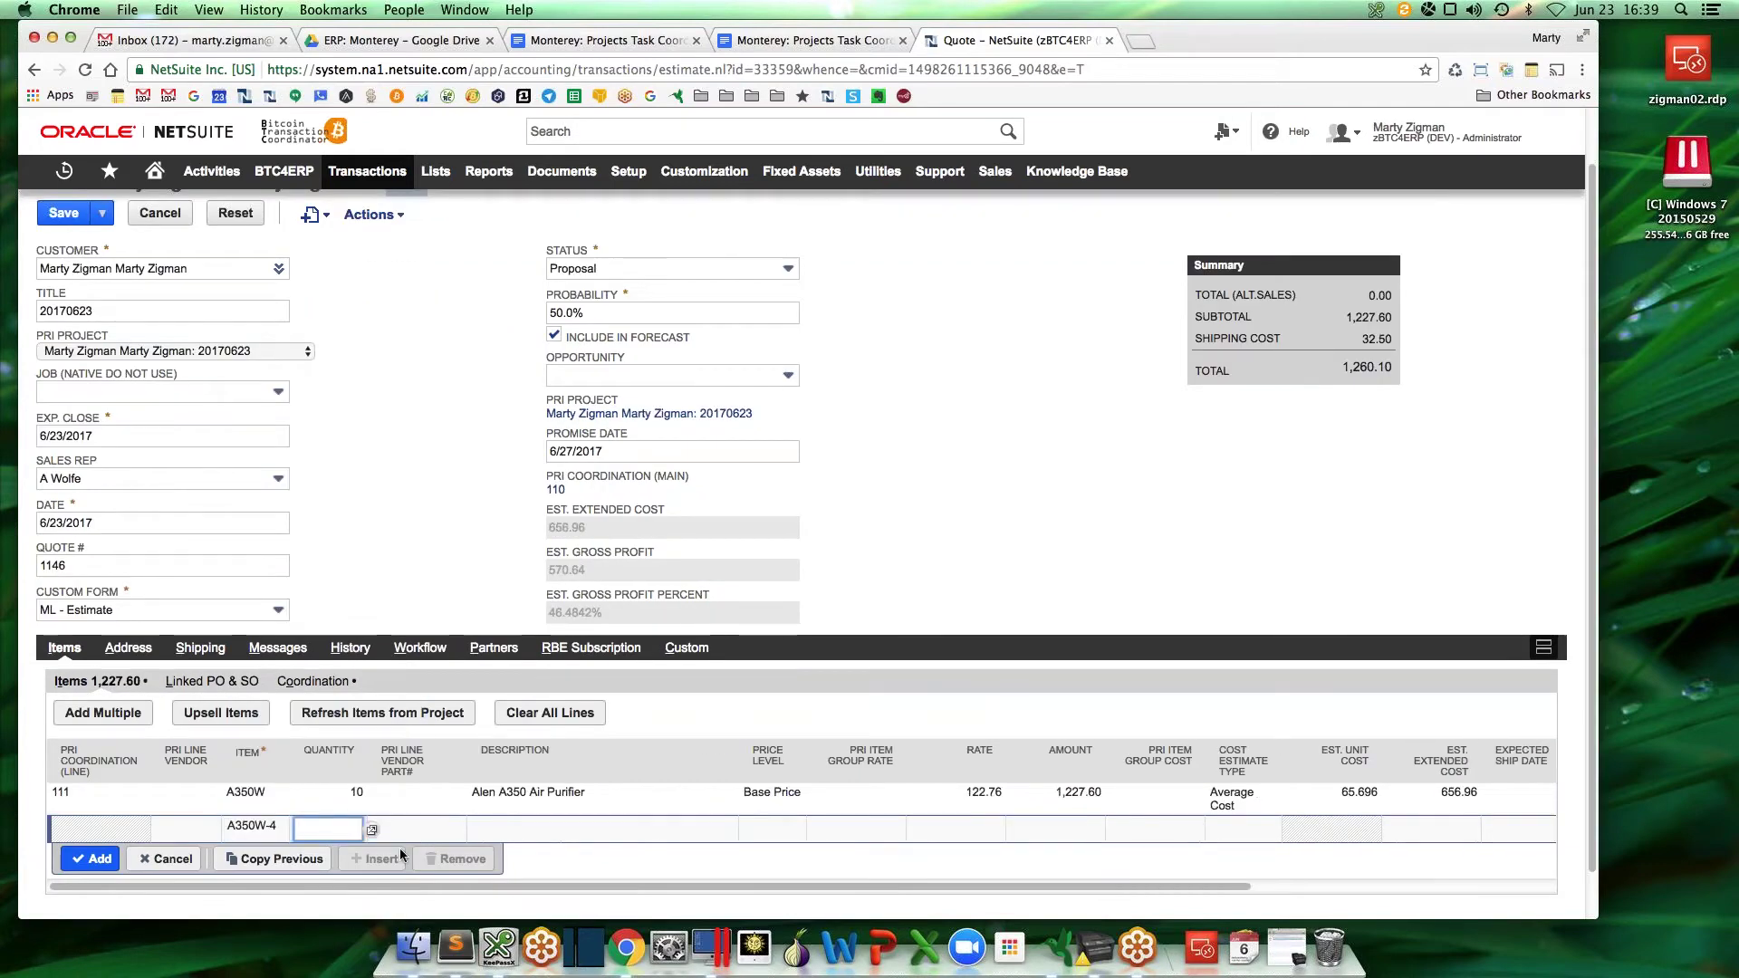
click(426, 826)
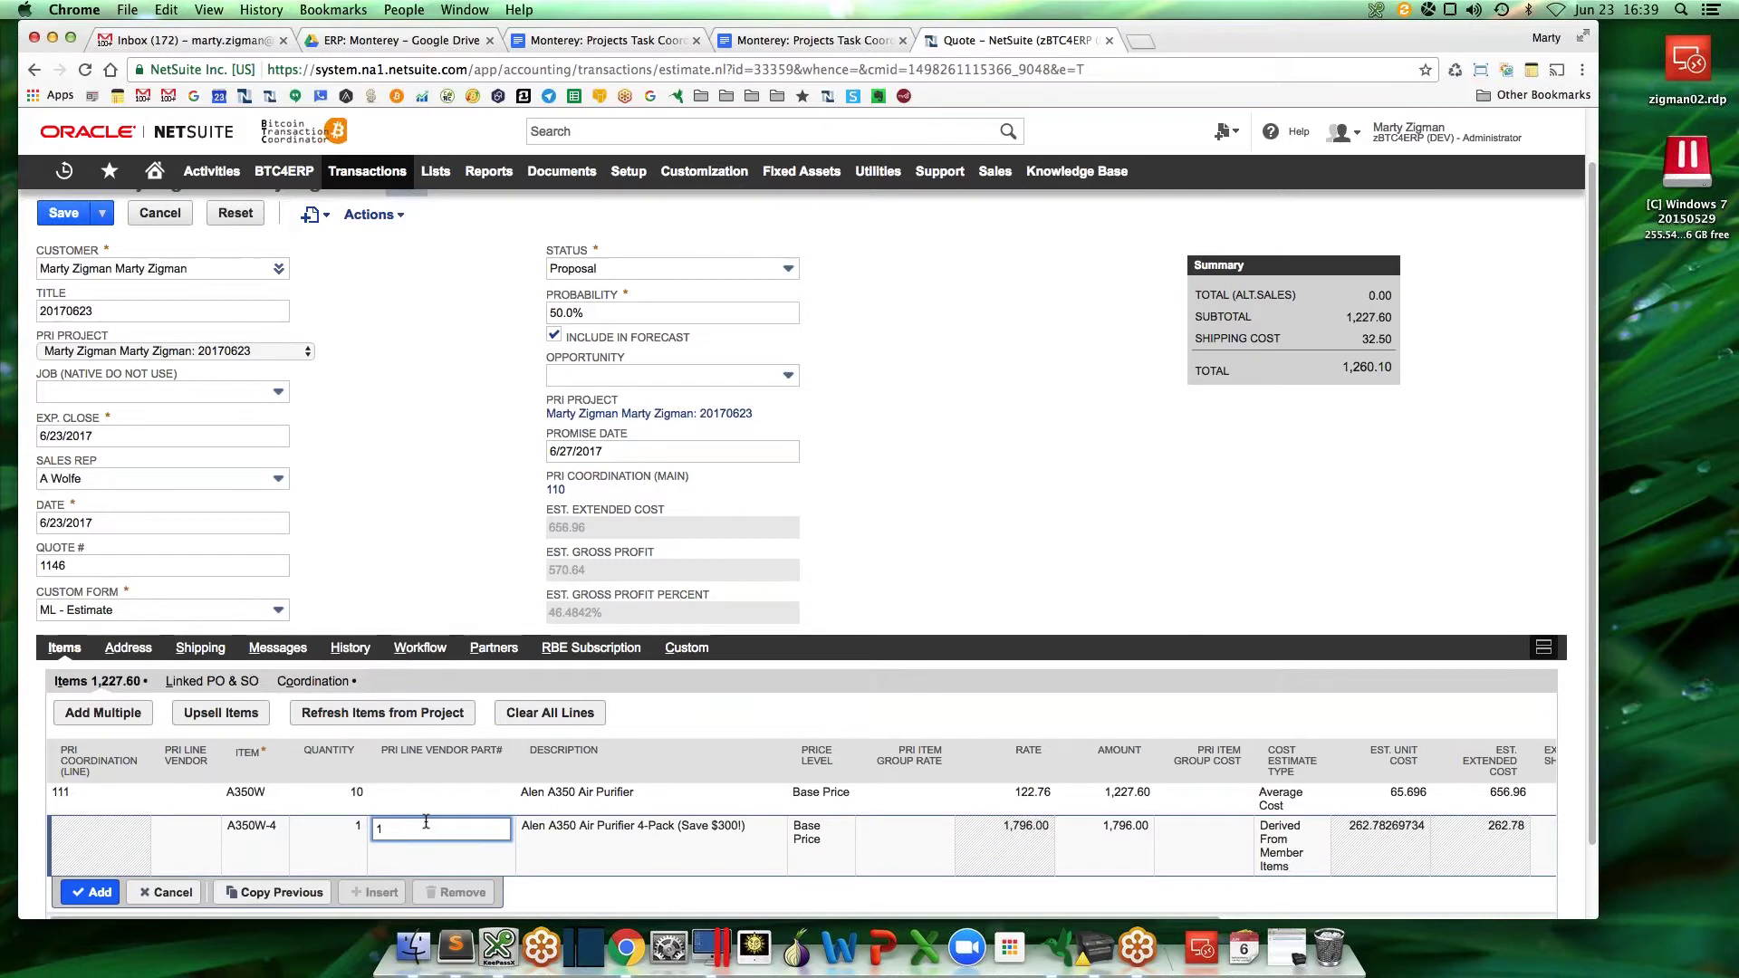
text(10)
key(Tab)
text(TEST-NUMBER)
key(Tab)
text(Sample)
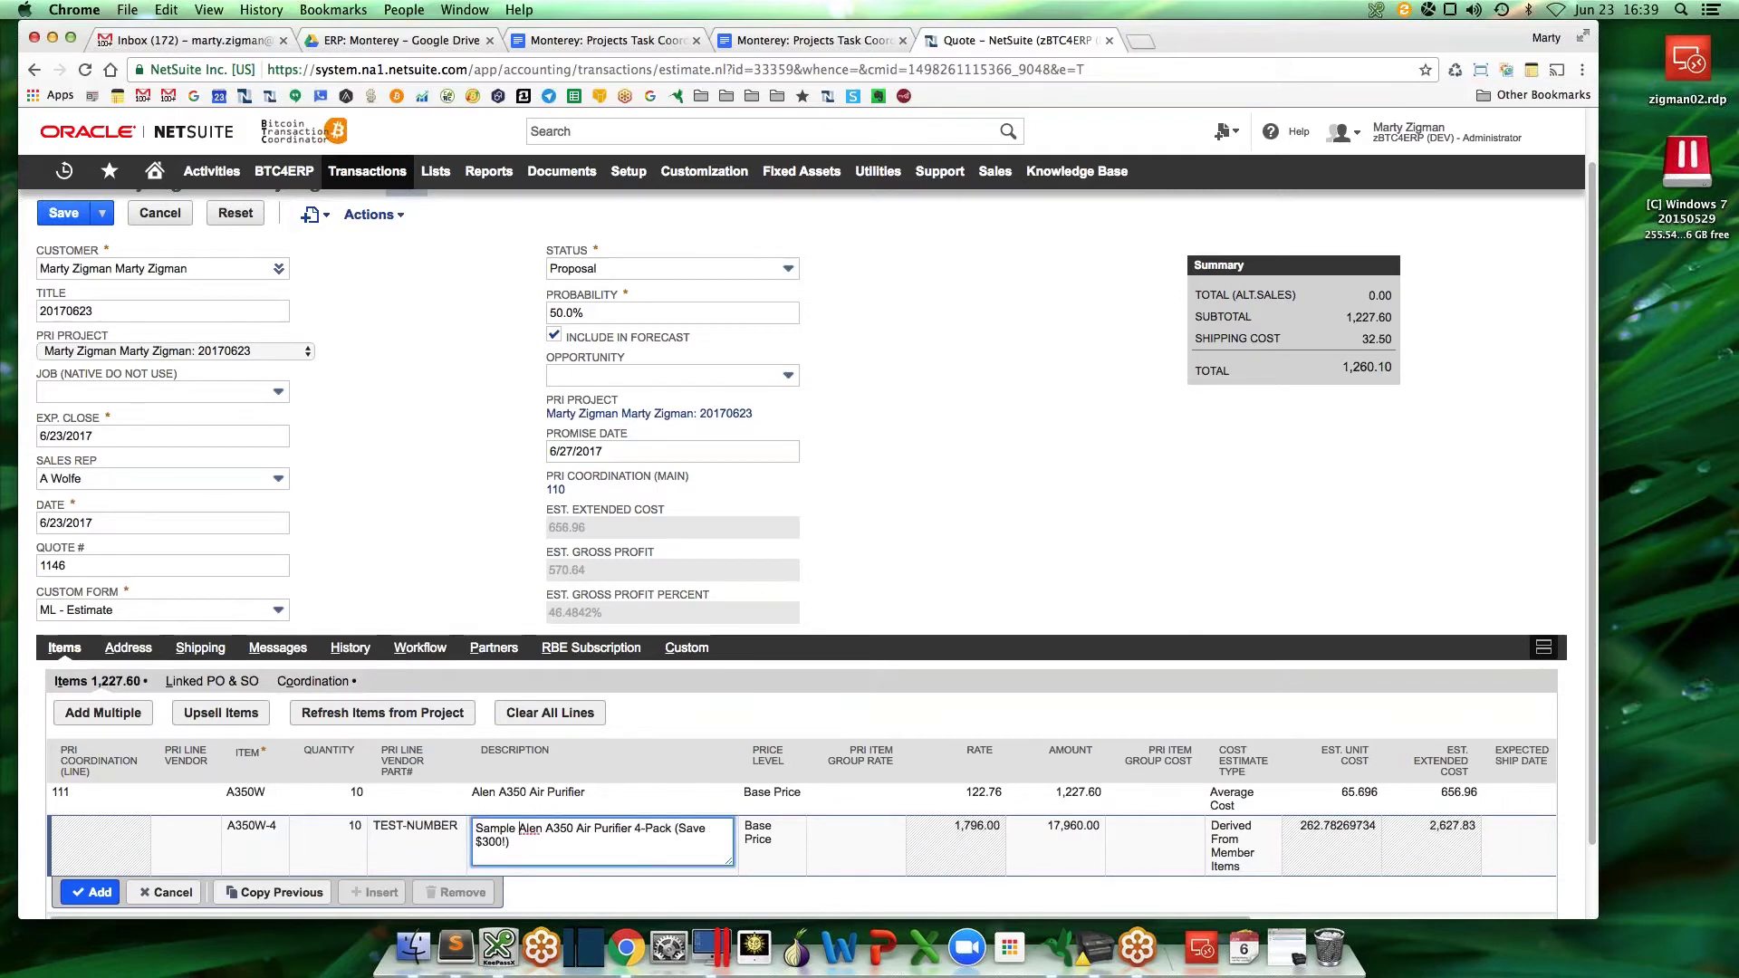
key(Tab)
click(91, 892)
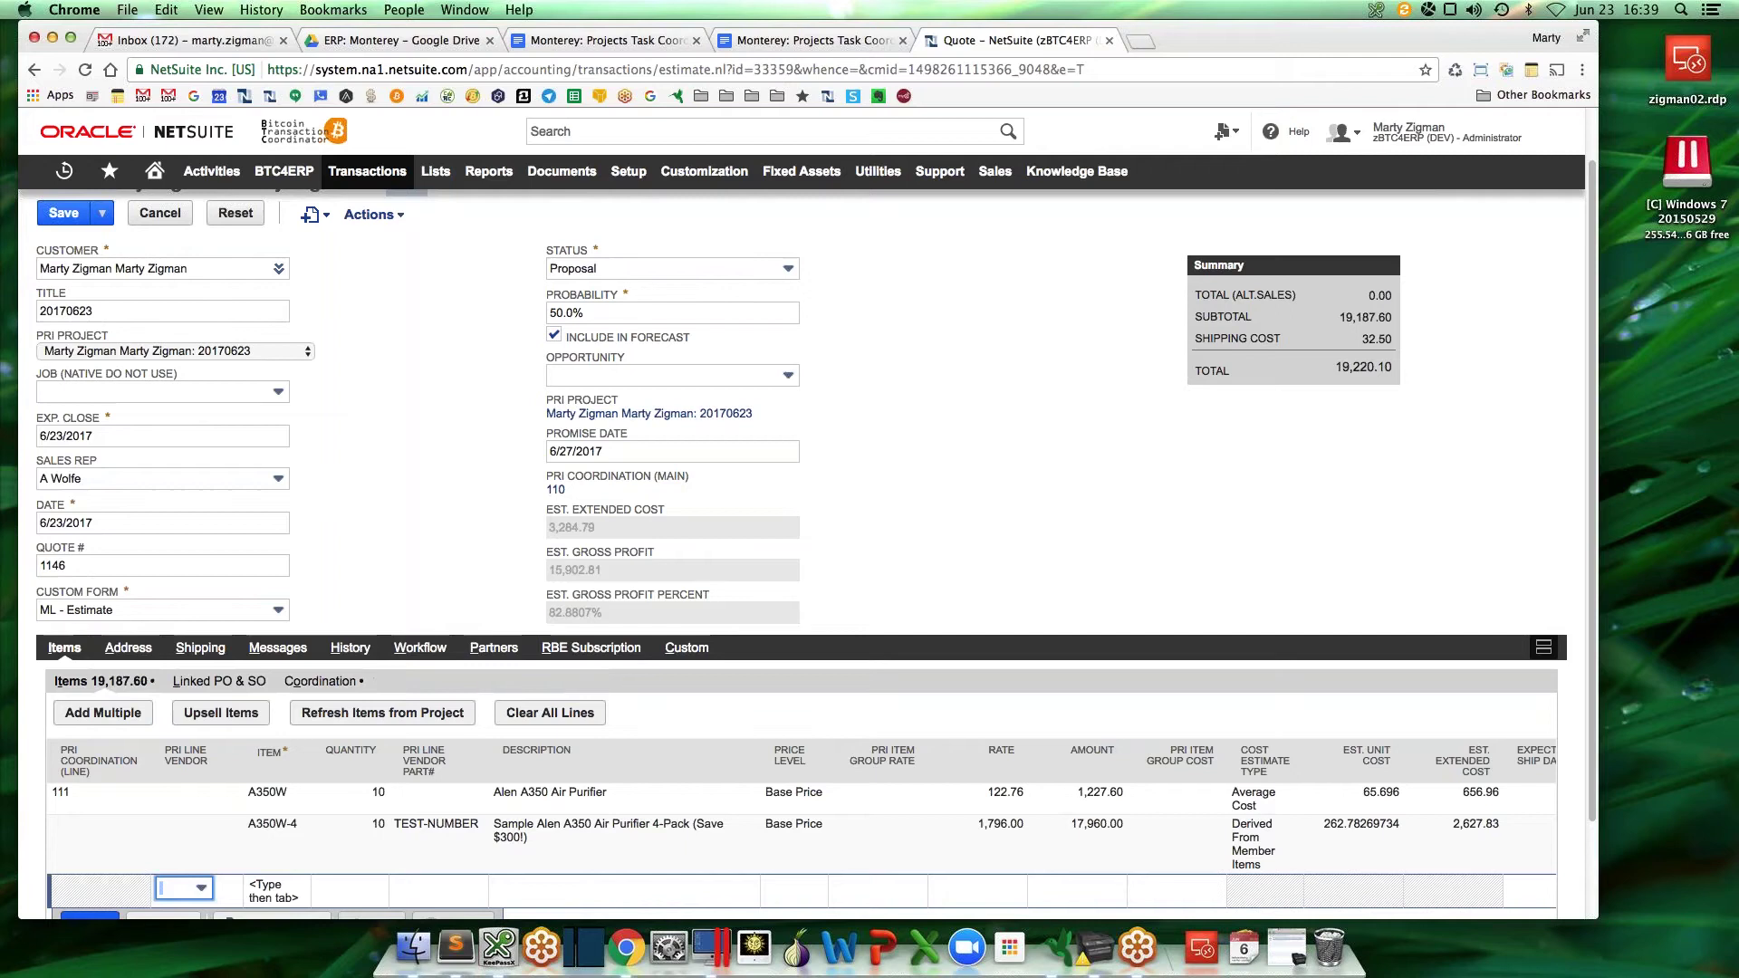
Save quote 1146 and open its linked opportunity 20170623
scroll(339, 515, up, 2)
click(63, 274)
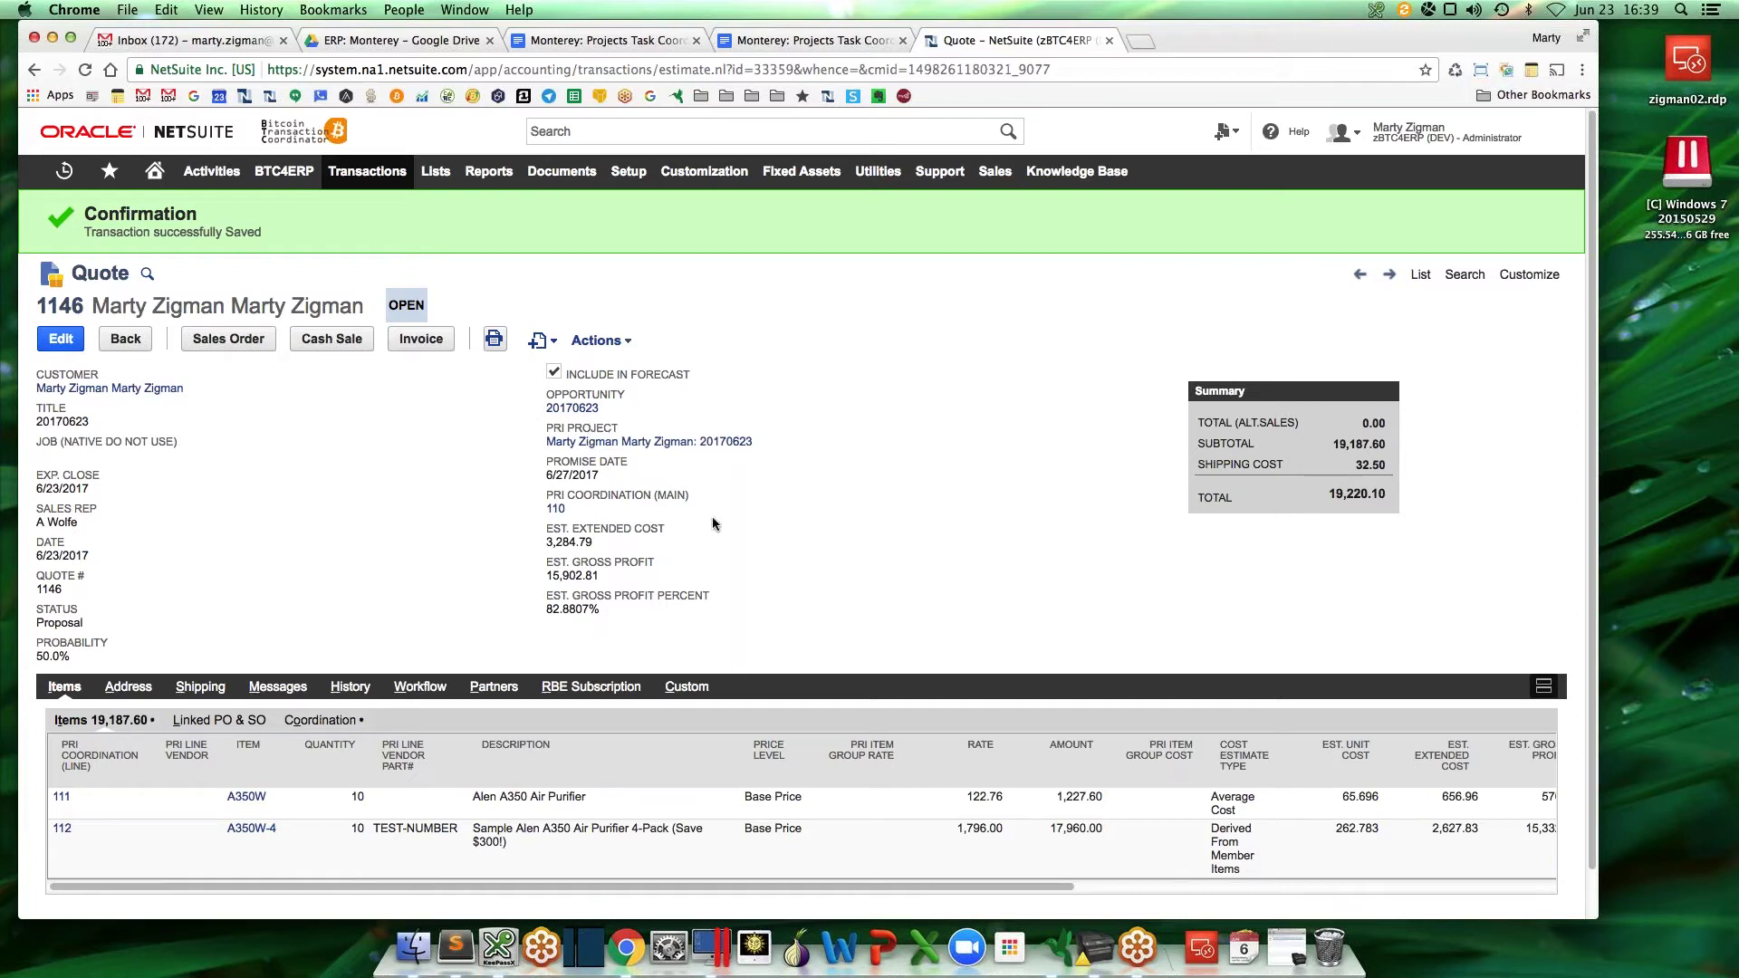
click(569, 409)
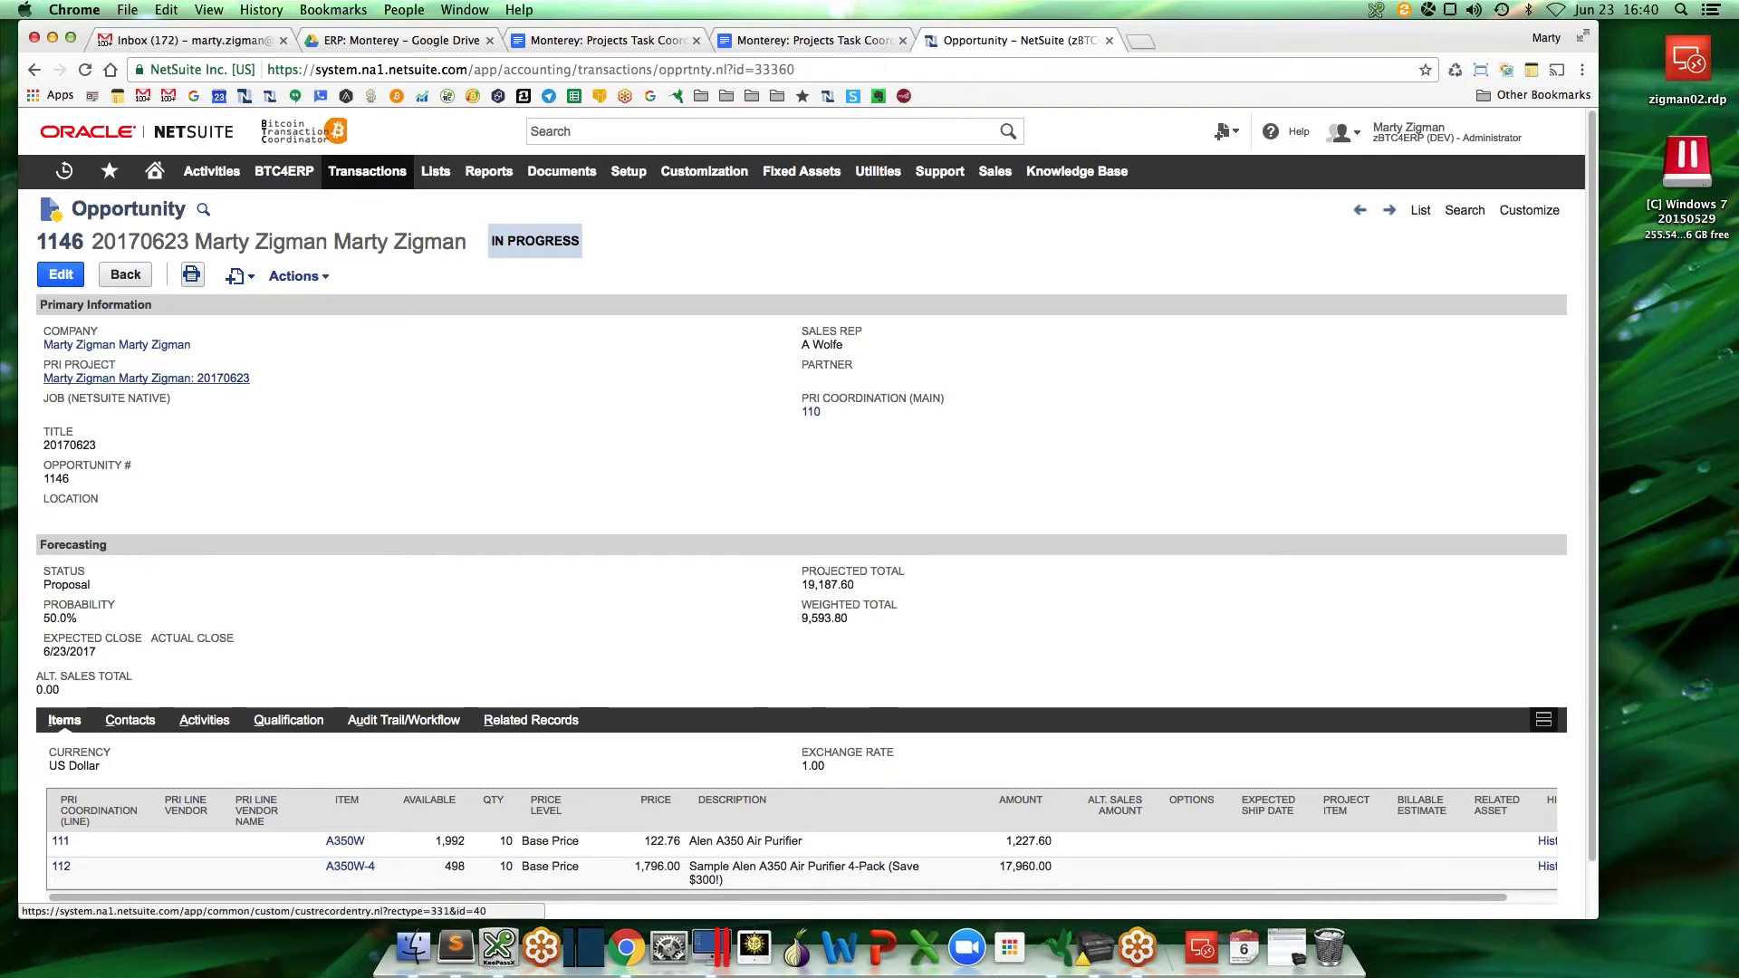
View the opportunity's Qualification quotes, then return to quote 1146
scroll(449, 548, down, 1)
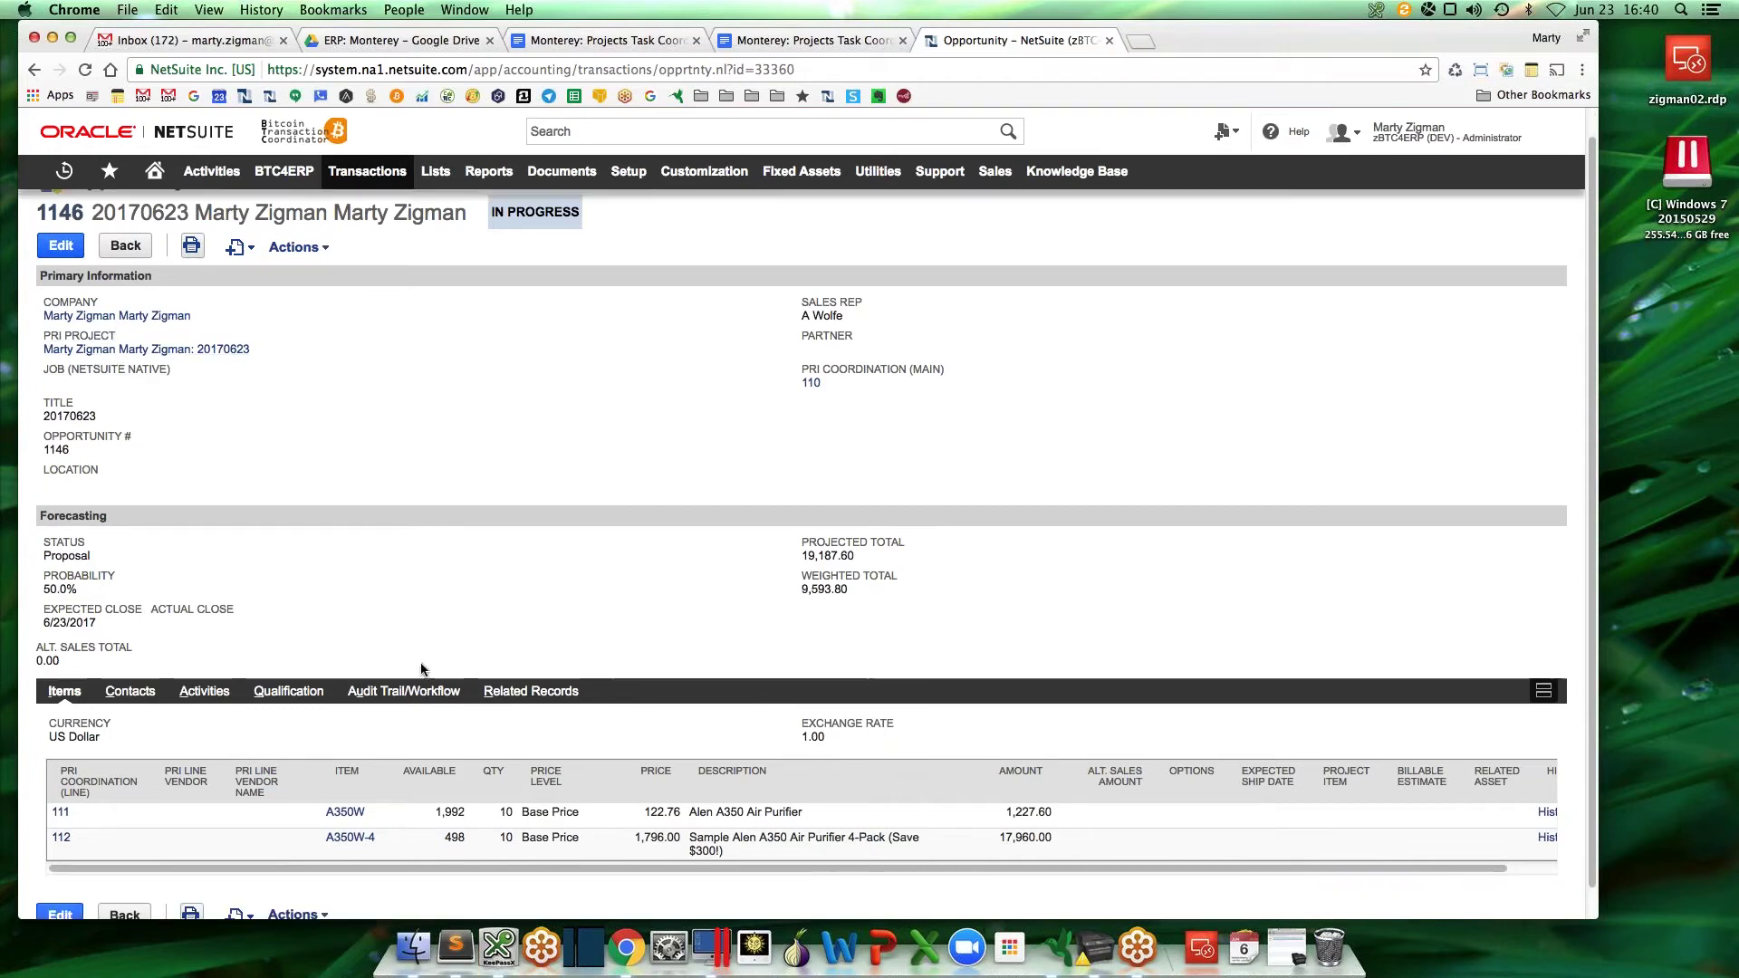
click(290, 691)
scroll(221, 743, down, 1)
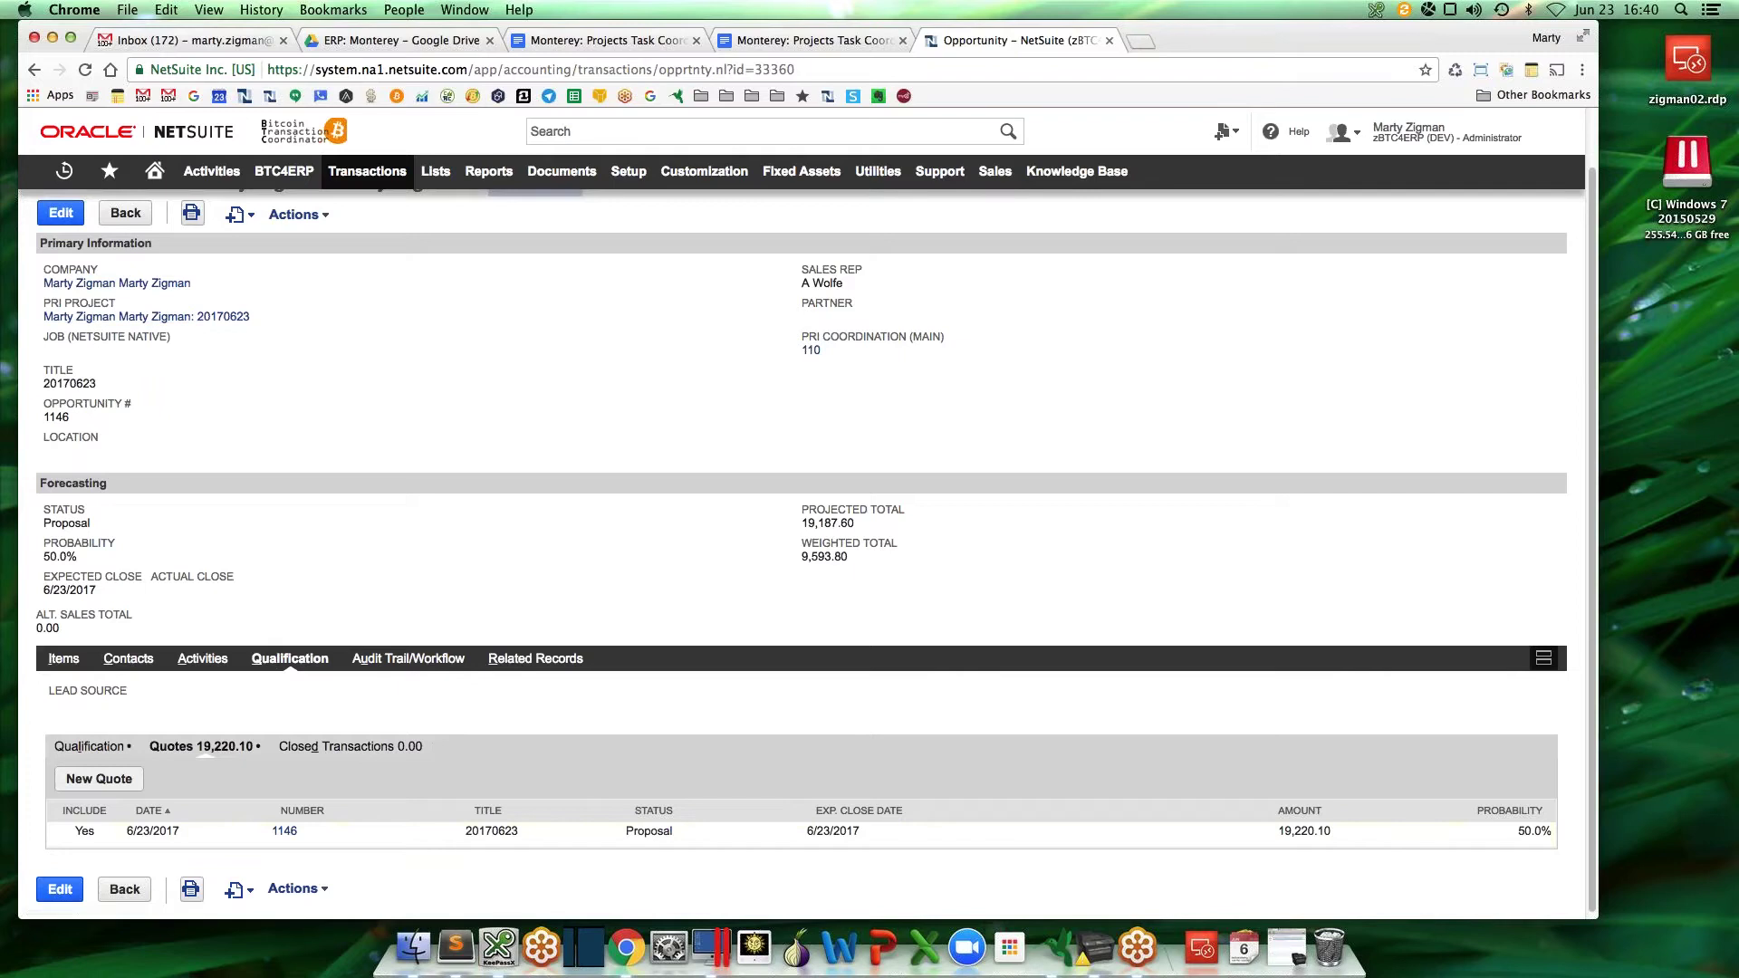
mouse_move(293, 888)
click(286, 820)
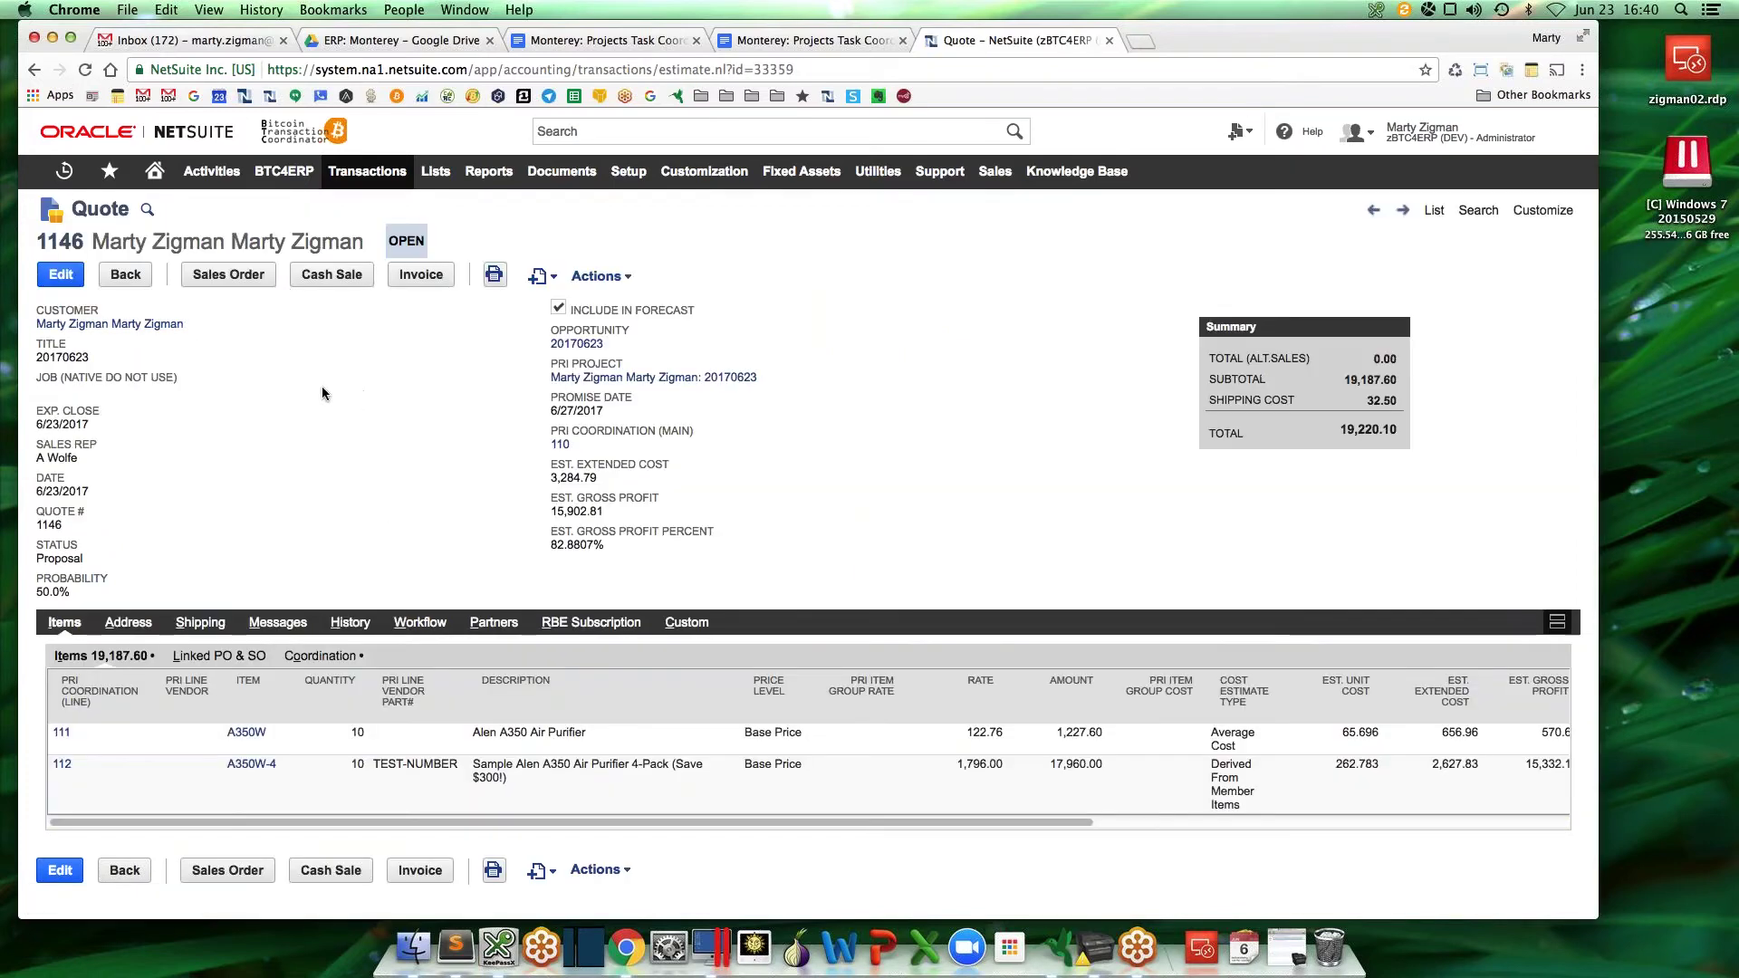
Convert quote 1146 into sales order 5532578, save it, and open project 20170623
click(231, 277)
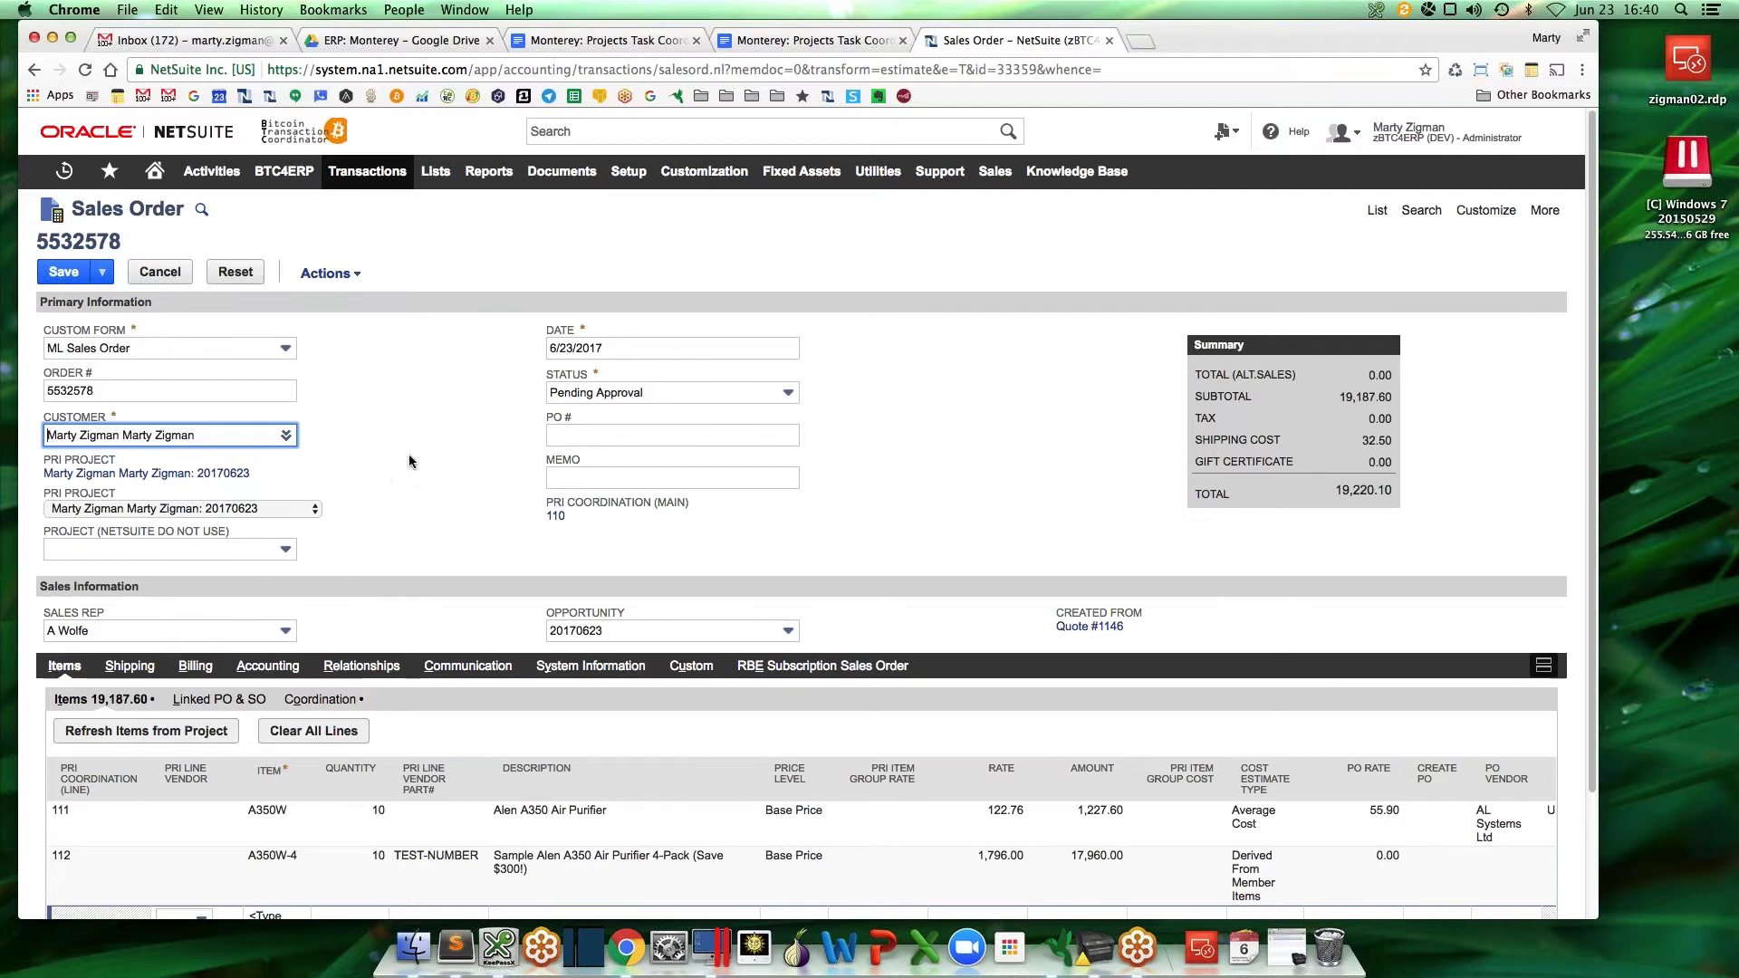
scroll(405, 404, down, 1)
key(alt+s)
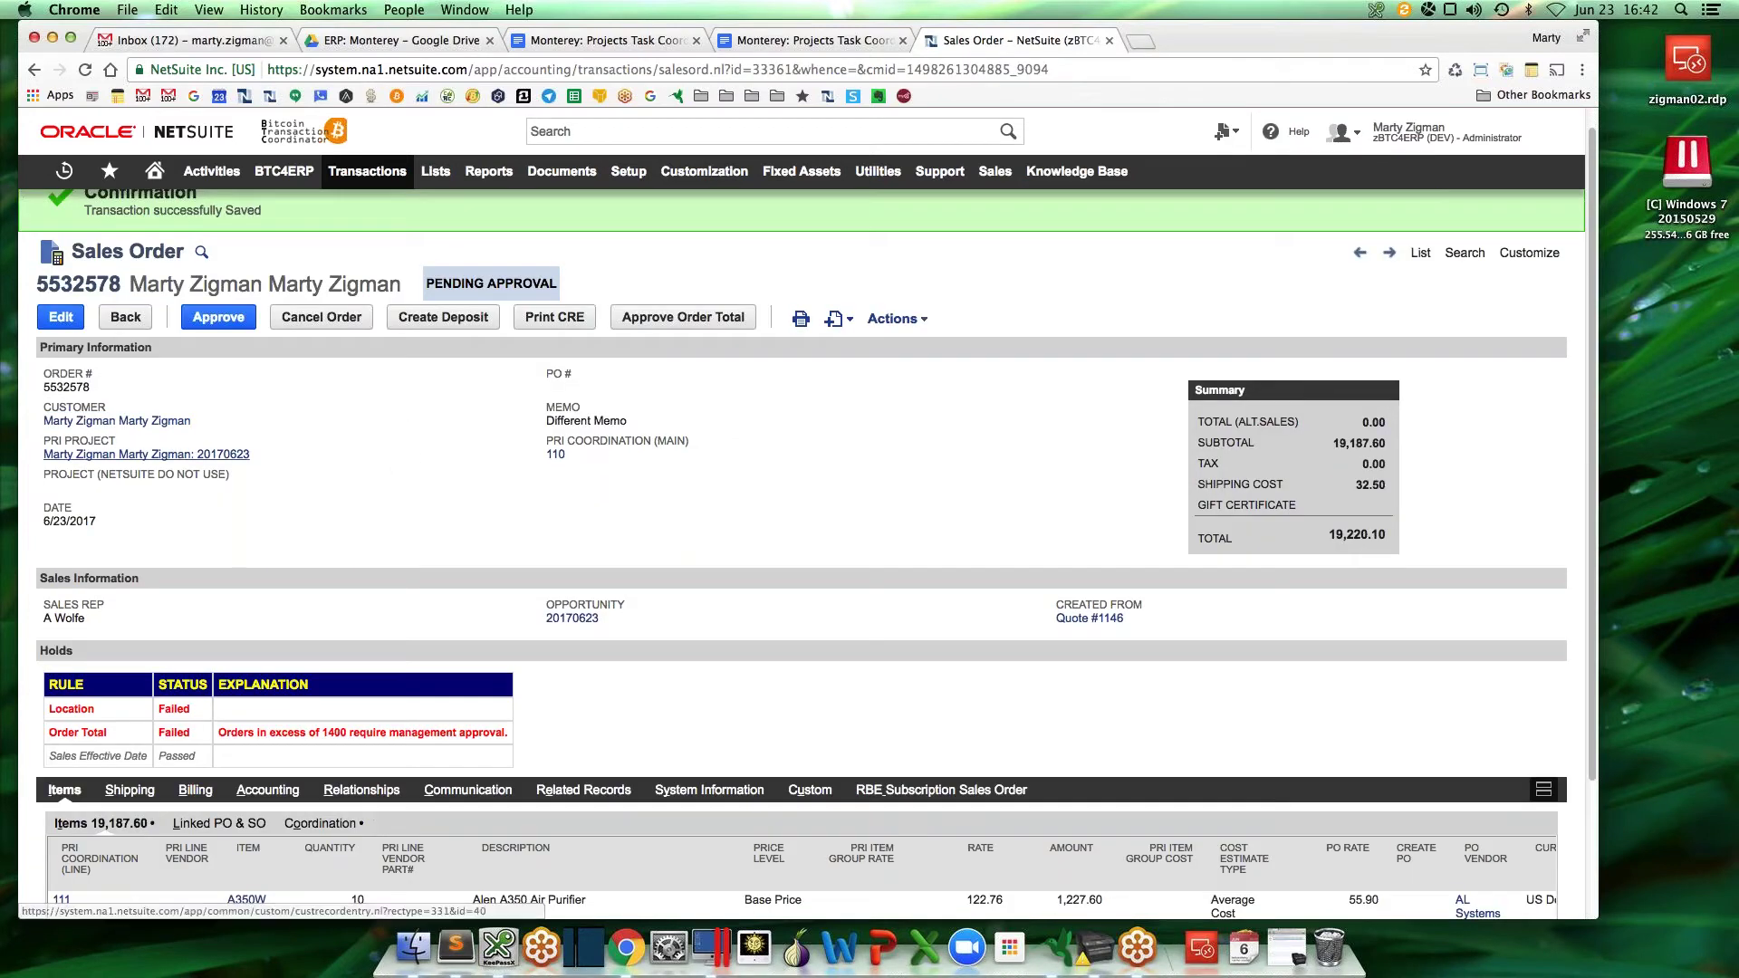
click(191, 455)
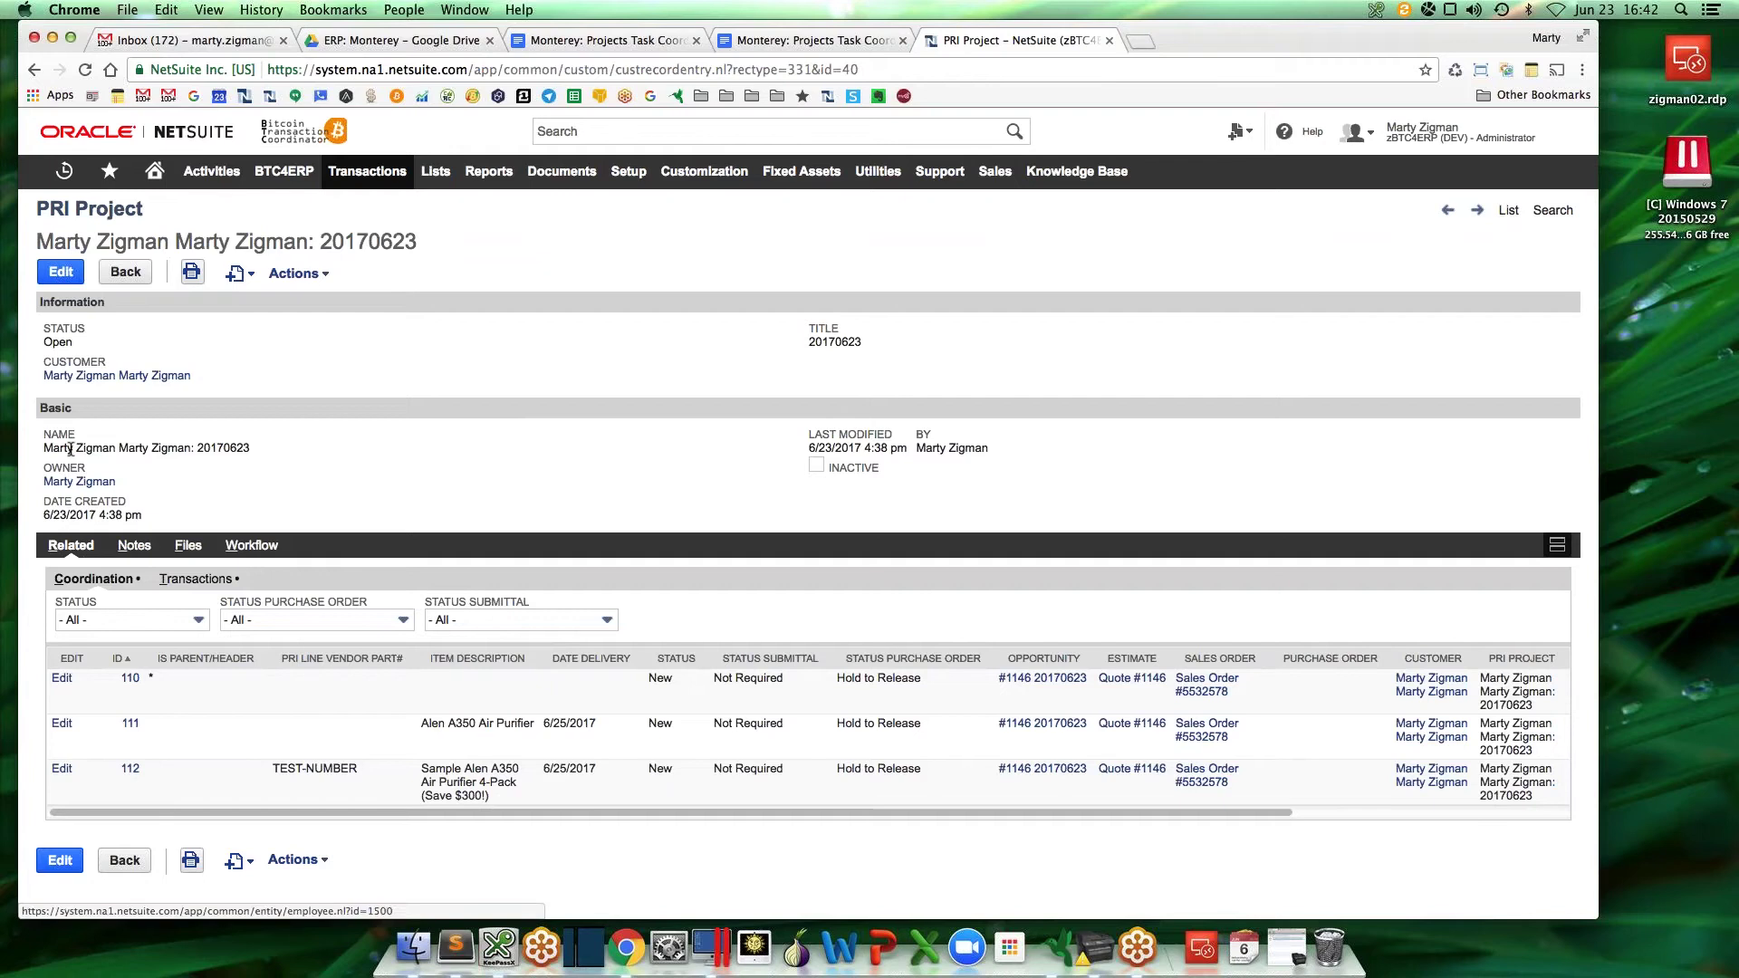
Switch project 20170623 between its related Transactions and Coordination lists
click(195, 579)
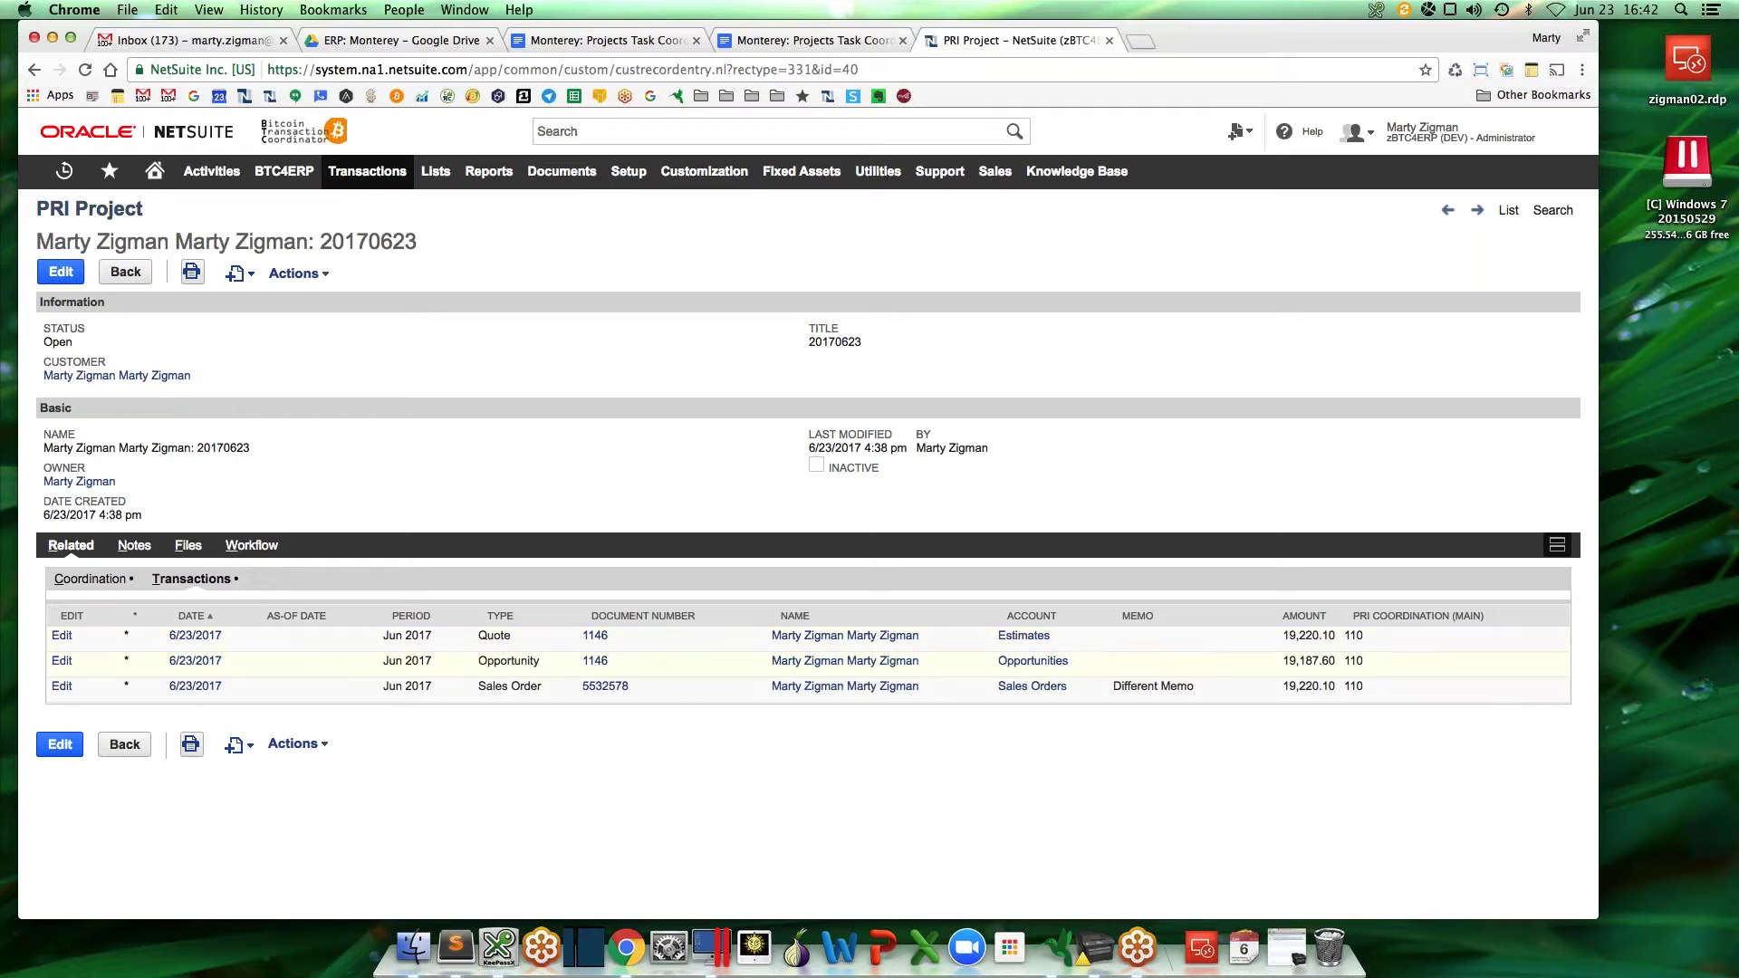
click(90, 579)
click(191, 579)
click(1724, 72)
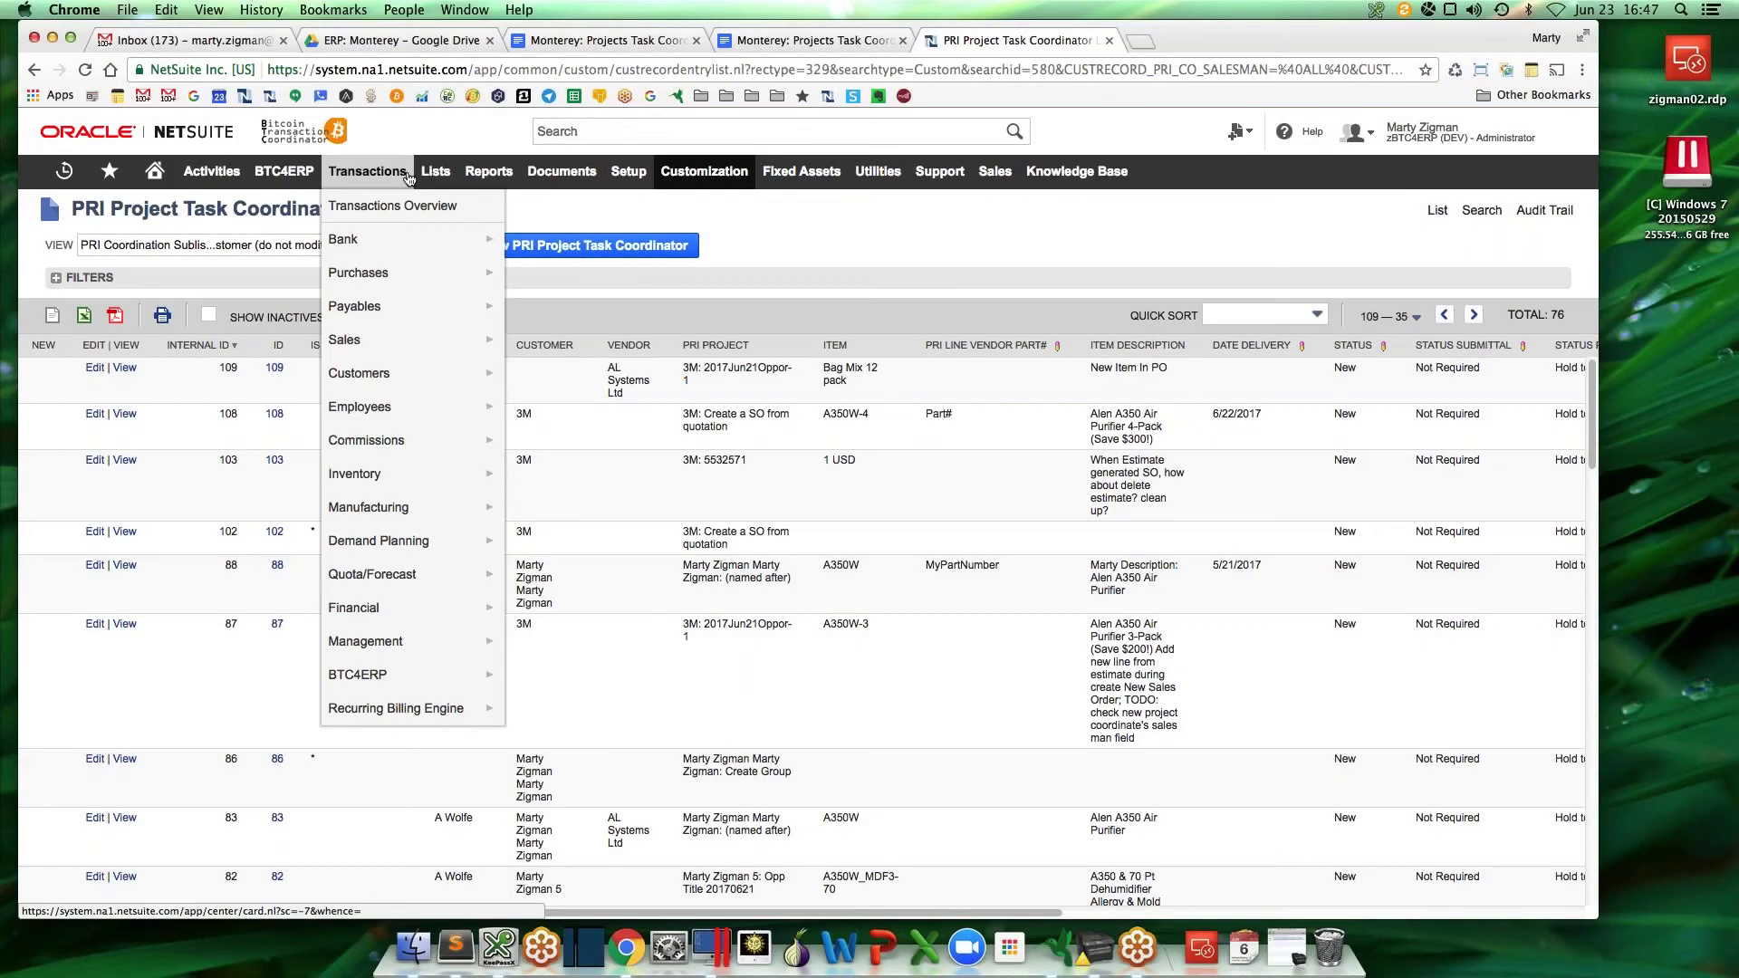
Start a new sales order and select the customer from the matches
mouse_move(396, 341)
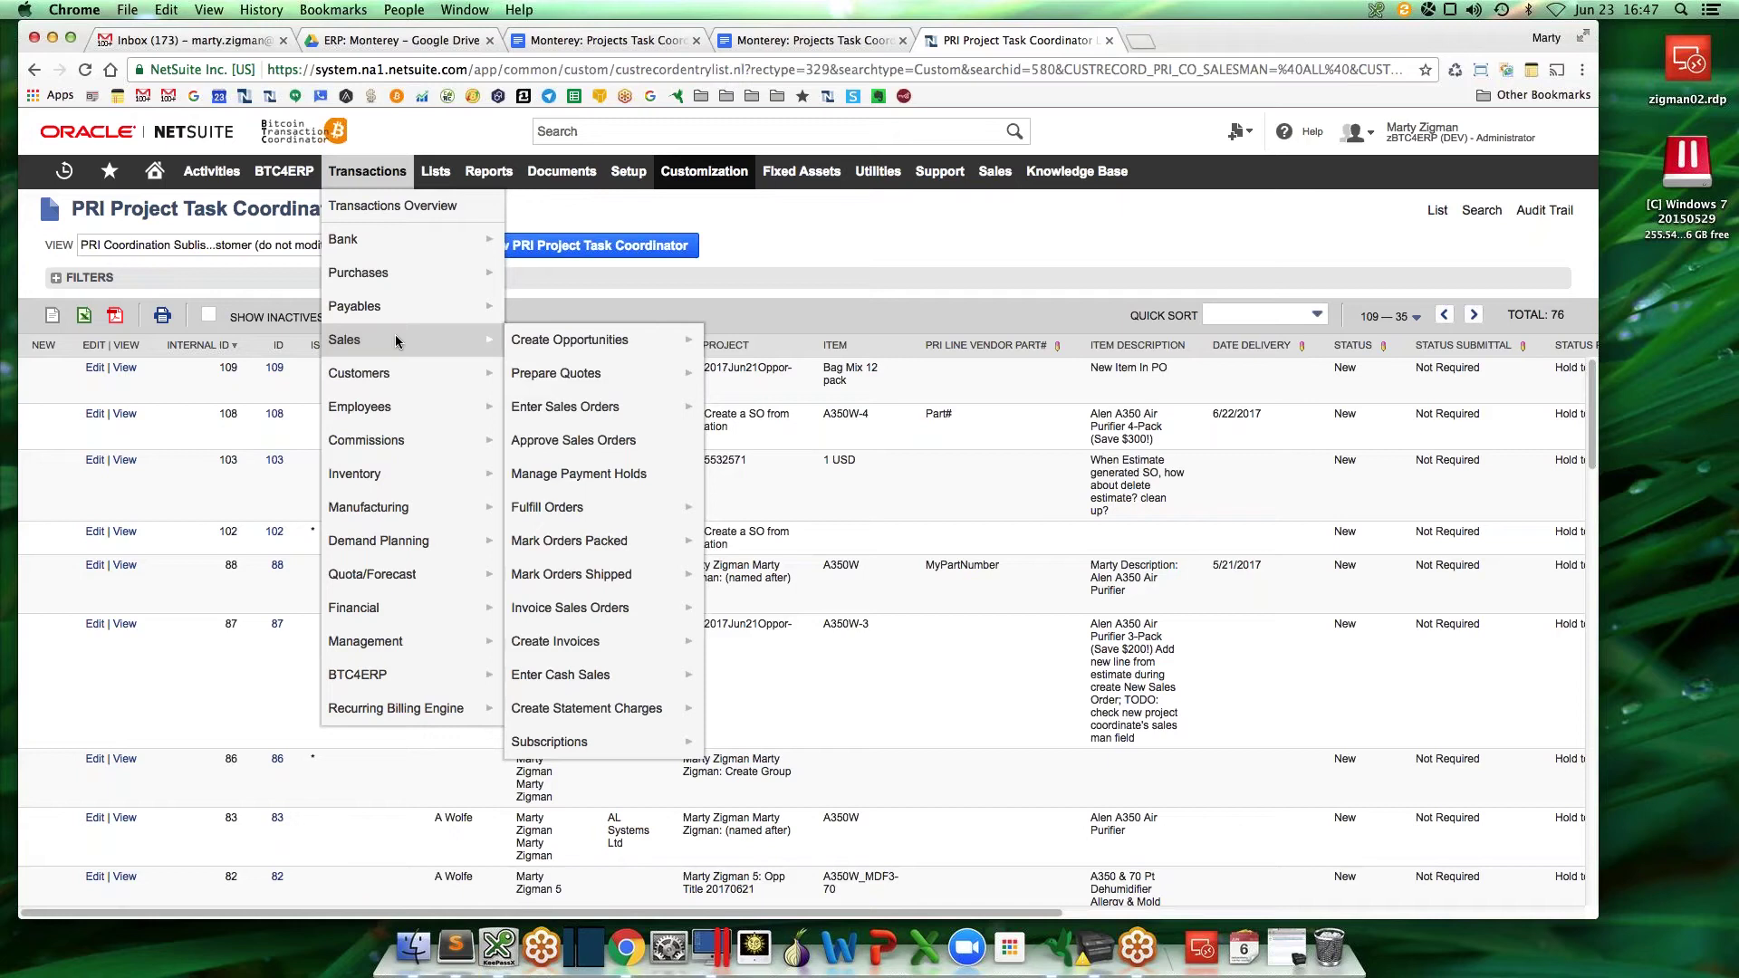
mouse_move(546, 410)
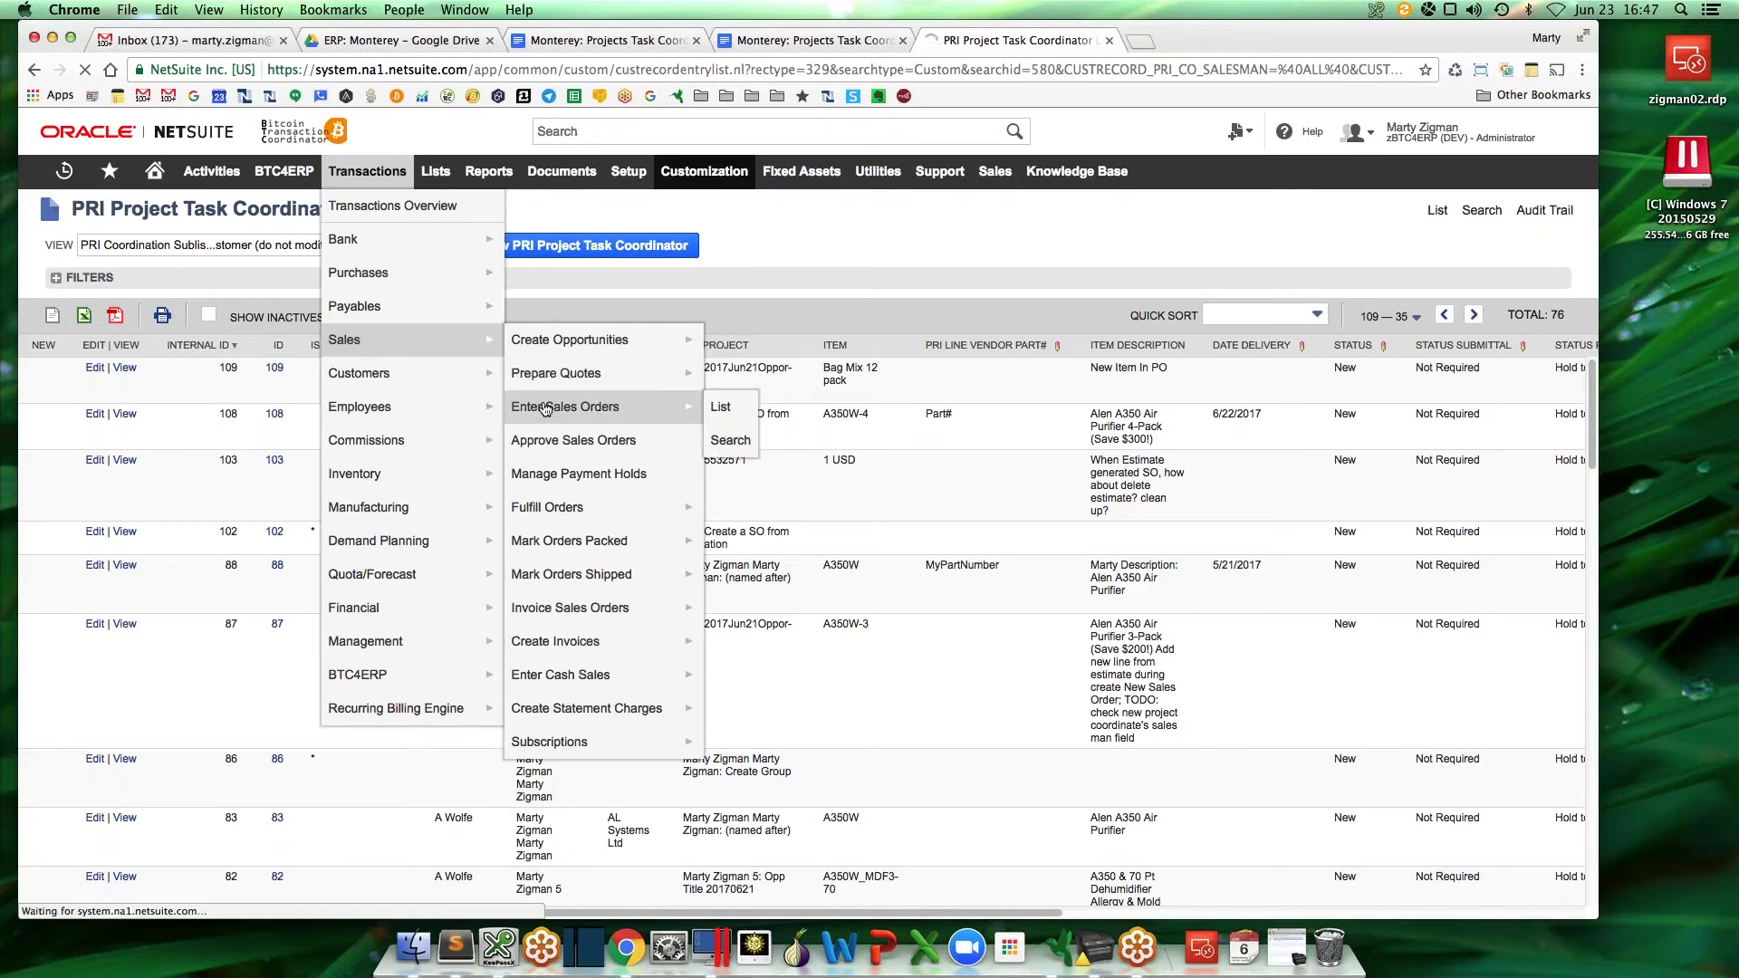
click(547, 410)
click(163, 444)
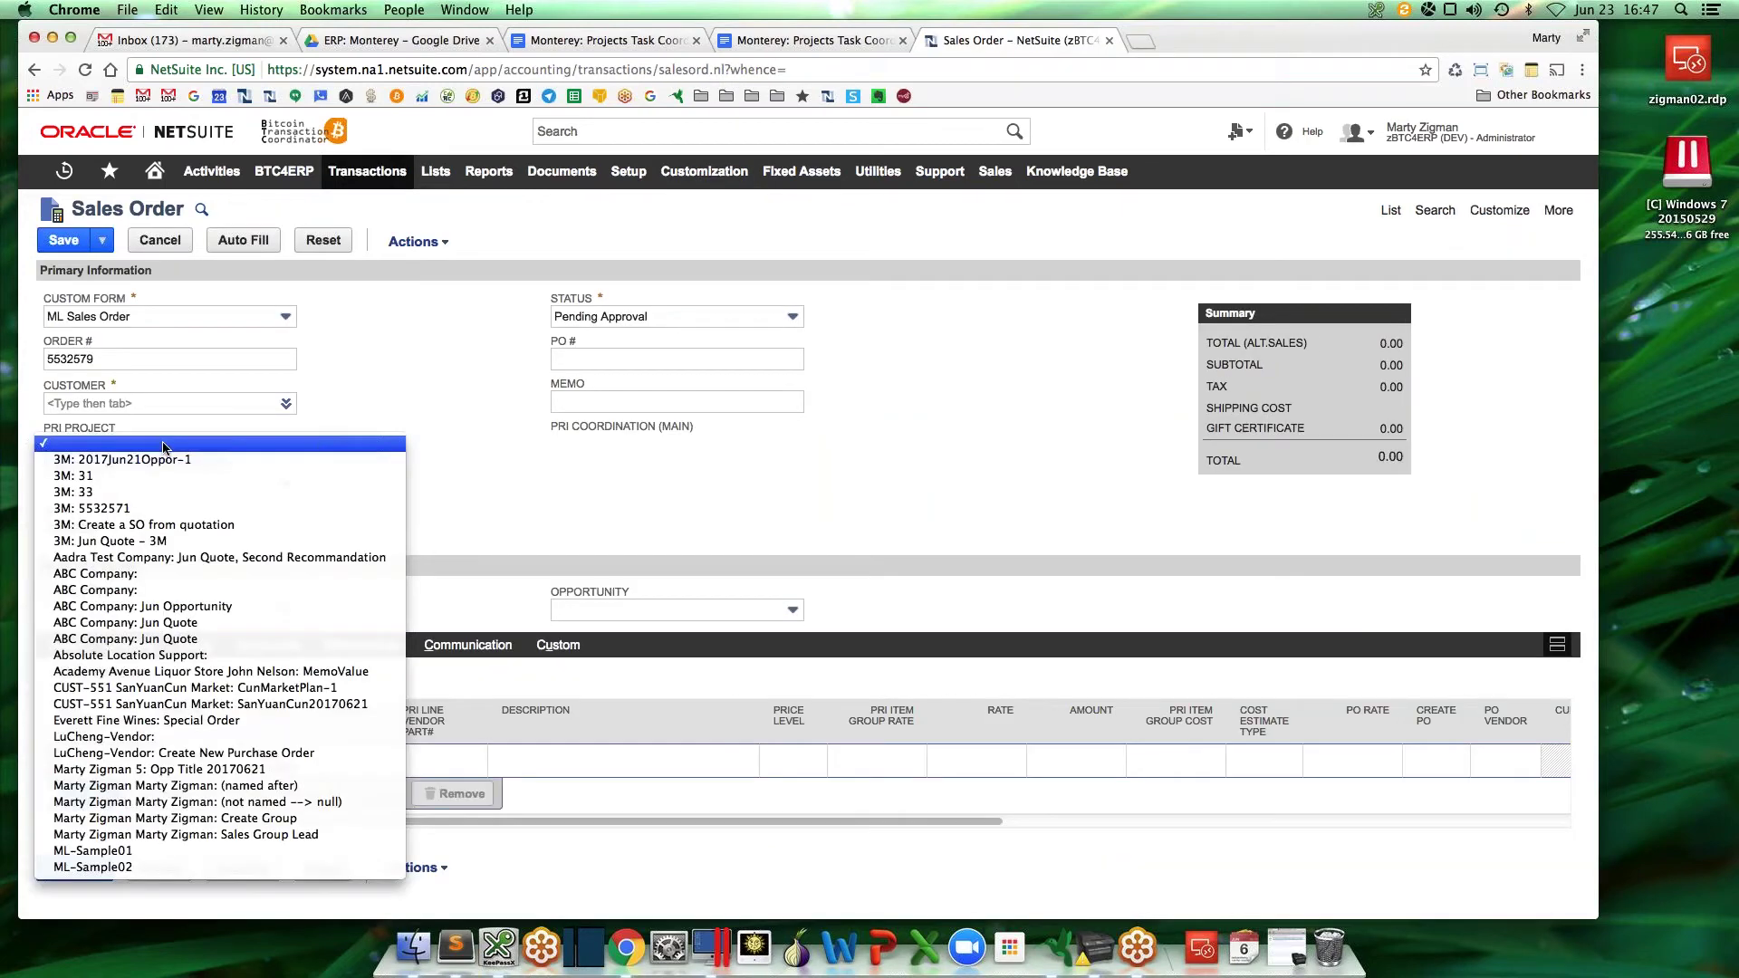
click(163, 444)
click(163, 442)
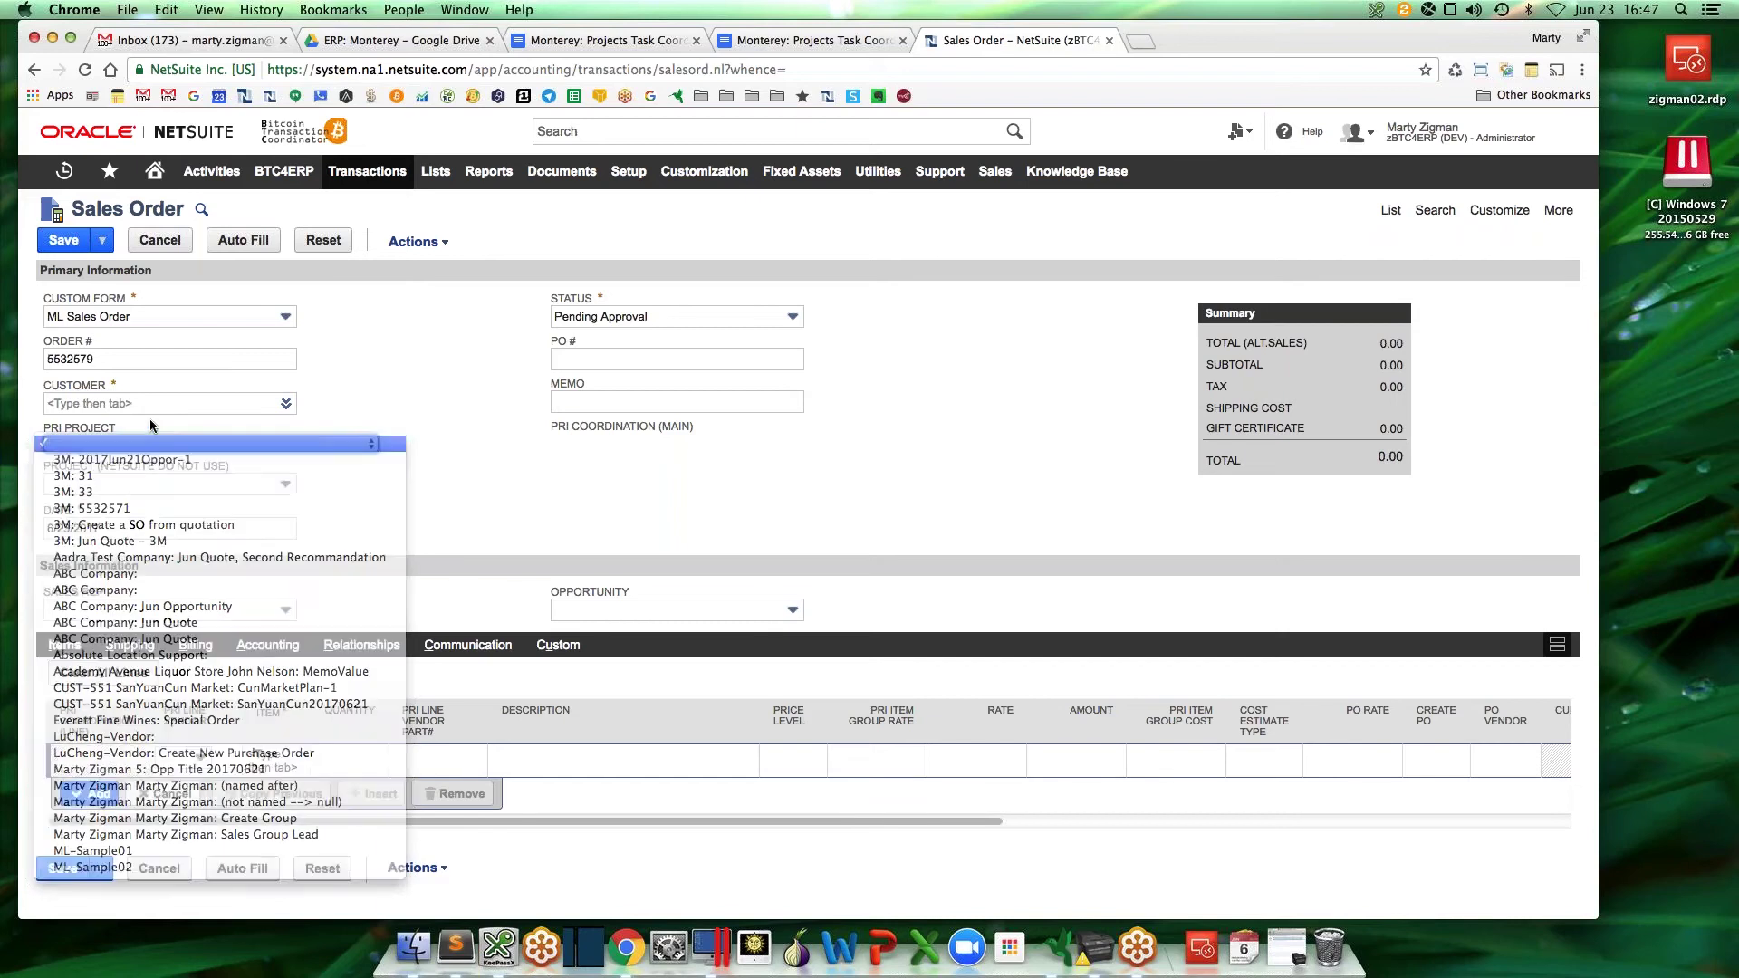
key(Escape)
key(shift+Tab)
text(marty)
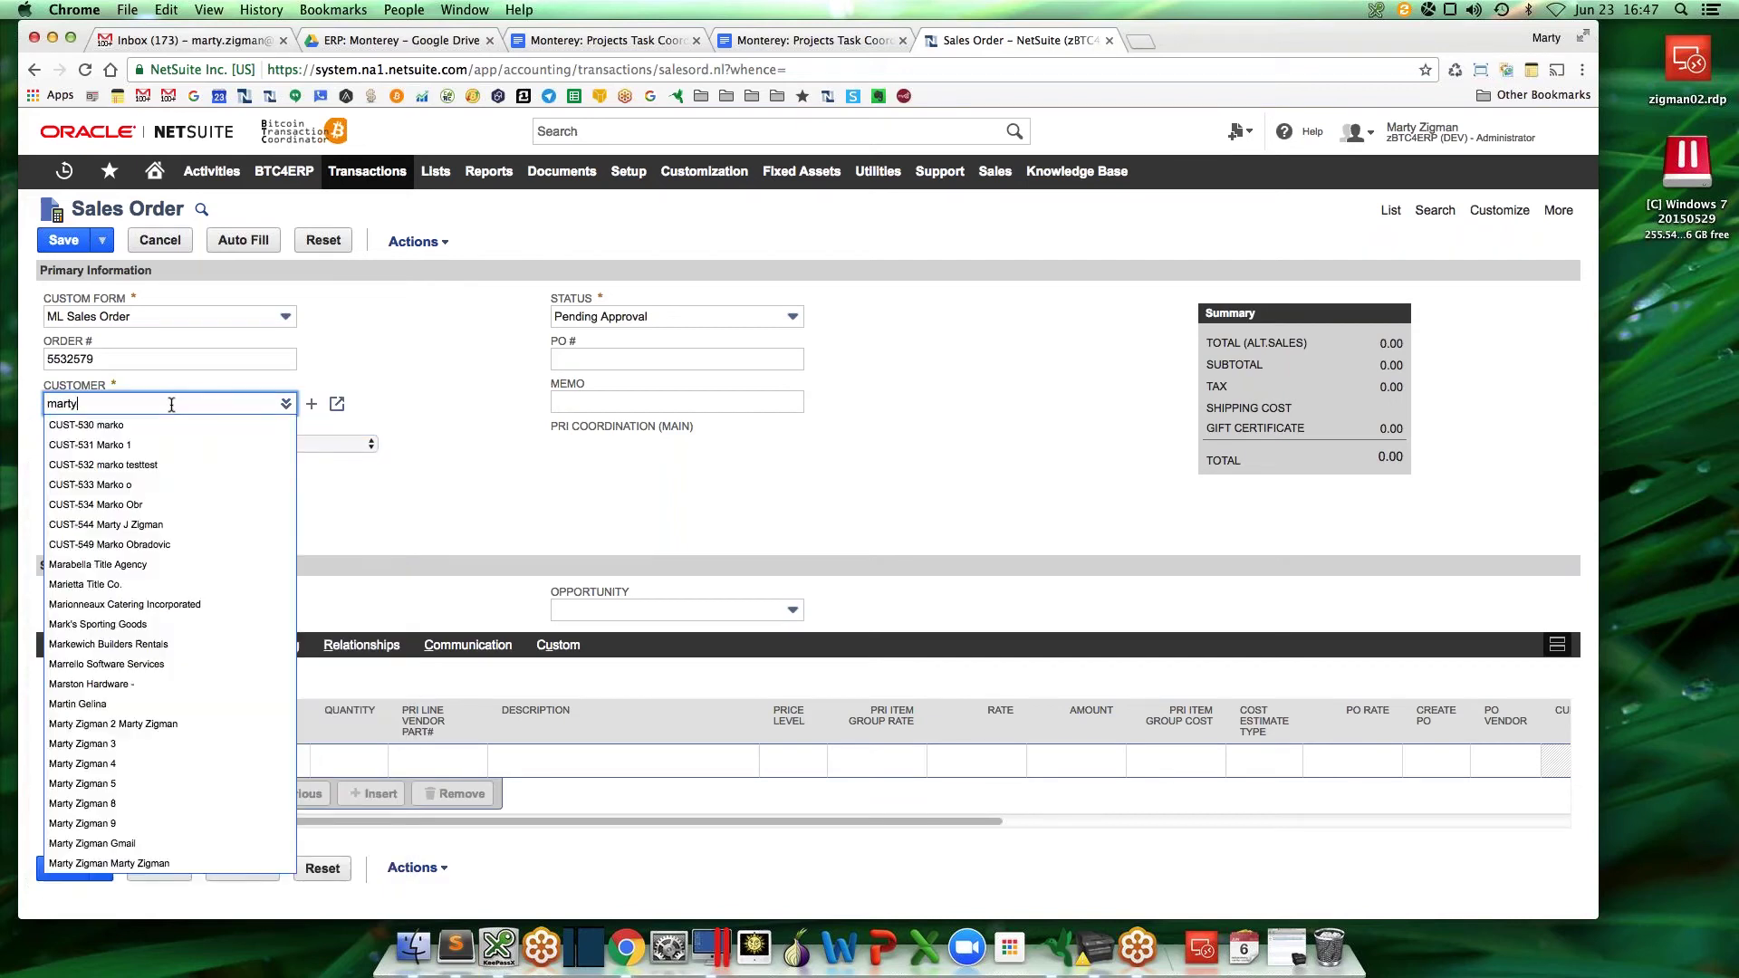
key(Down)
key(Down)
key(Down)
key(Down)
key(Down)
key(Down)
key(Down)
key(Down)
key(Down)
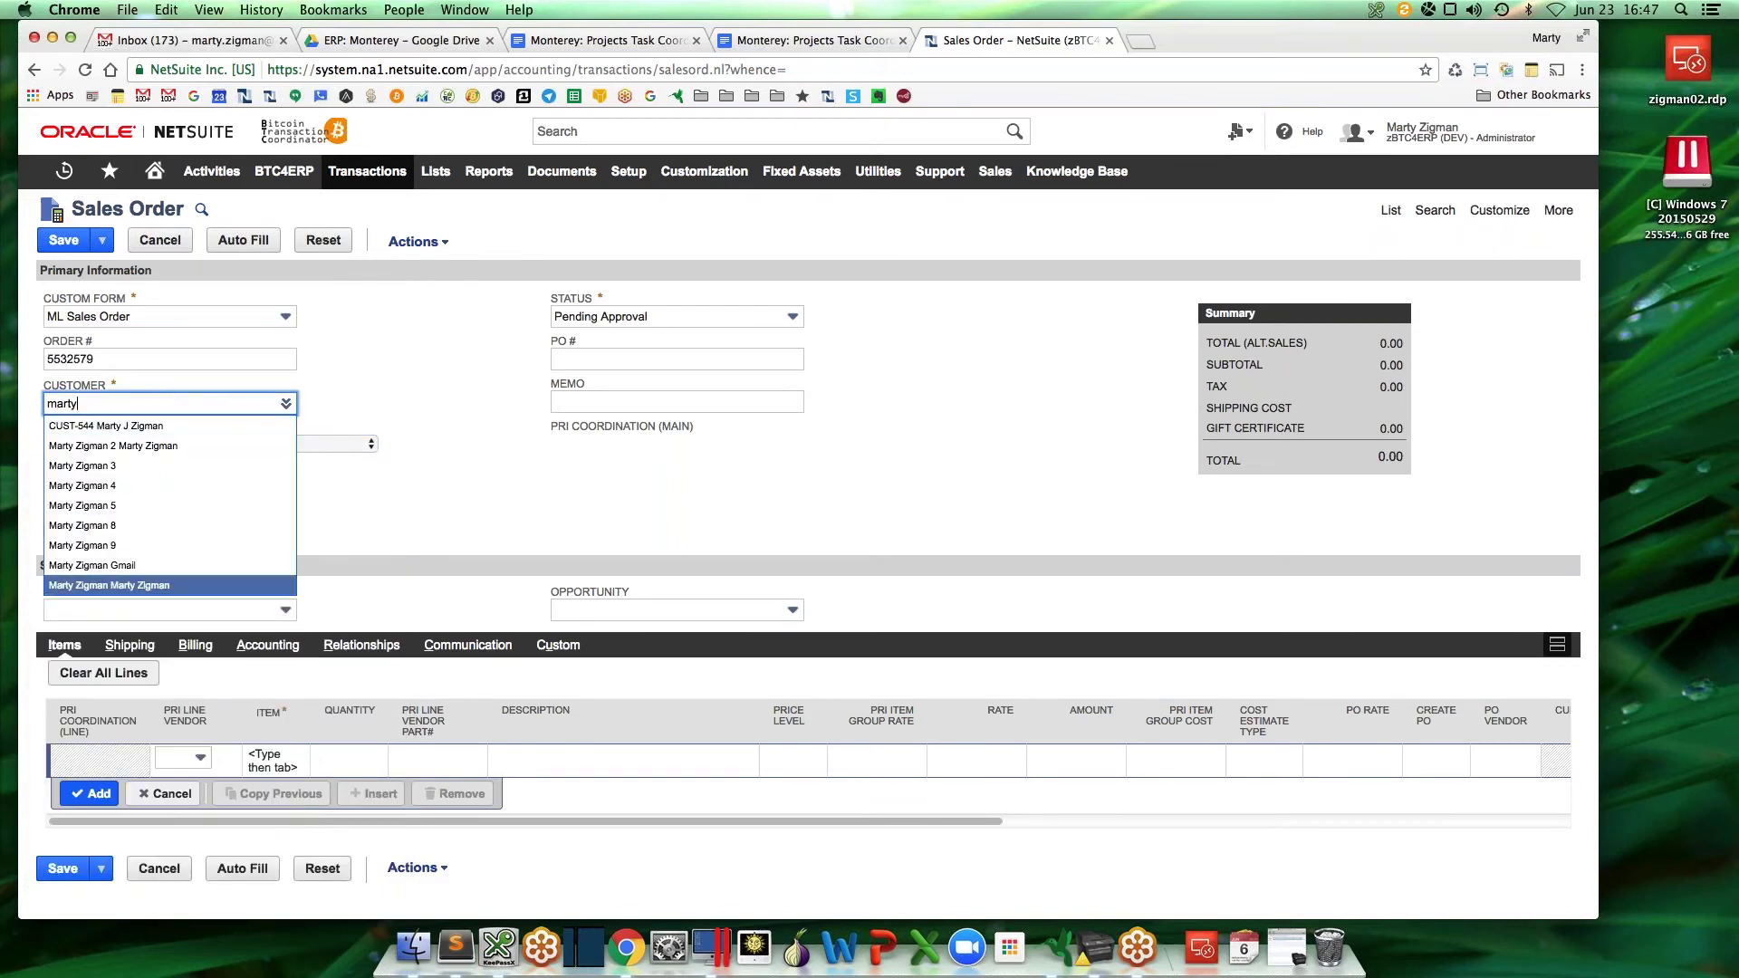
key(Tab)
Set the order's PRI Project to Create Group
click(179, 446)
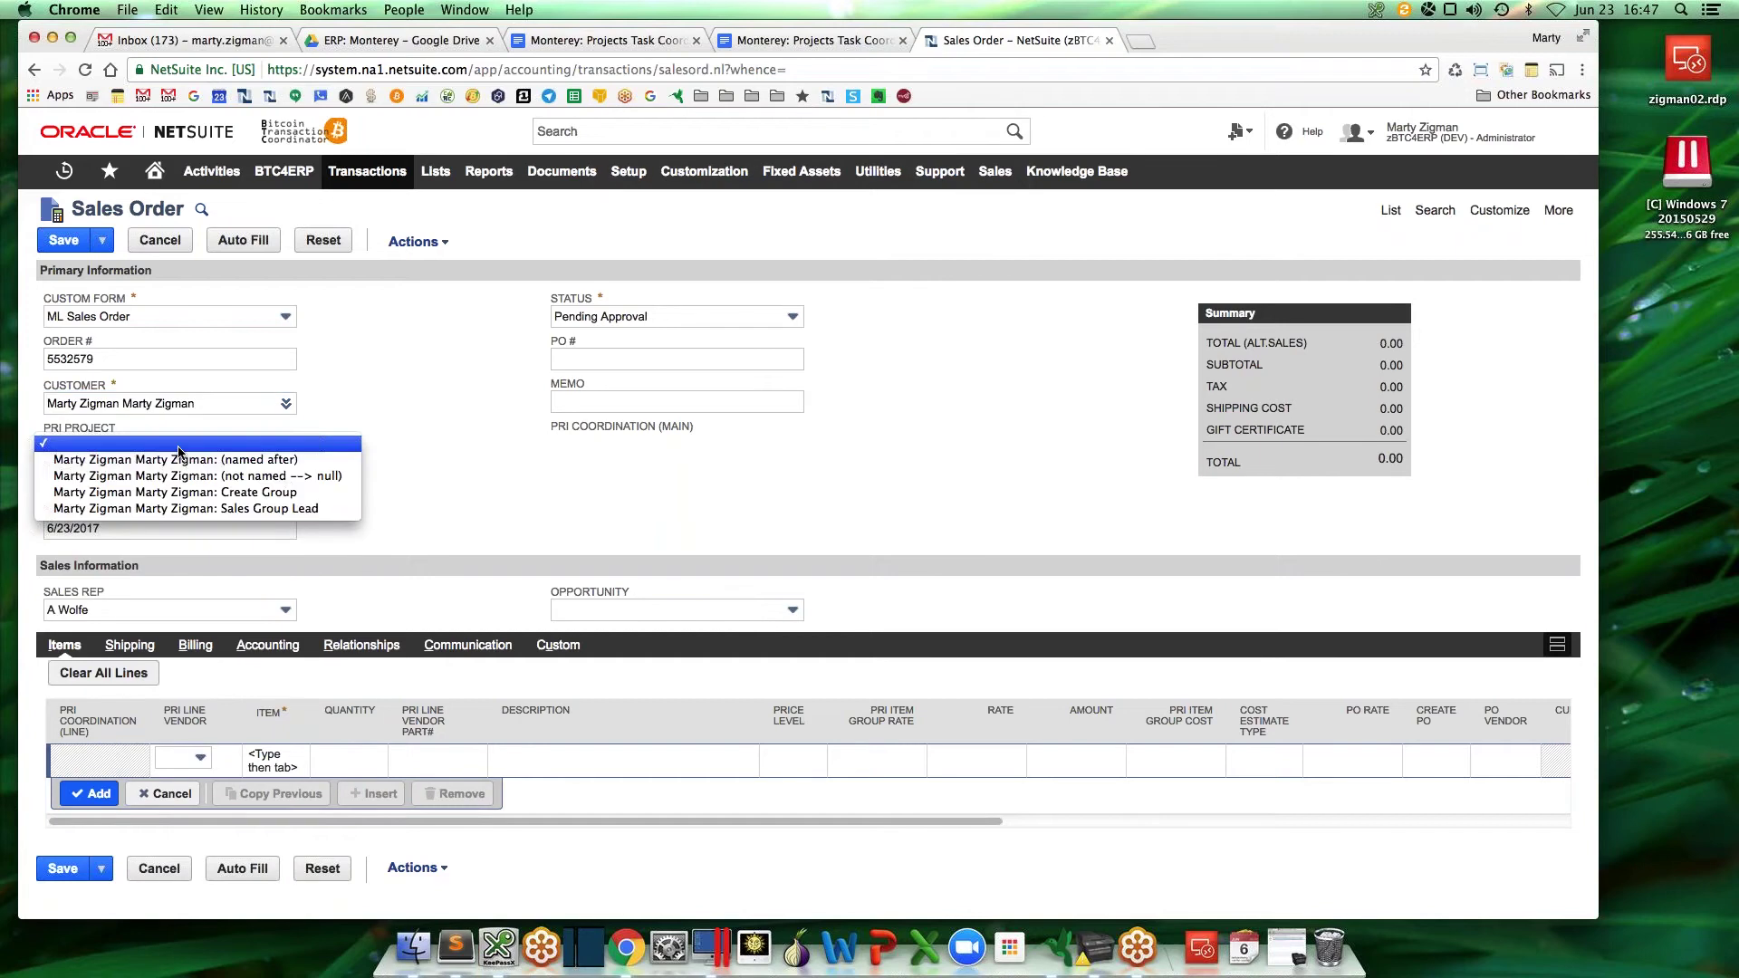
click(178, 448)
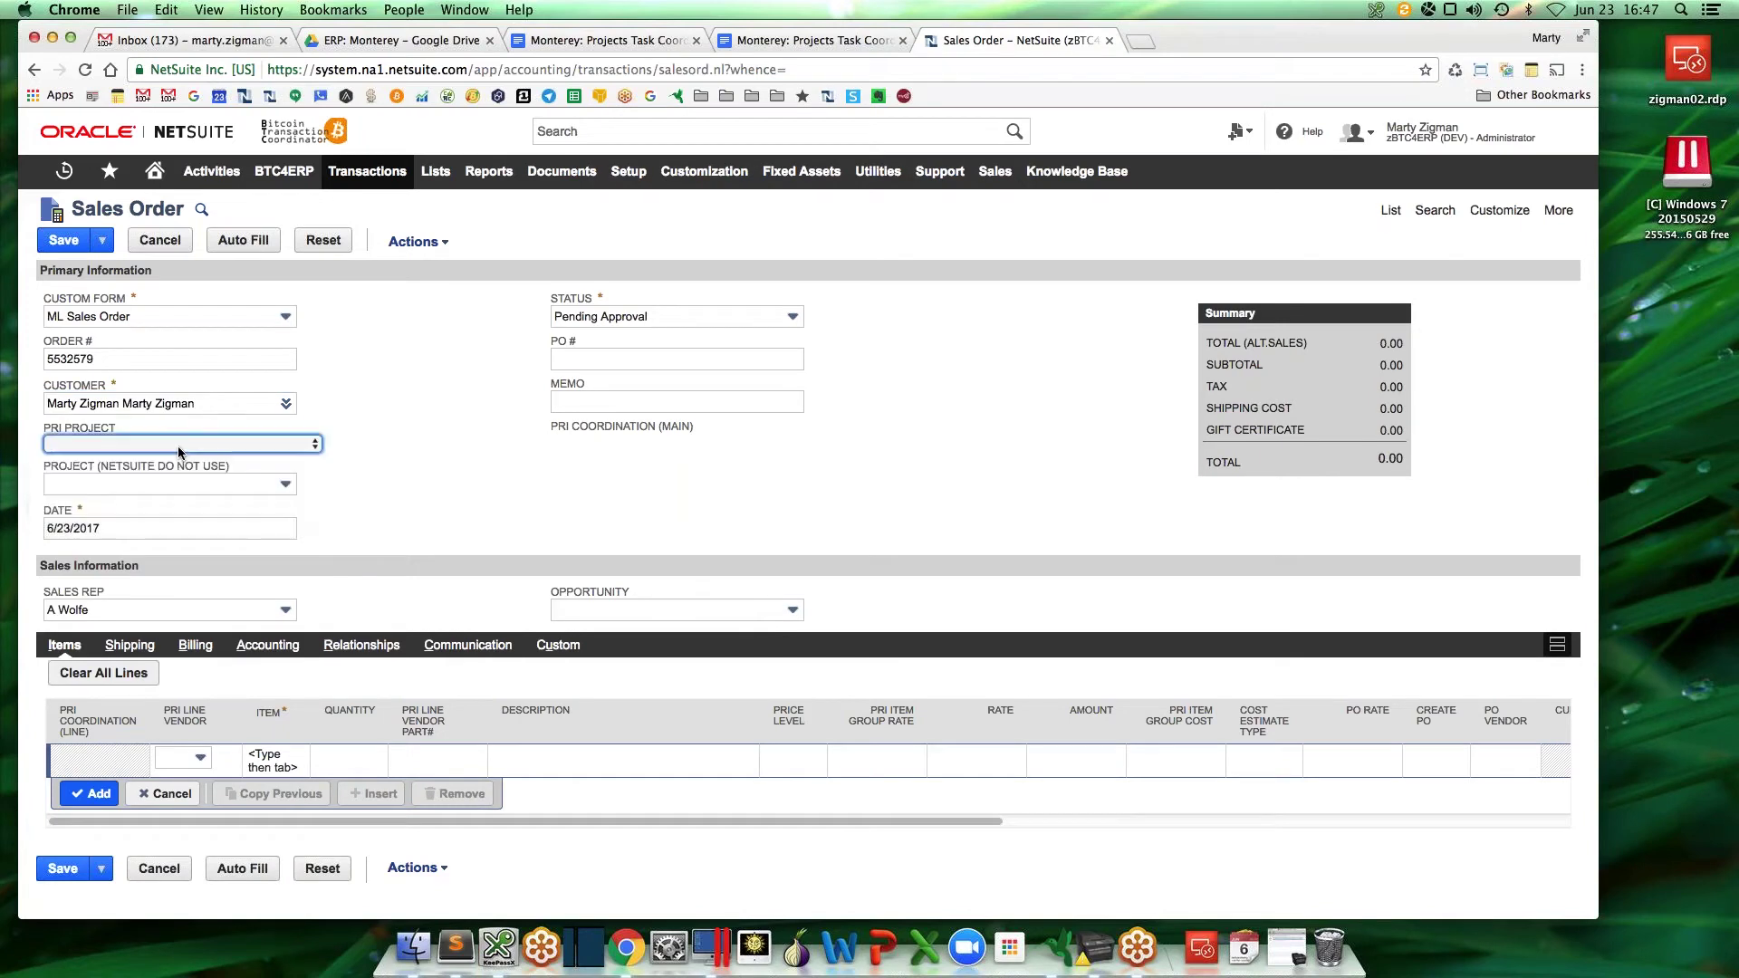
click(179, 448)
click(179, 449)
click(178, 446)
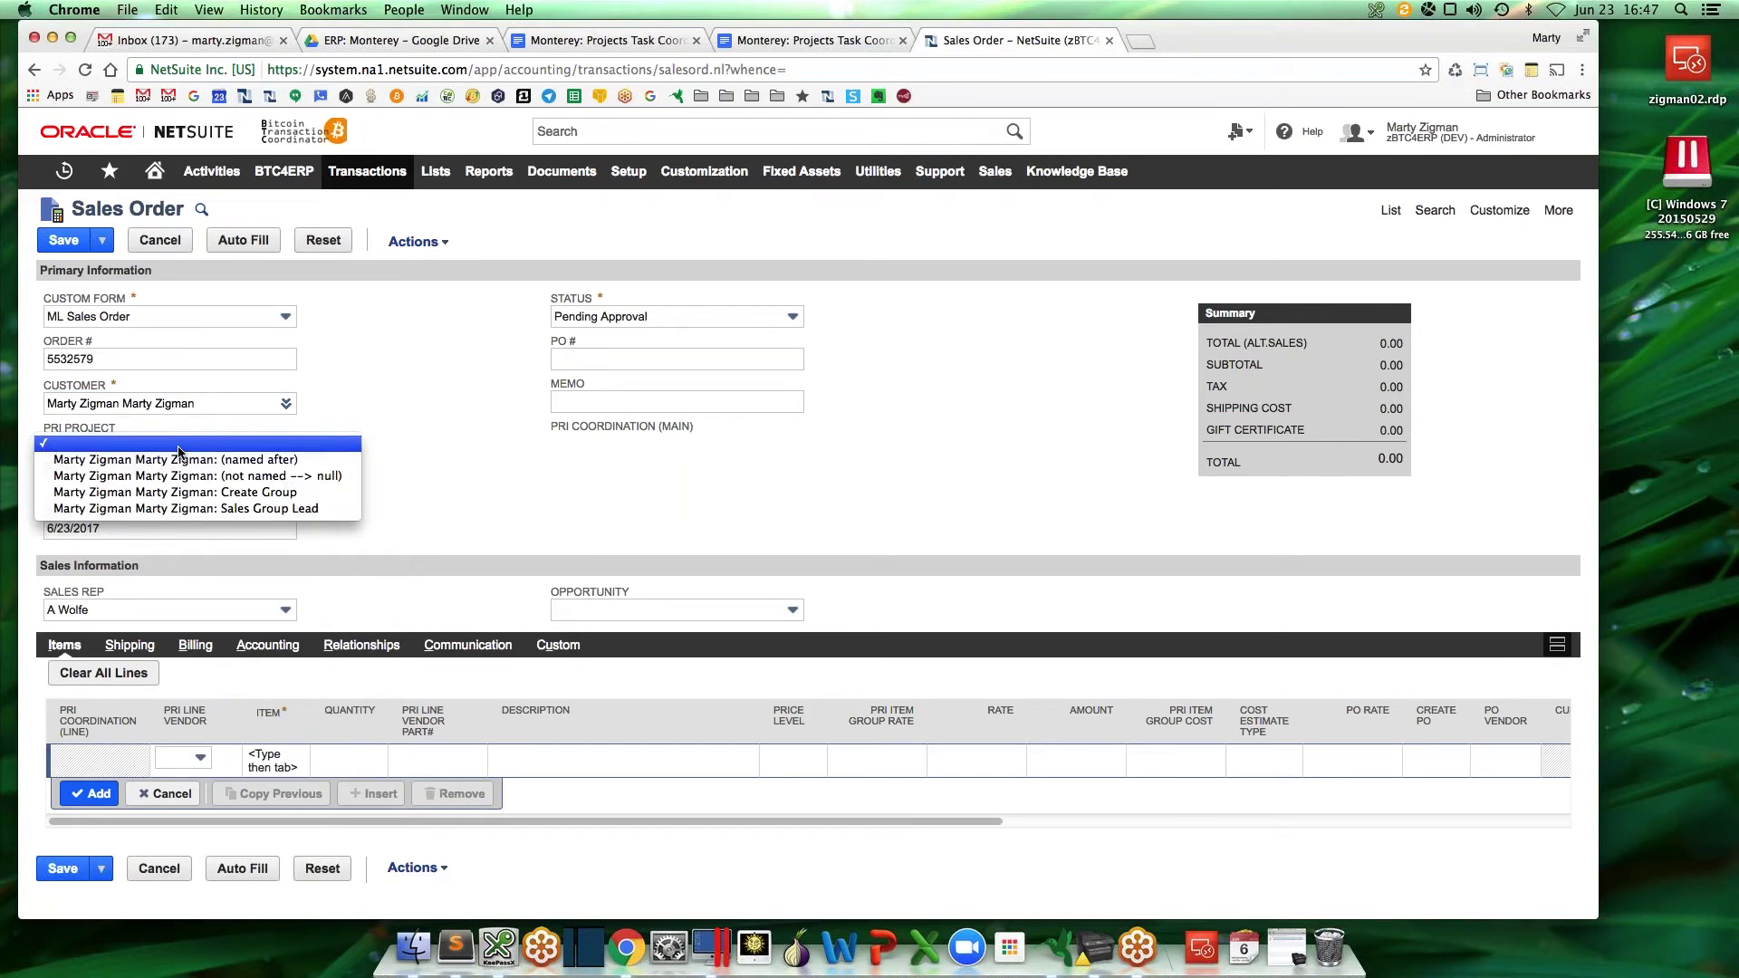
click(182, 494)
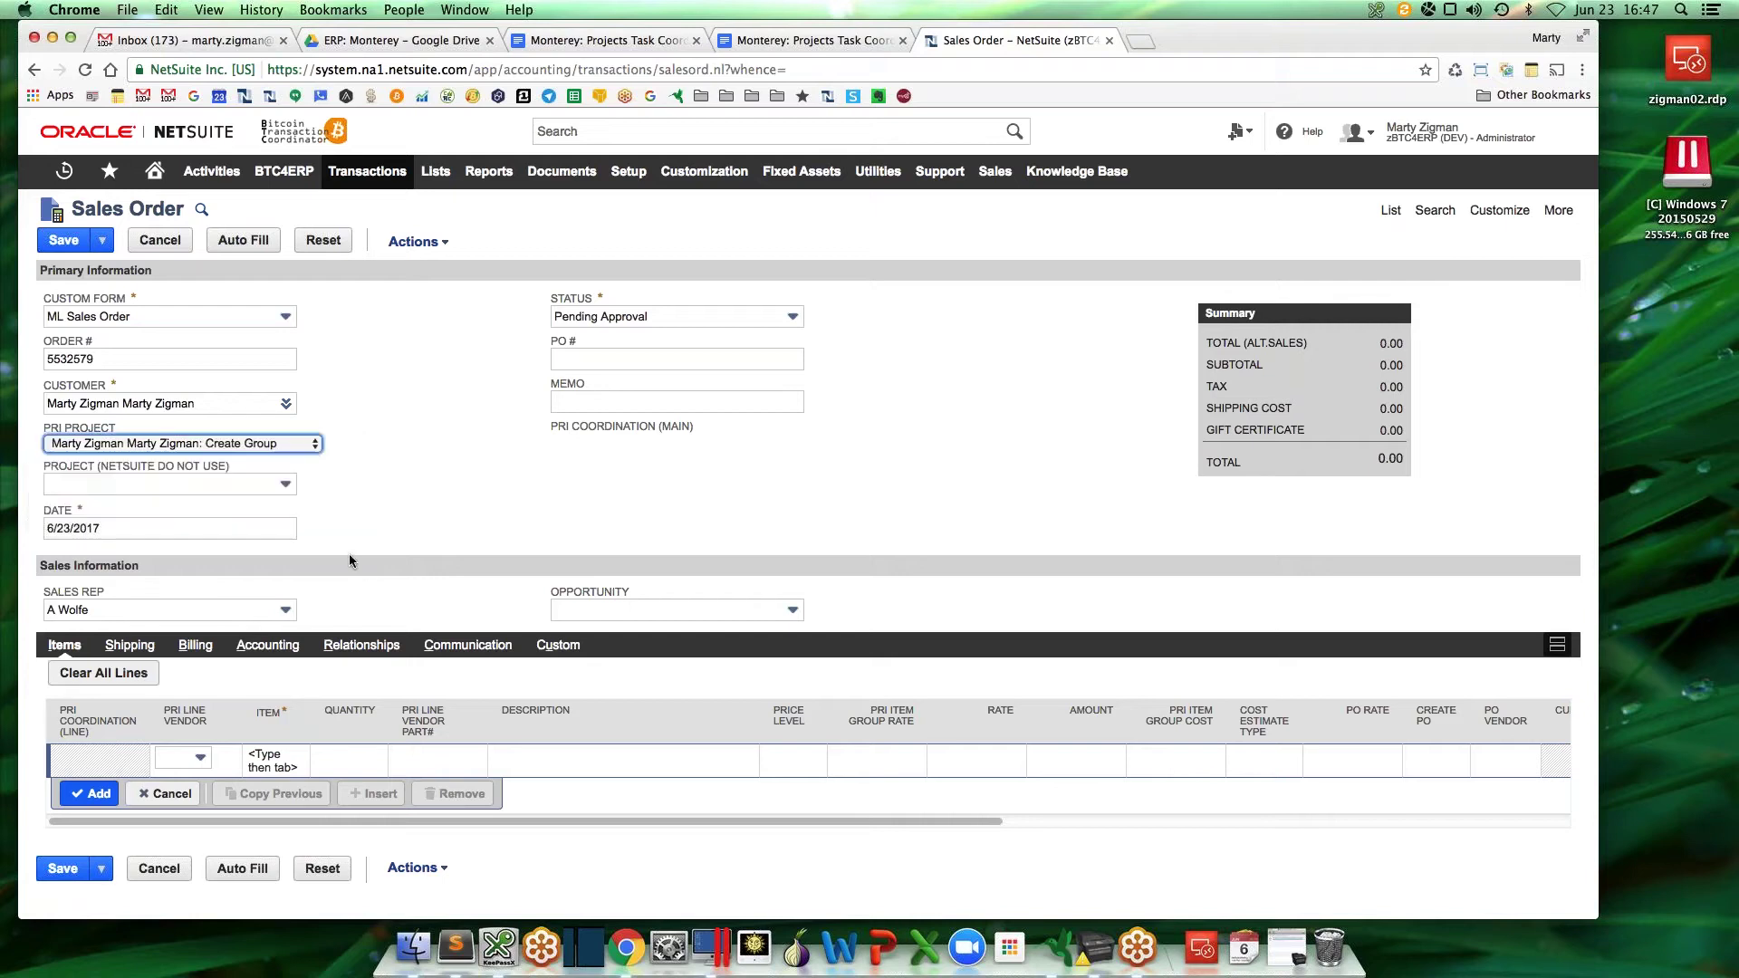
key(Tab)
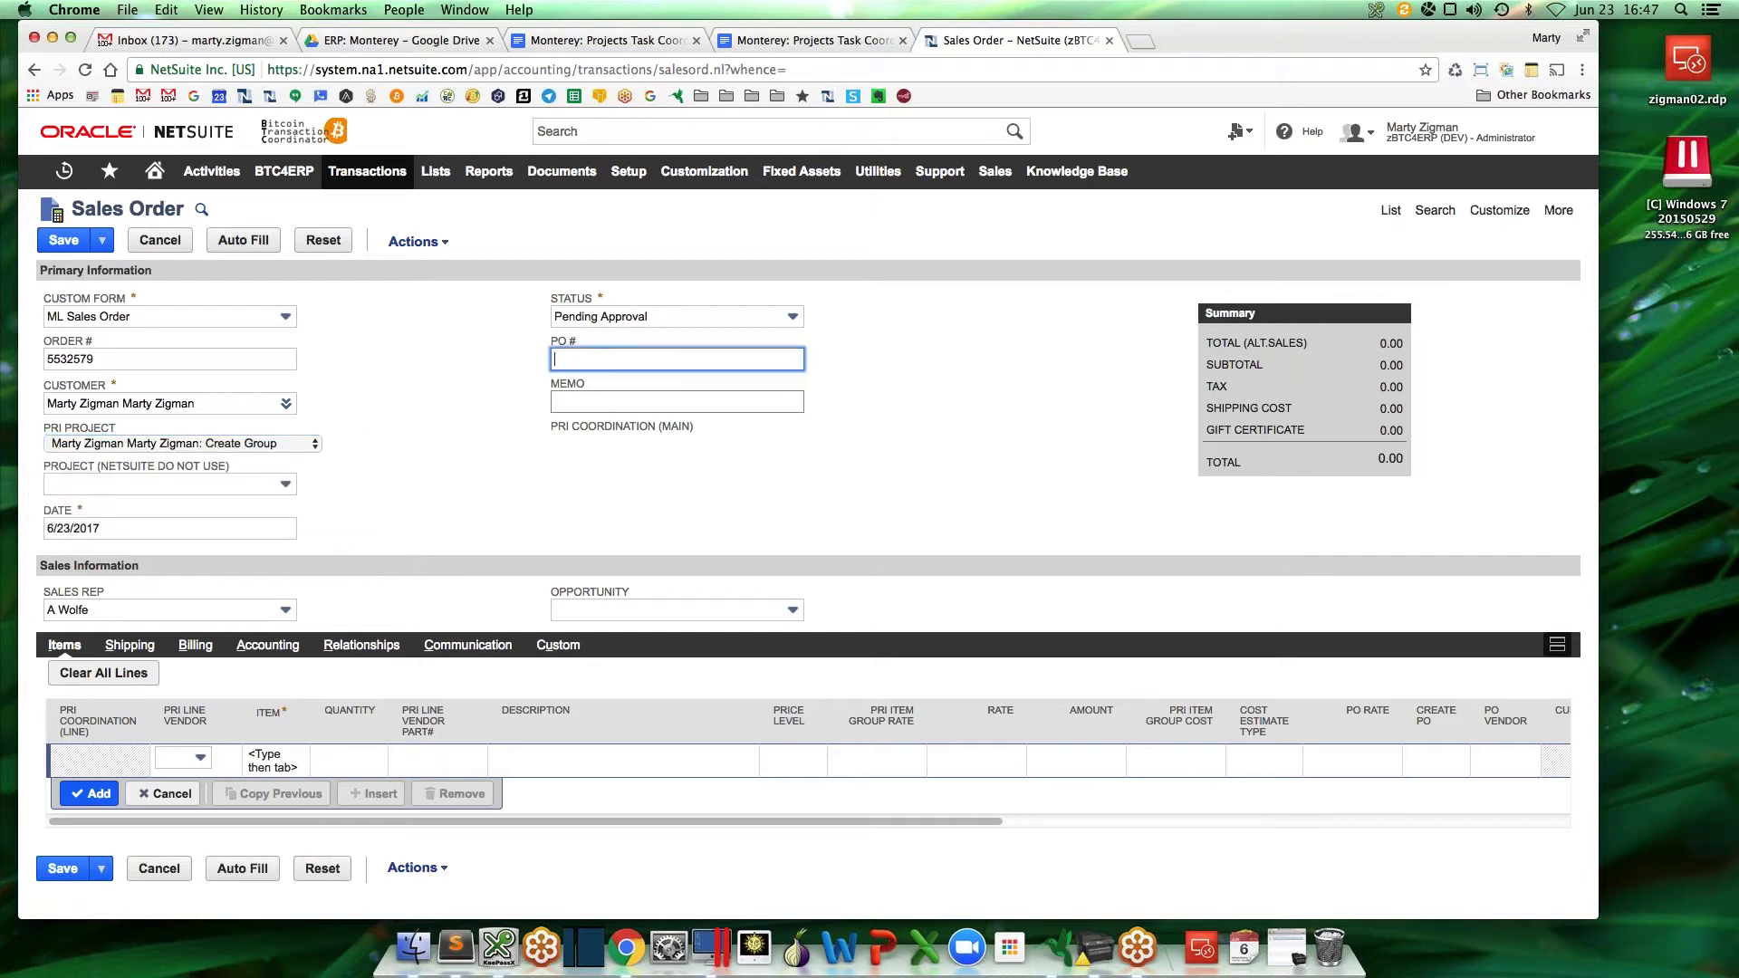
Enter memo 'Test 20170623', add an A350W line of 10, and save
key(Tab)
text(Test 20170623)
click(317, 758)
text(a350)
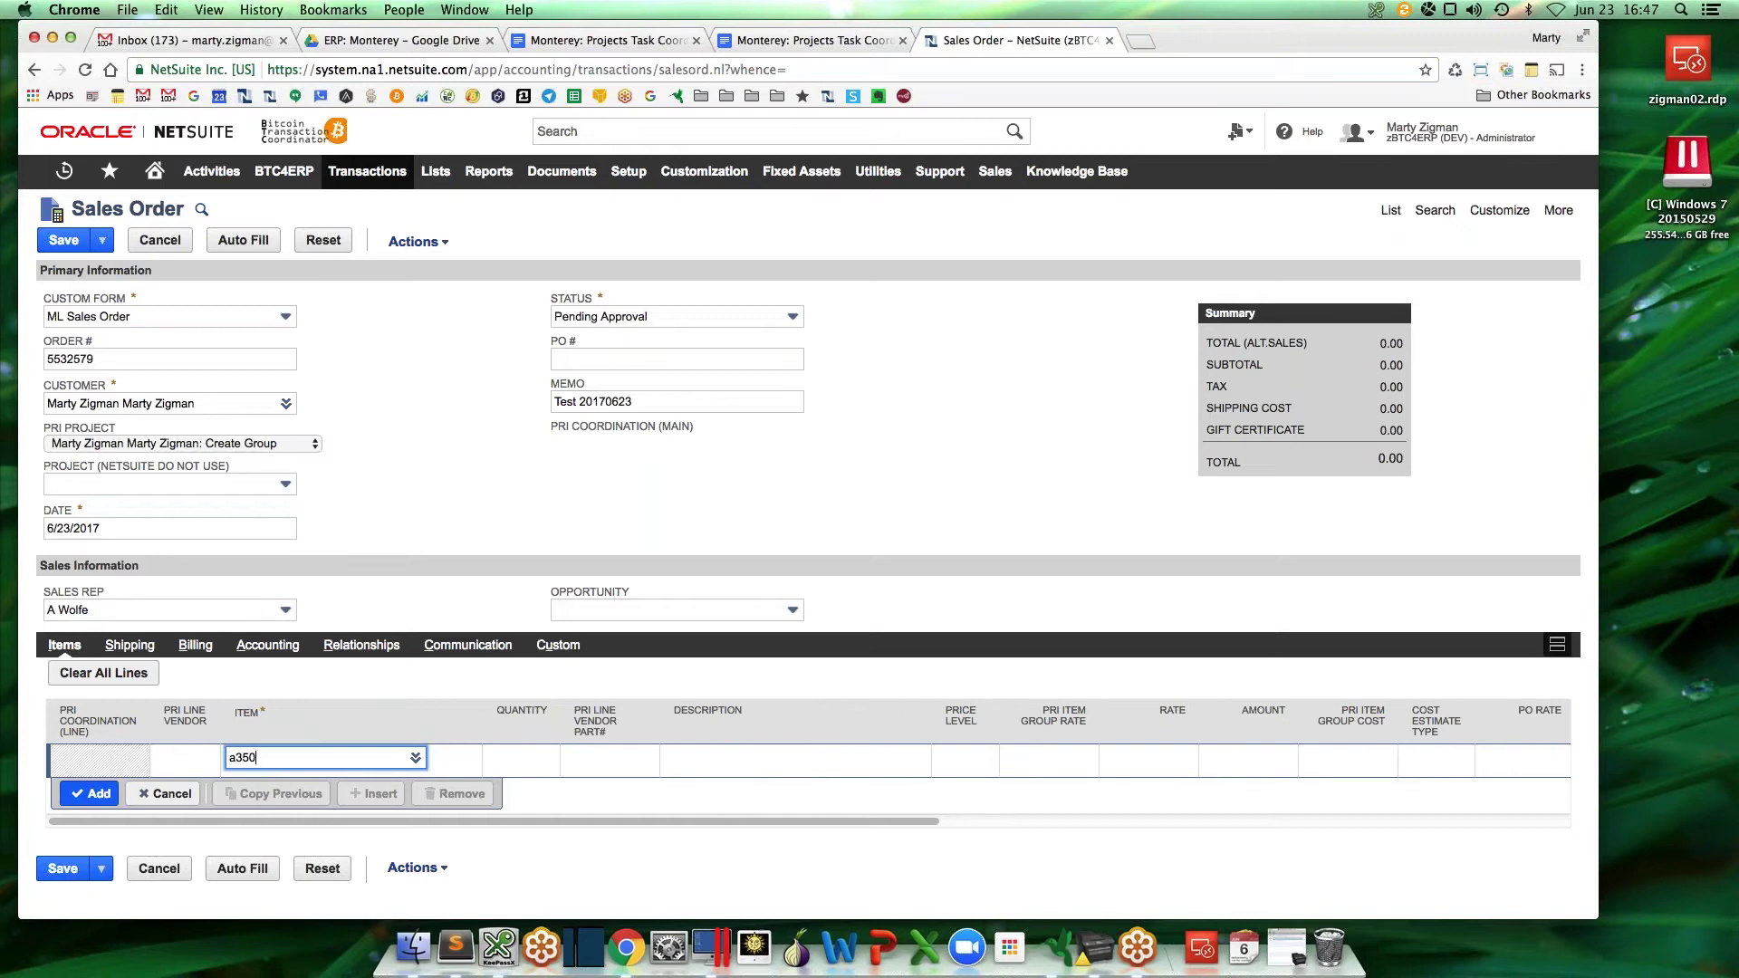
key(Tab)
key(Return)
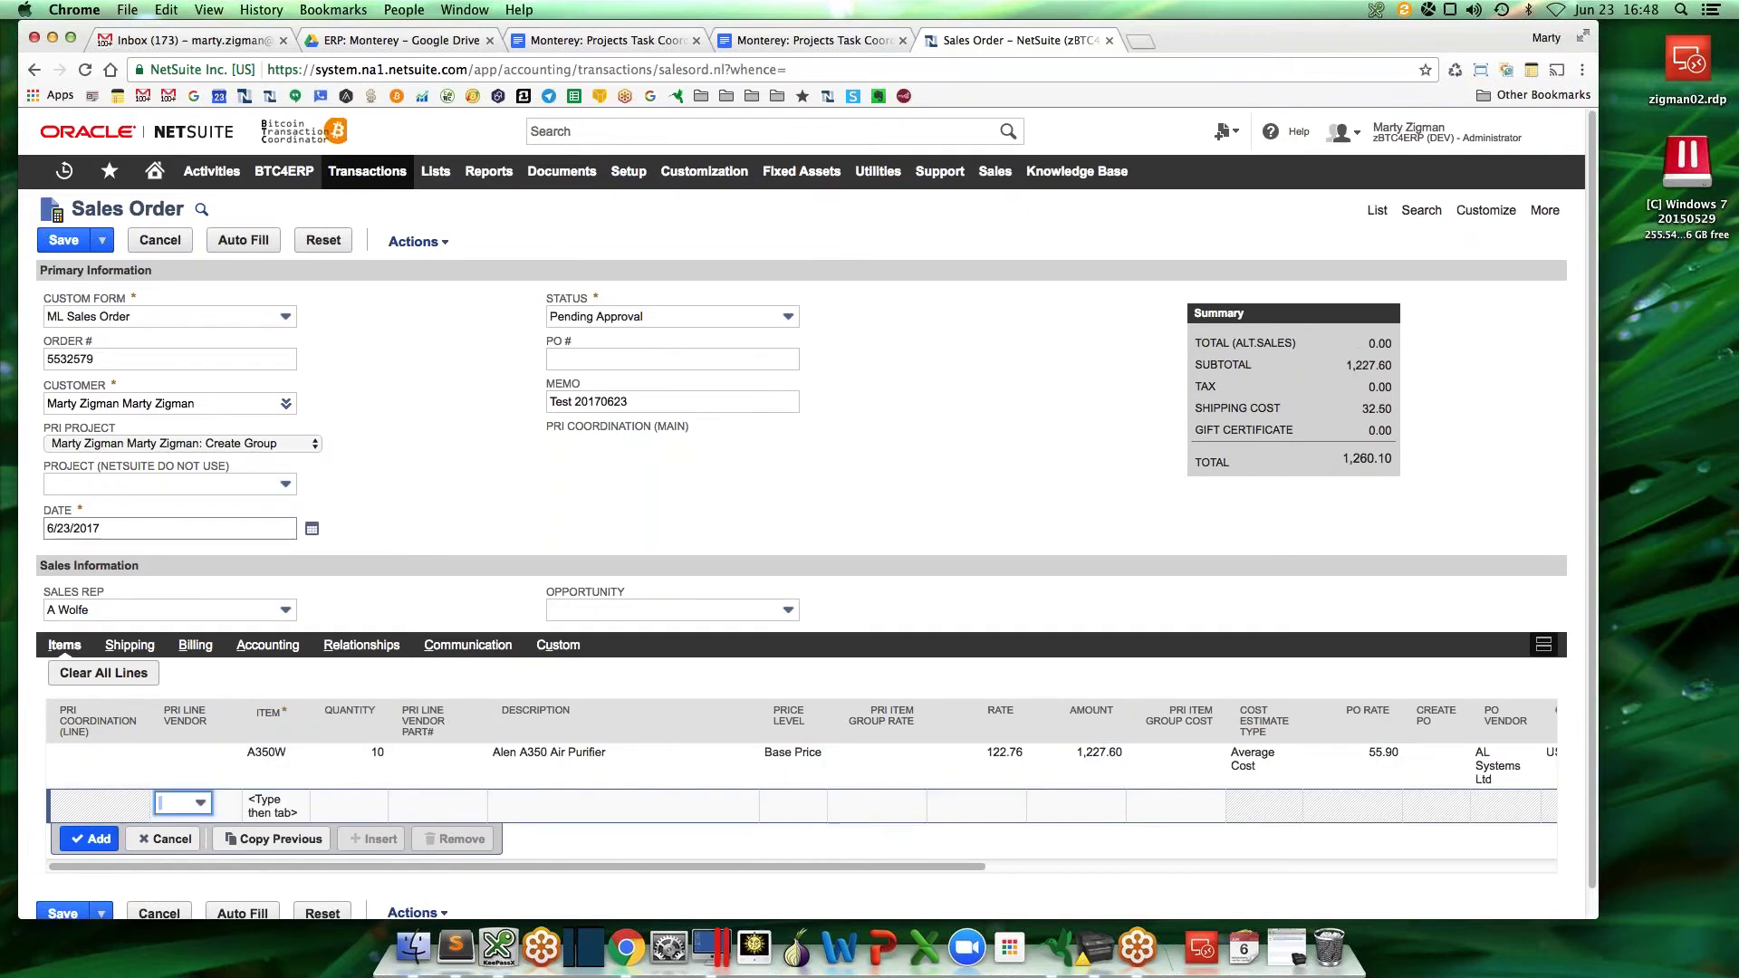
key(alt+s)
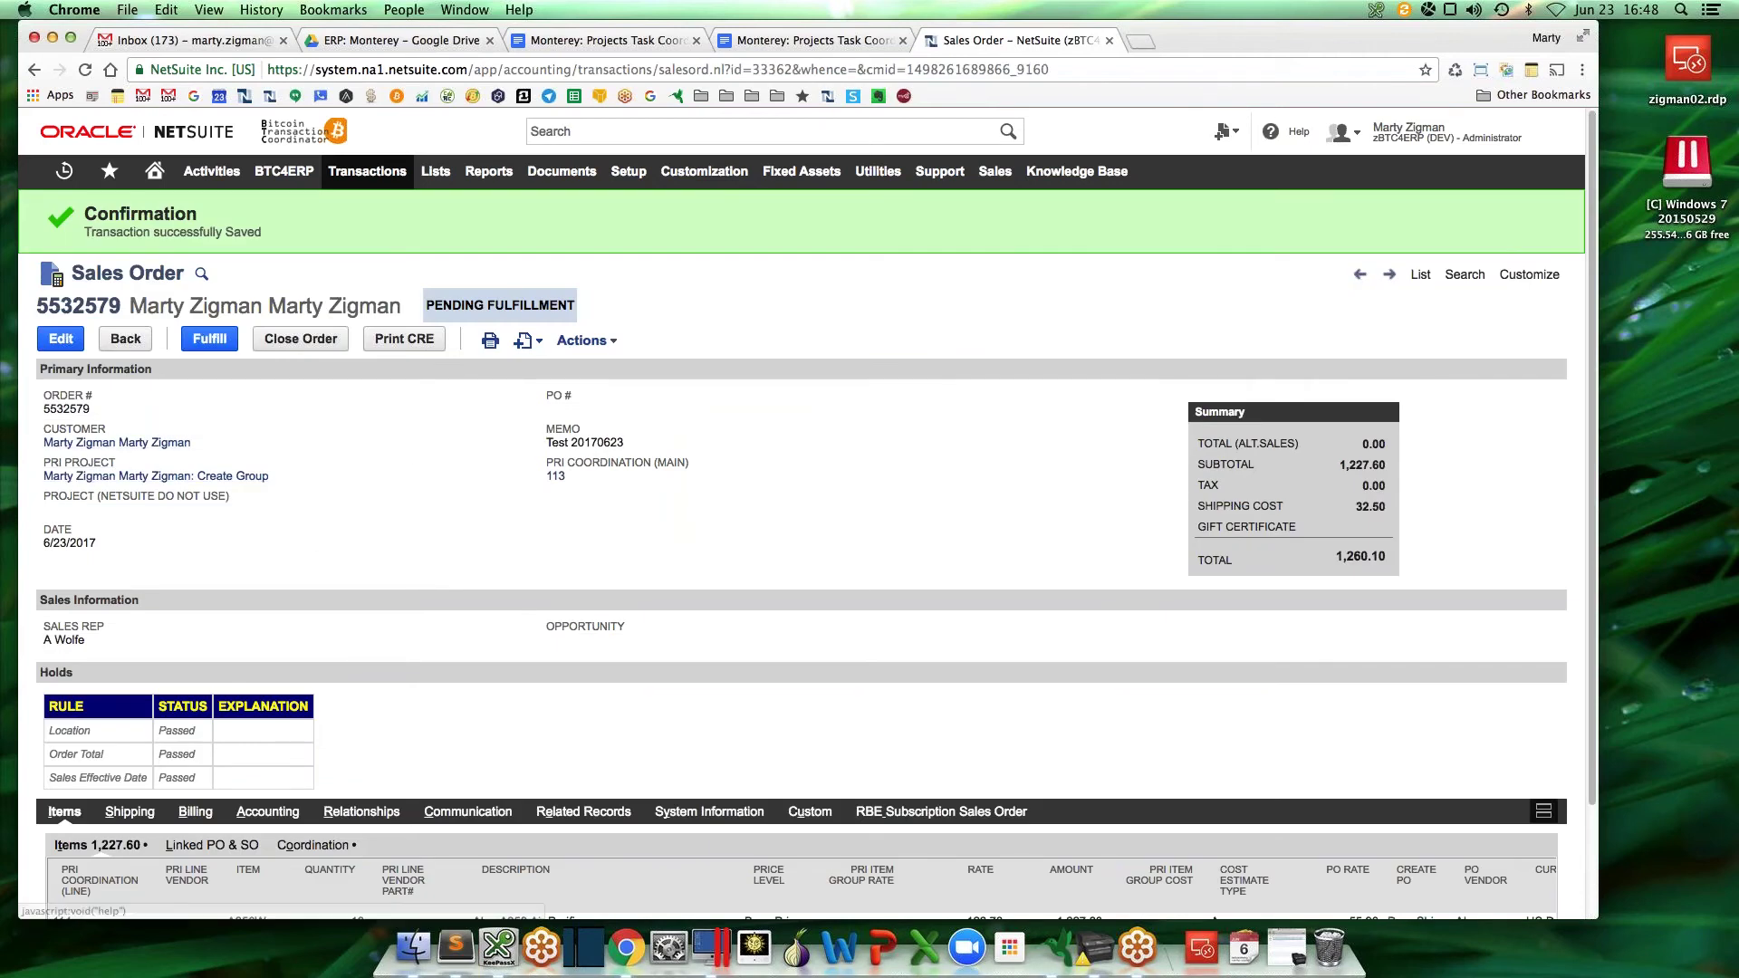
Open the Create Group project and check its transactions and coordination lines 86, 113, 114
click(181, 477)
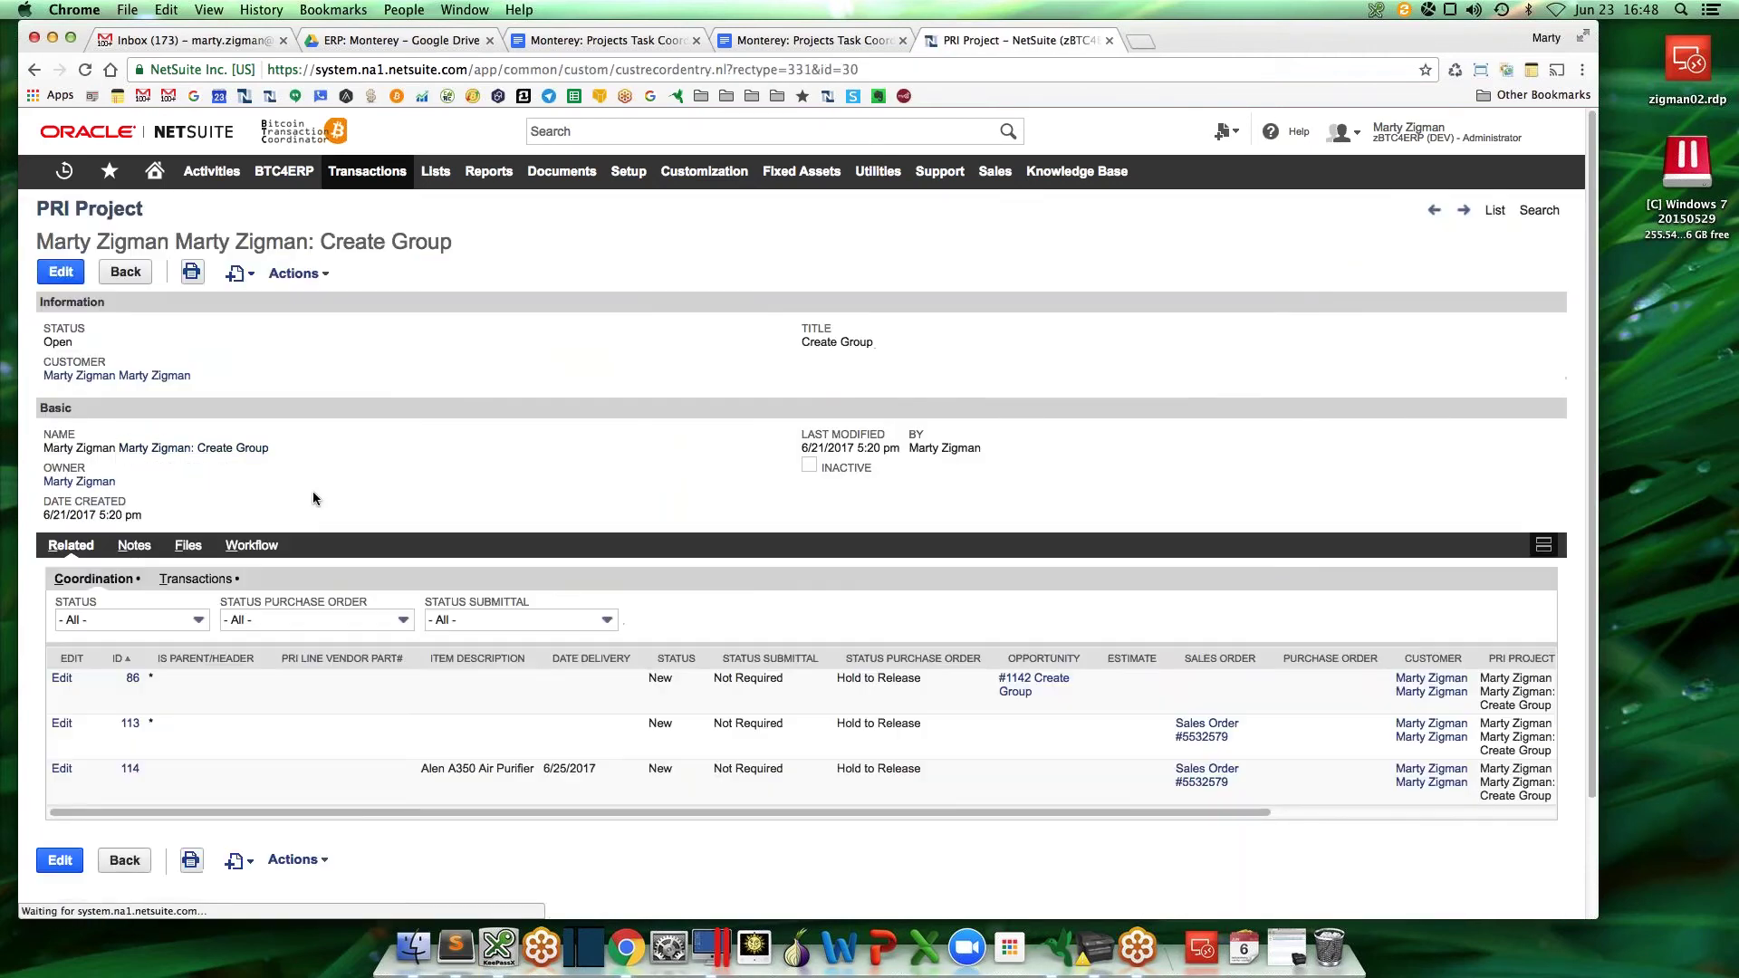
click(196, 579)
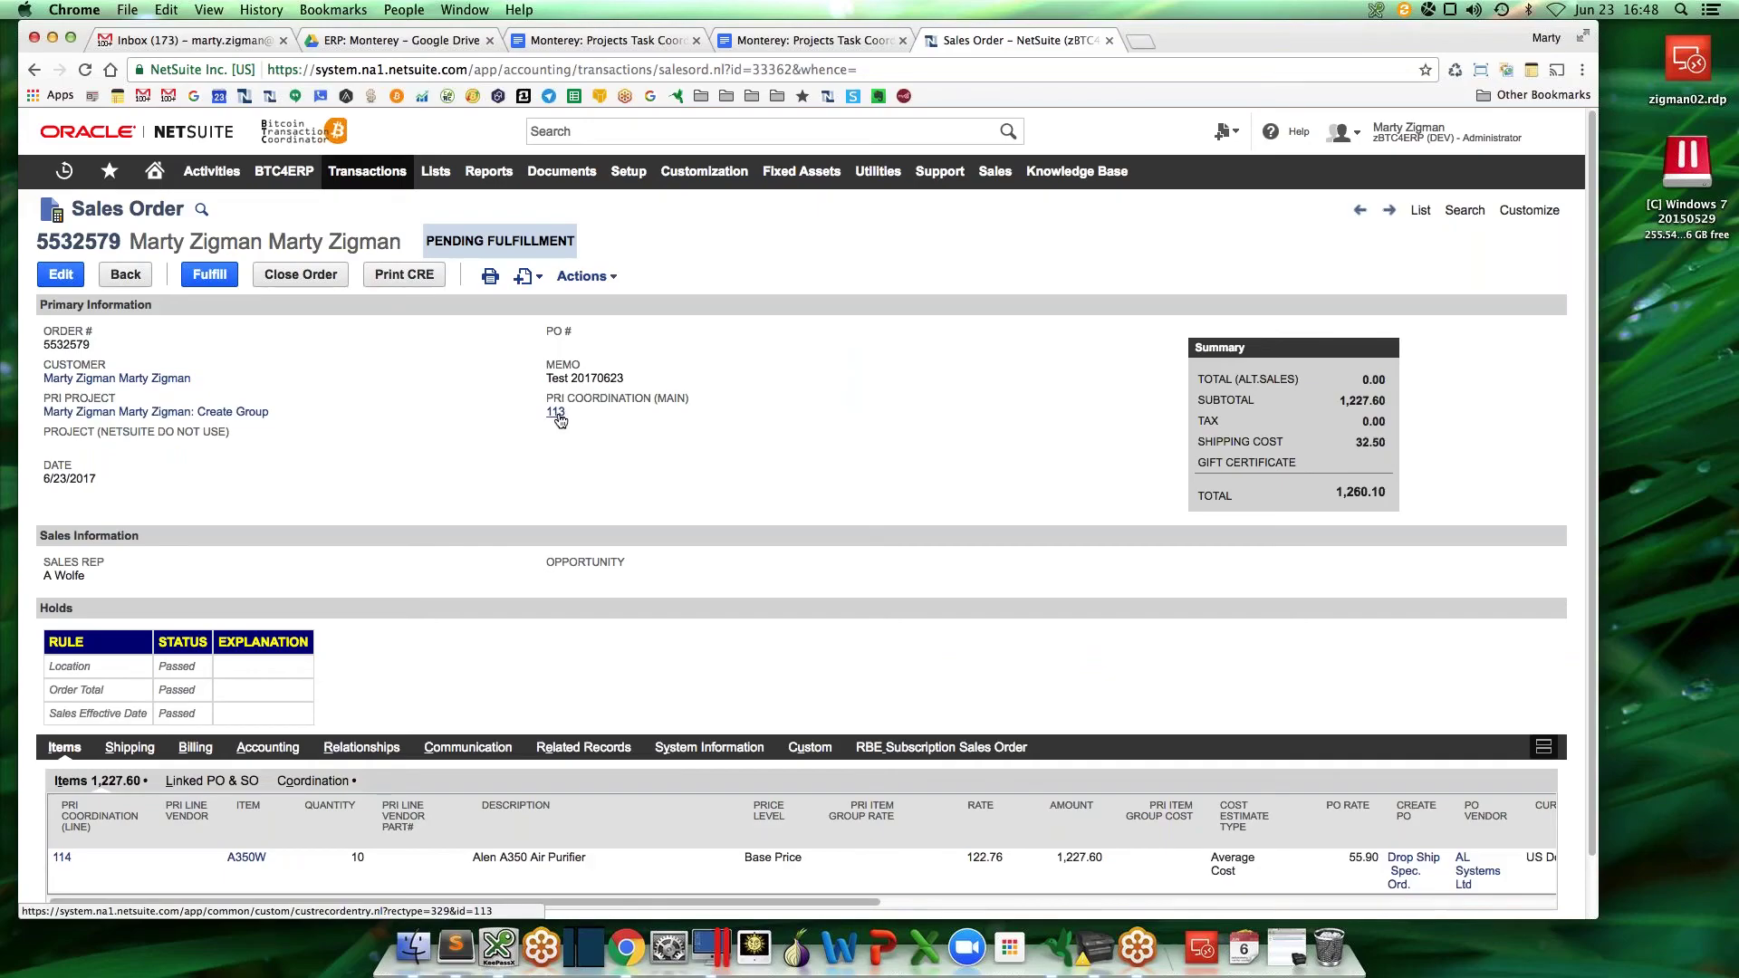
mouse_move(560, 419)
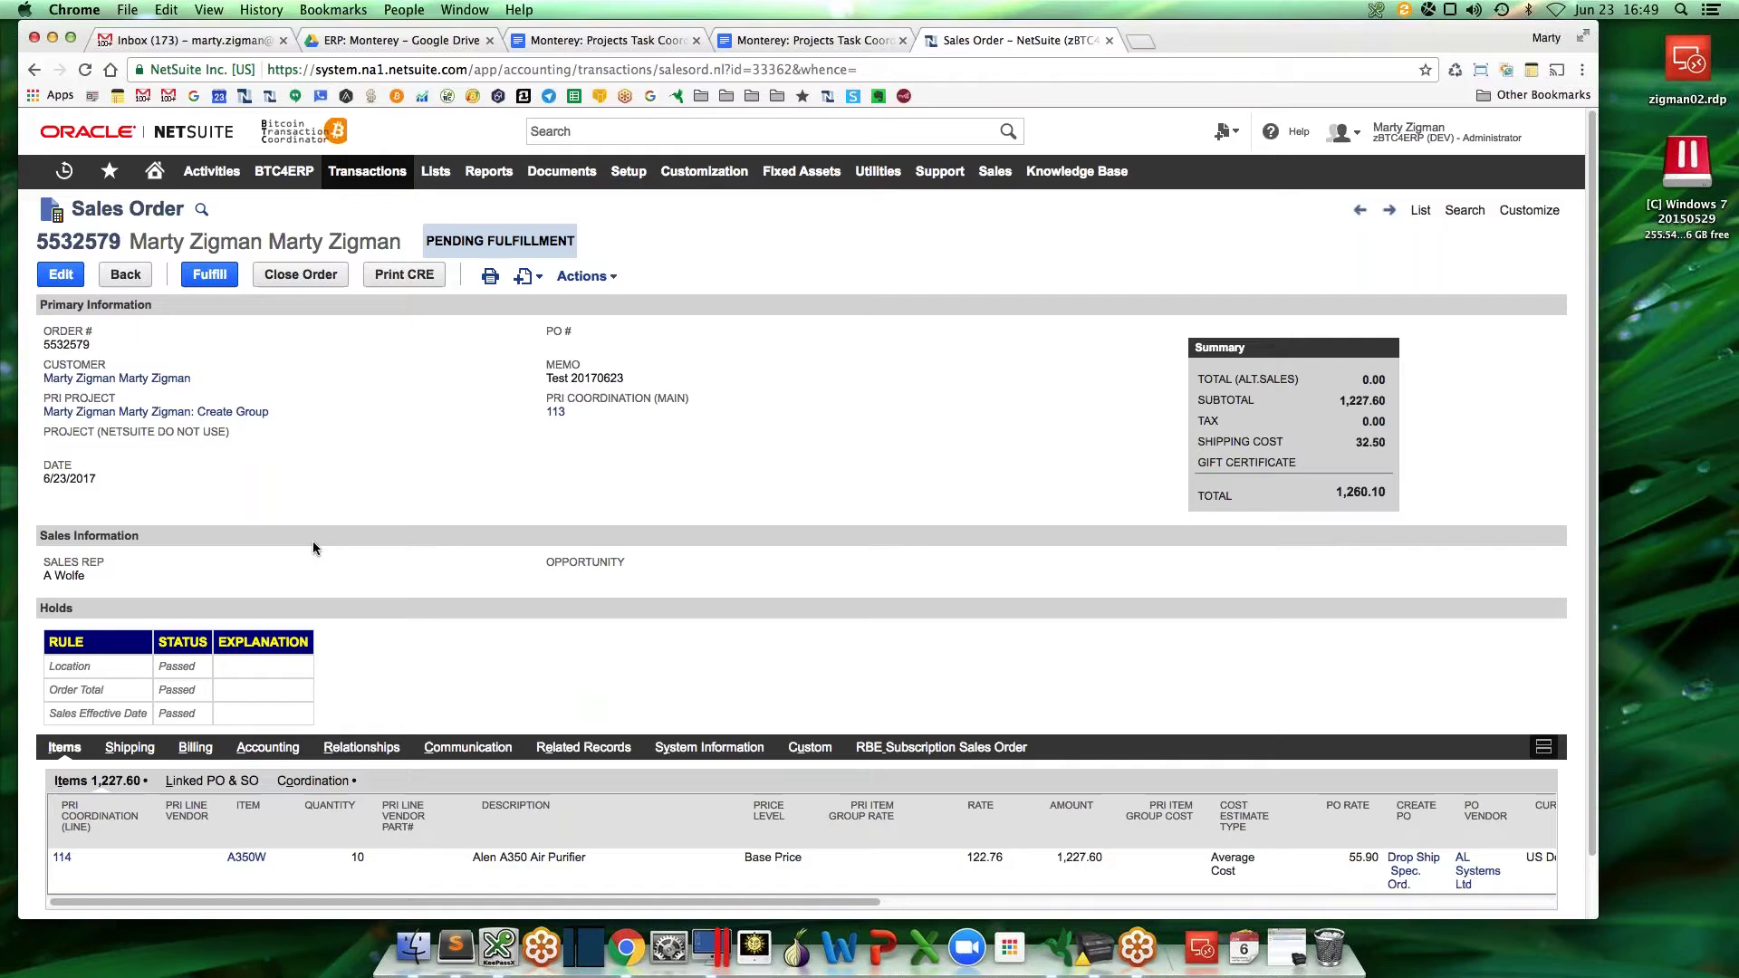
click(250, 413)
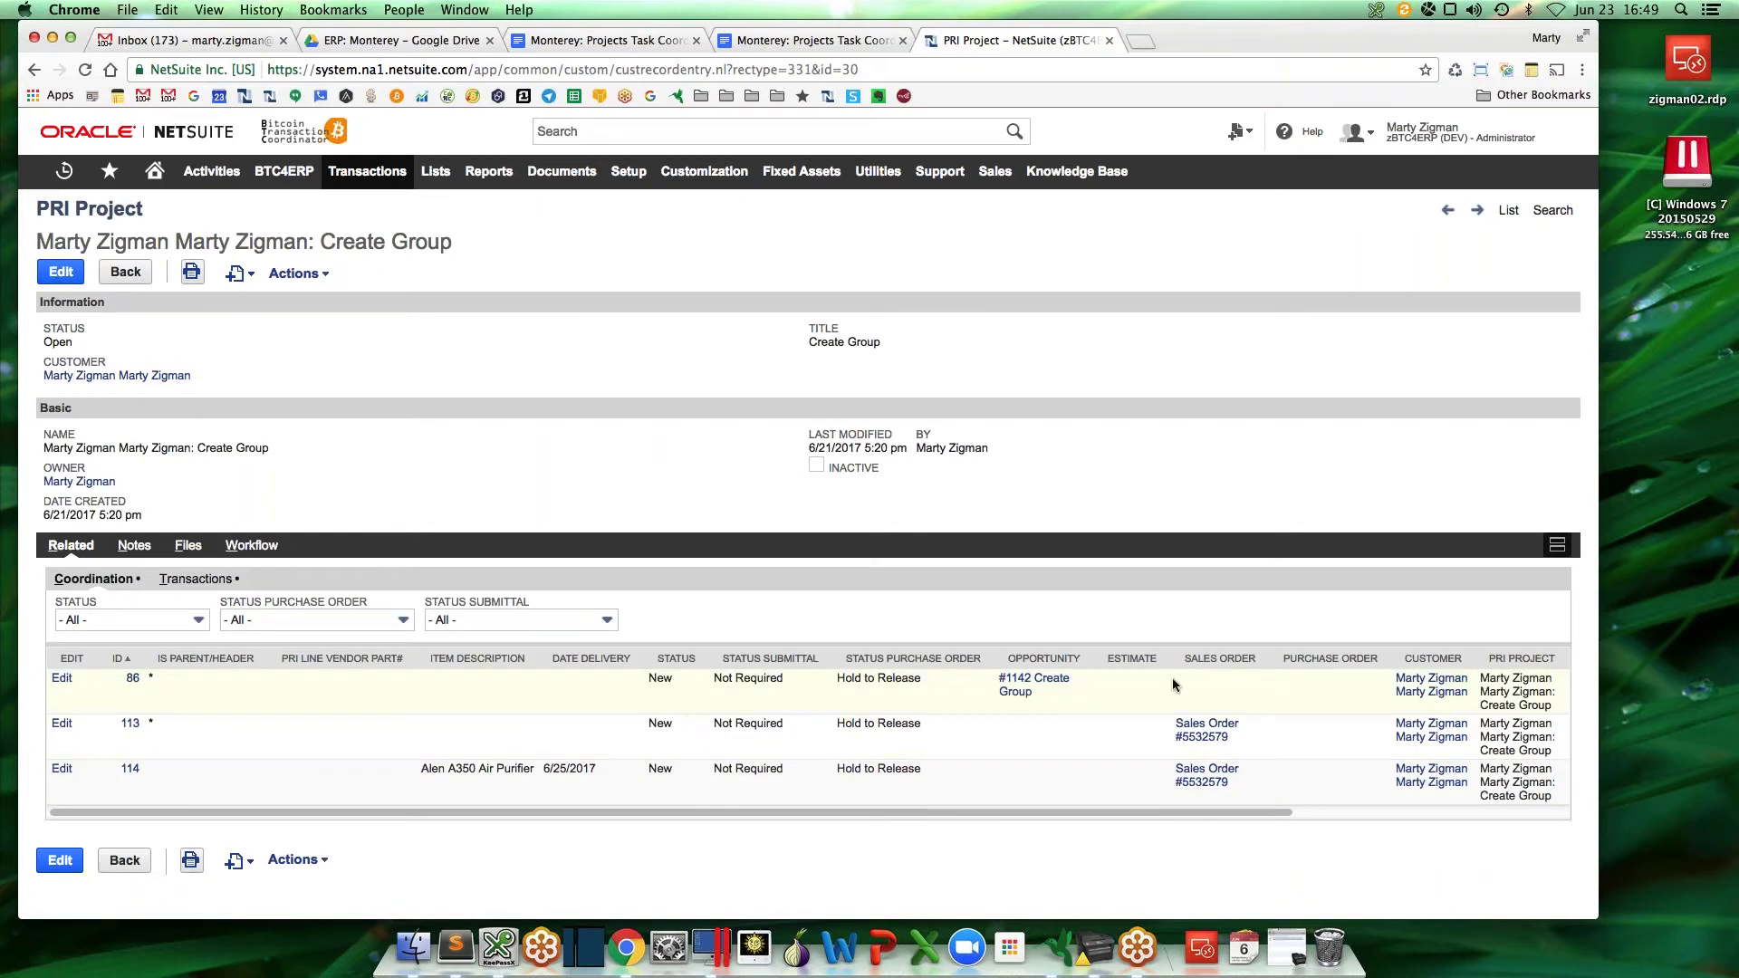
click(132, 681)
click(201, 639)
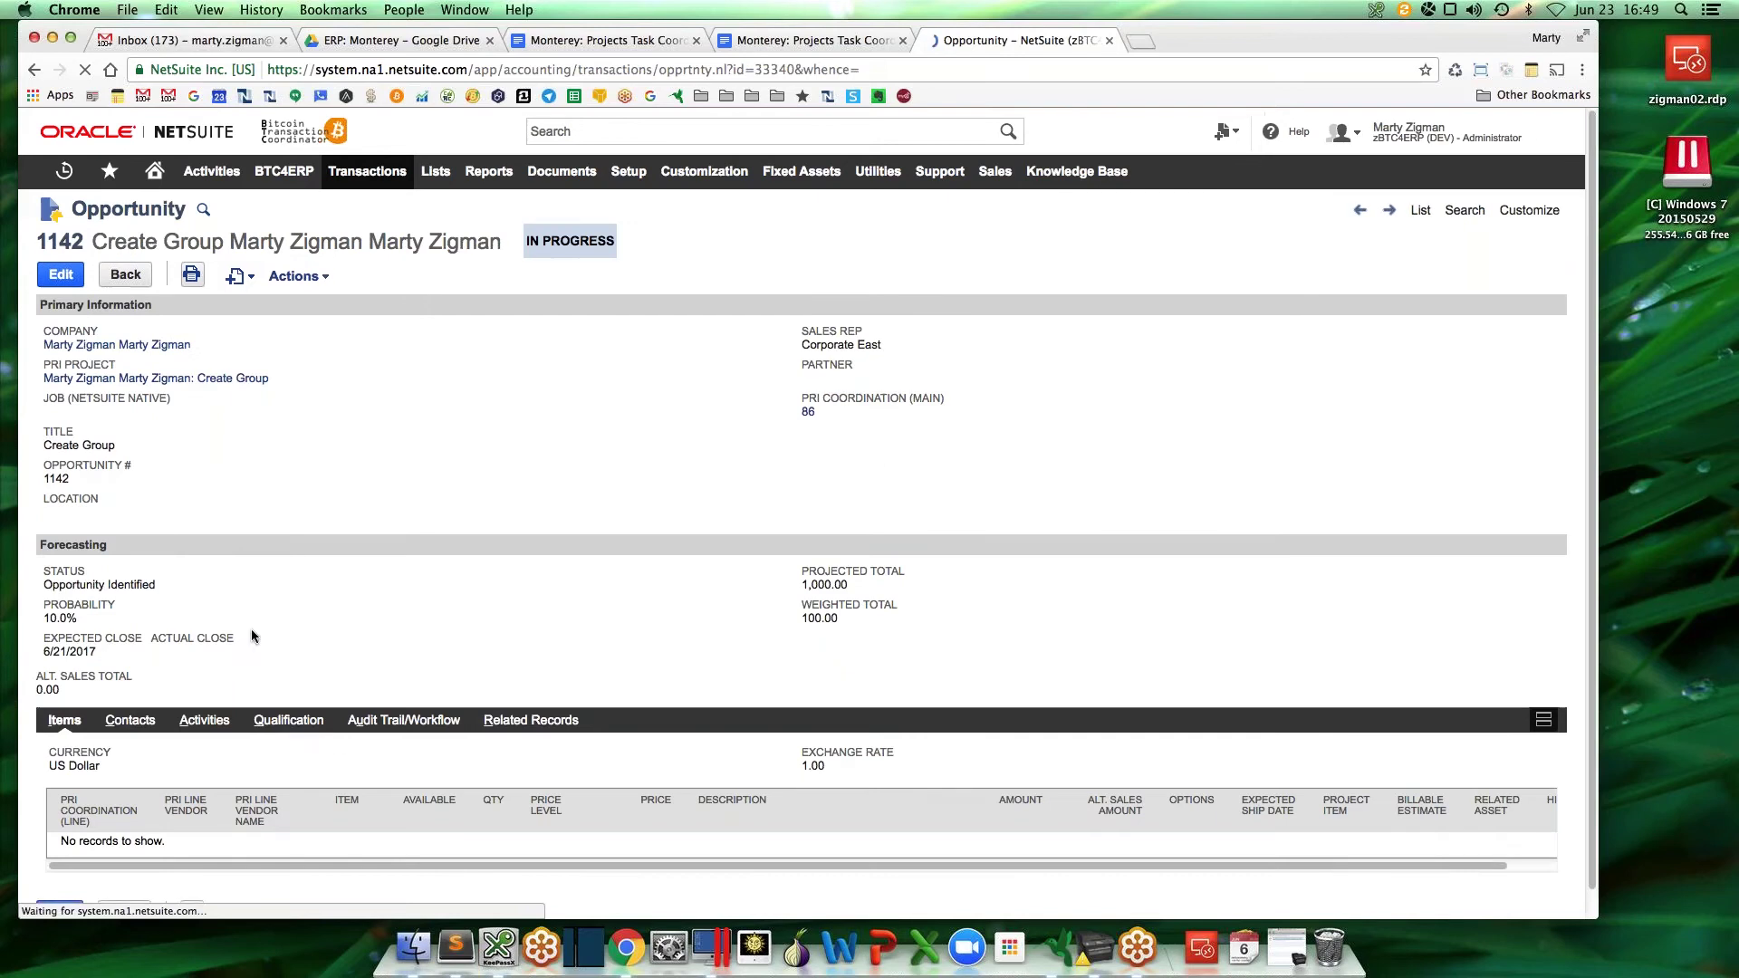
click(291, 722)
scroll(270, 670, down, 2)
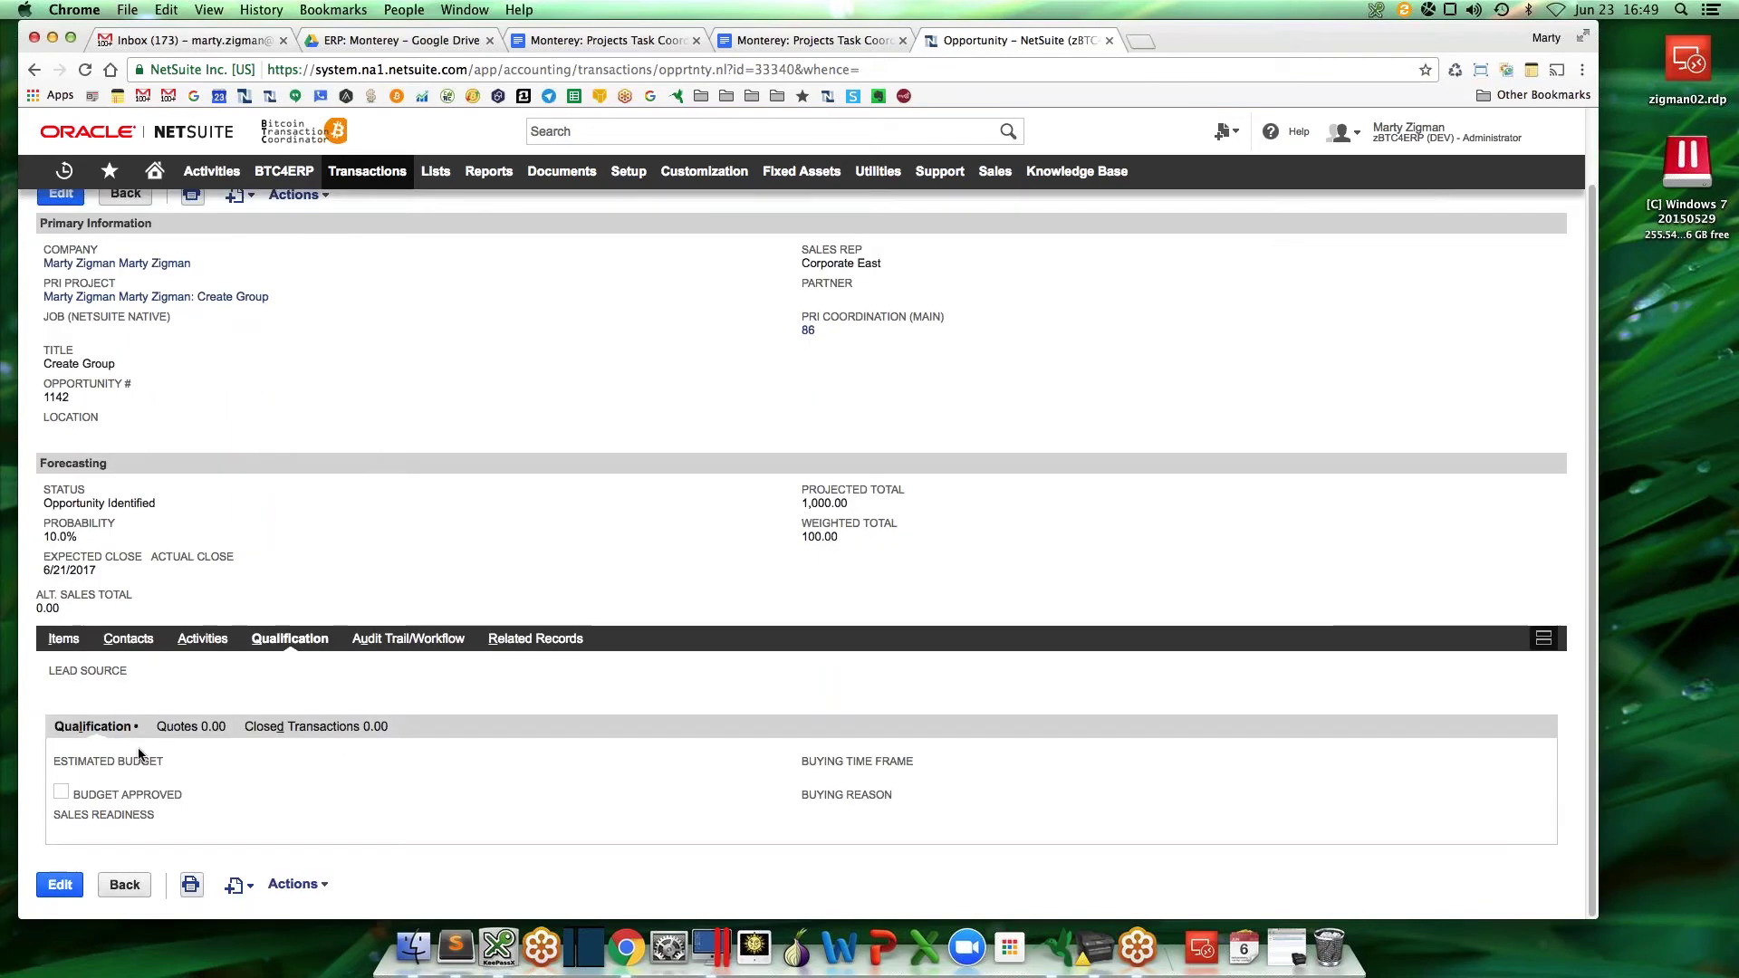
click(181, 742)
click(93, 782)
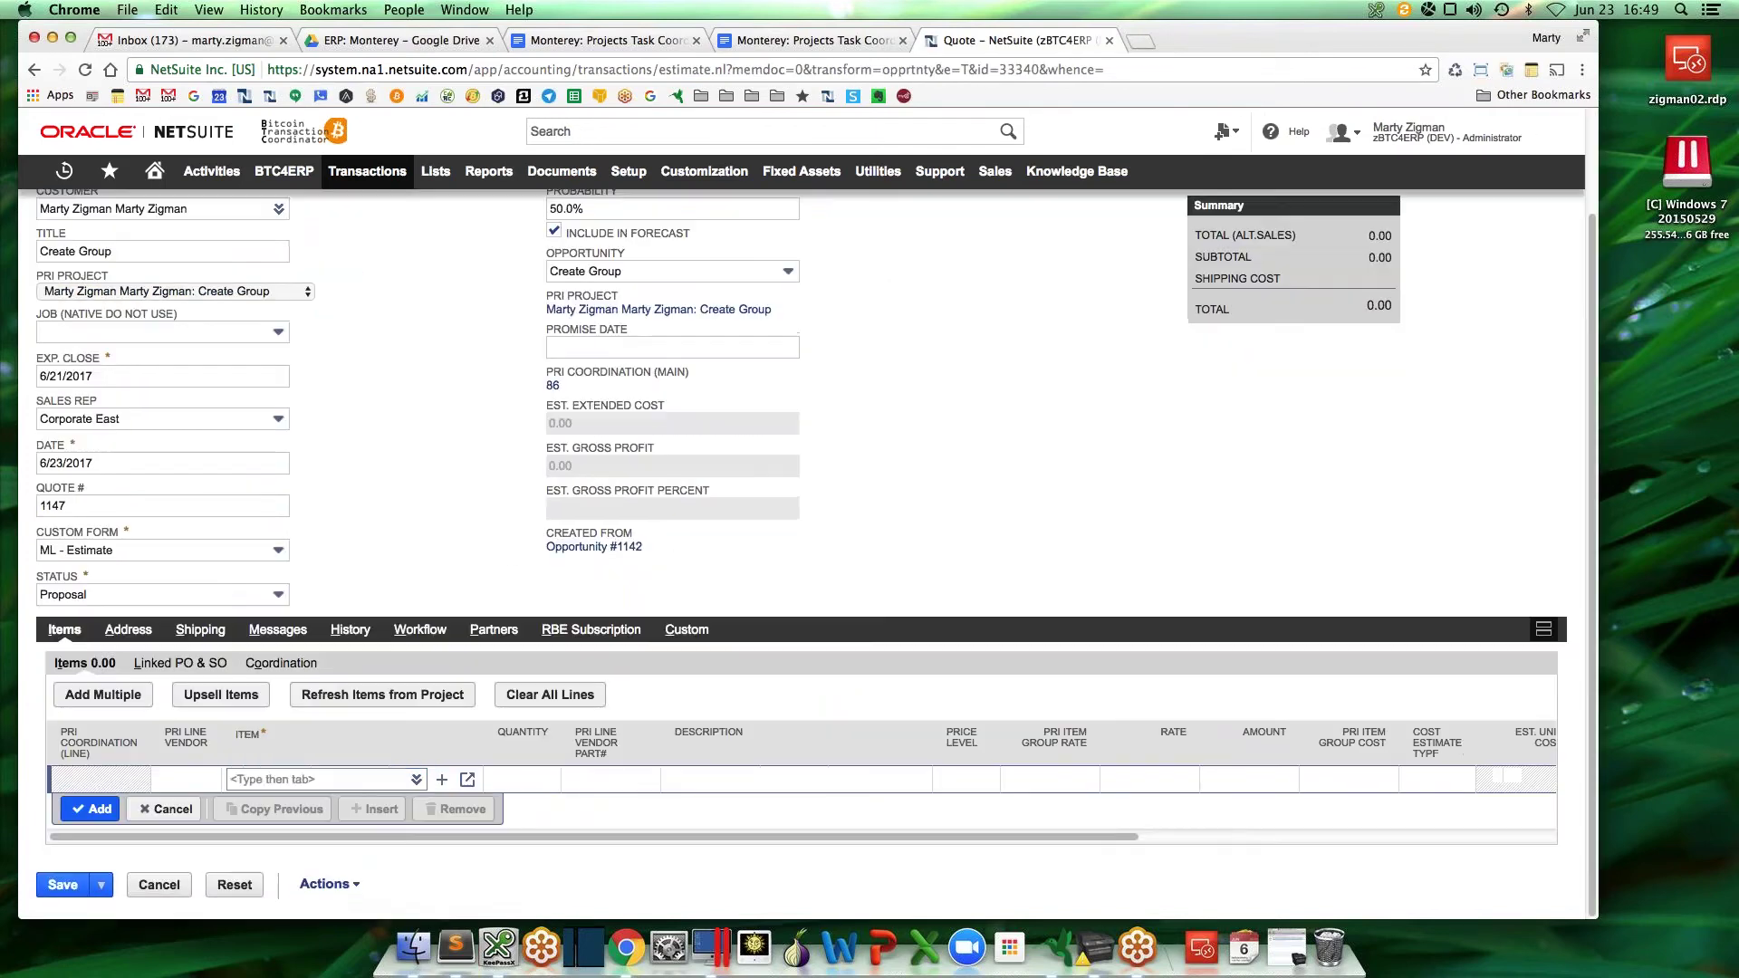
text(a35)
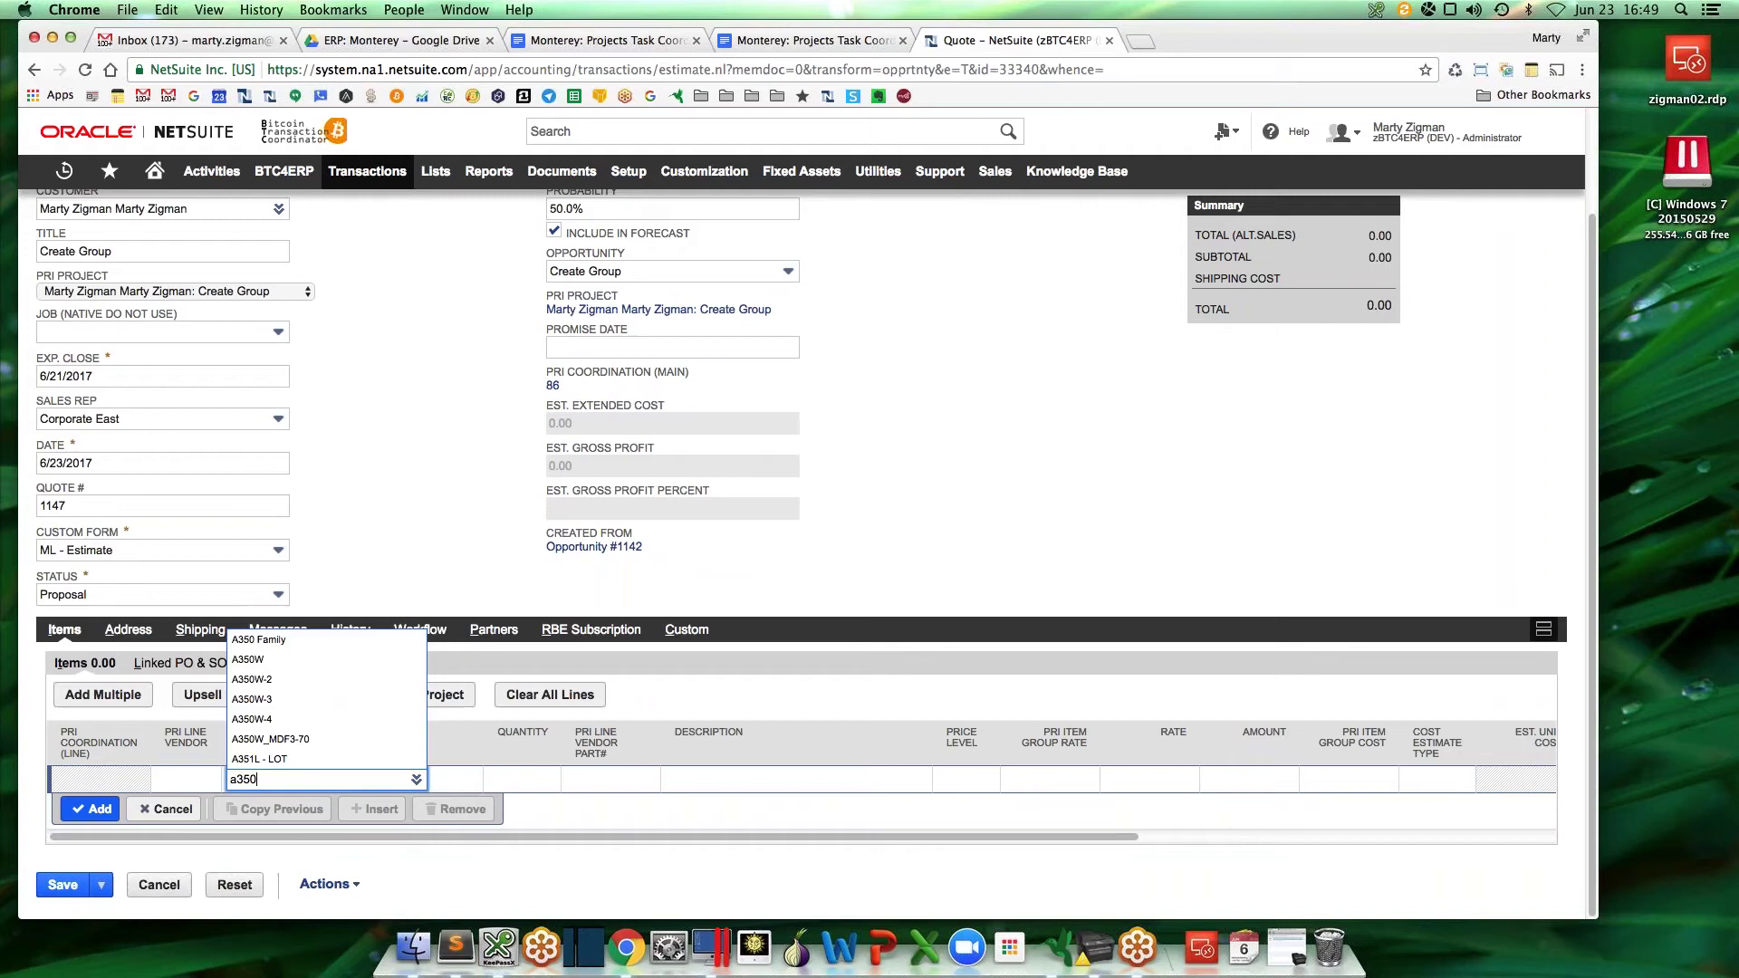
text(0)
key(Up)
key(Up)
key(Up)
key(Tab)
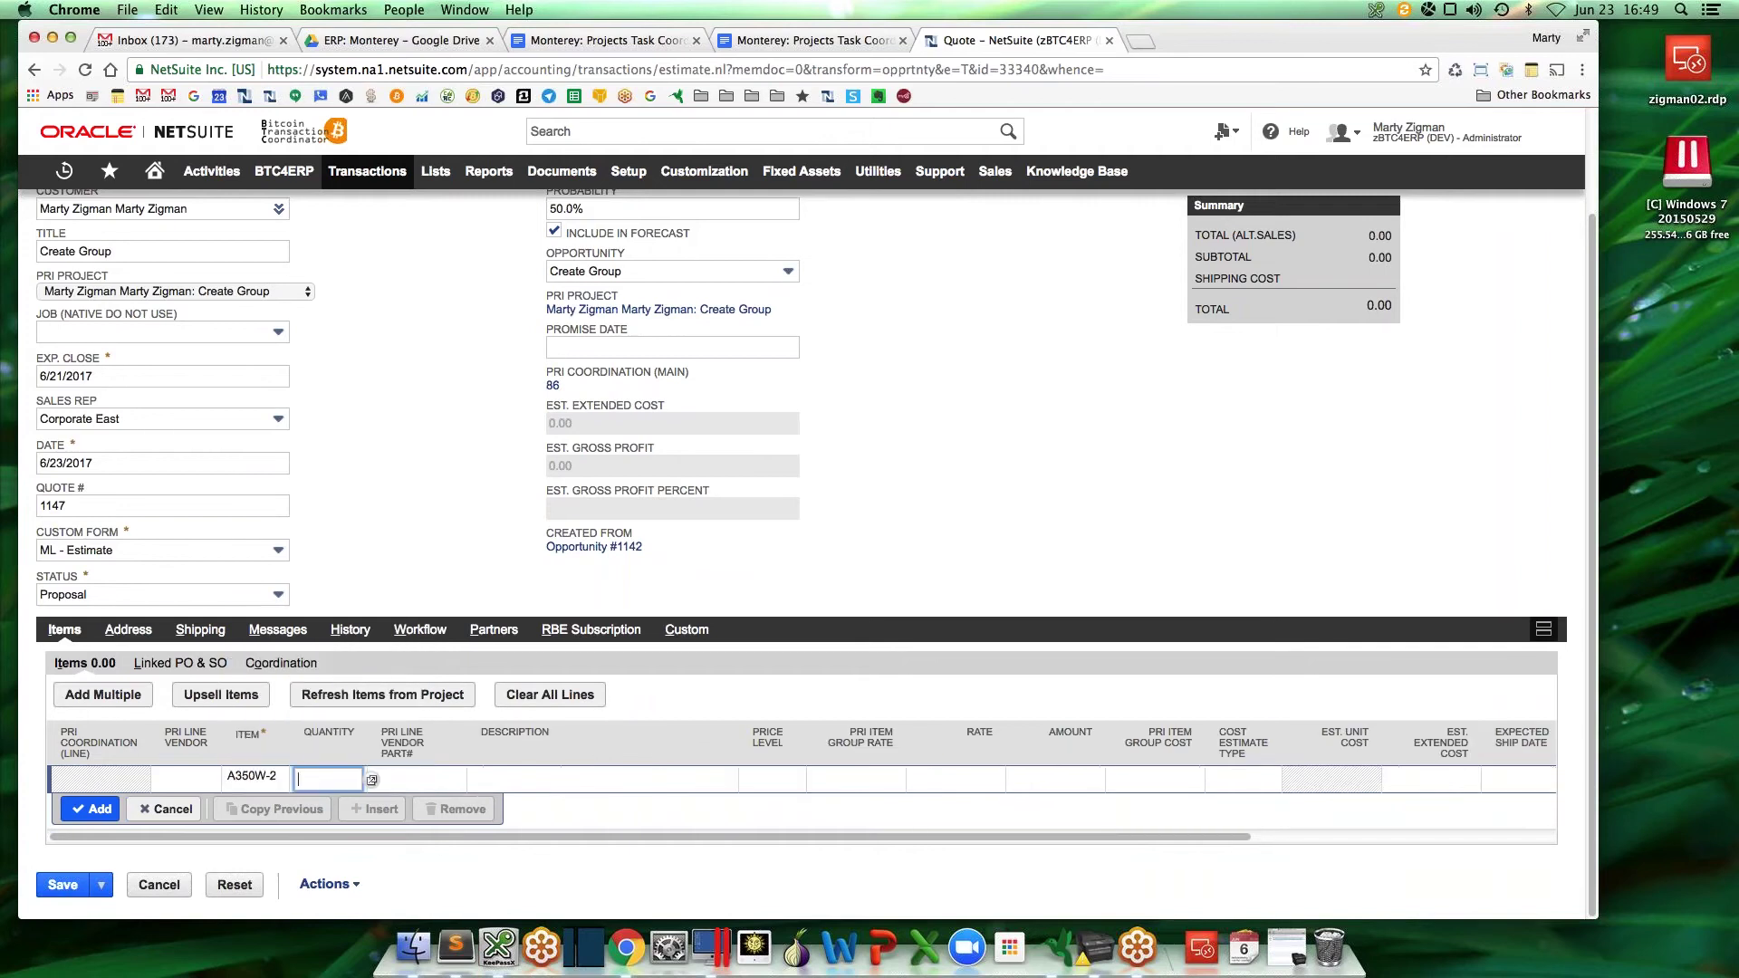
text(12)
key(Return)
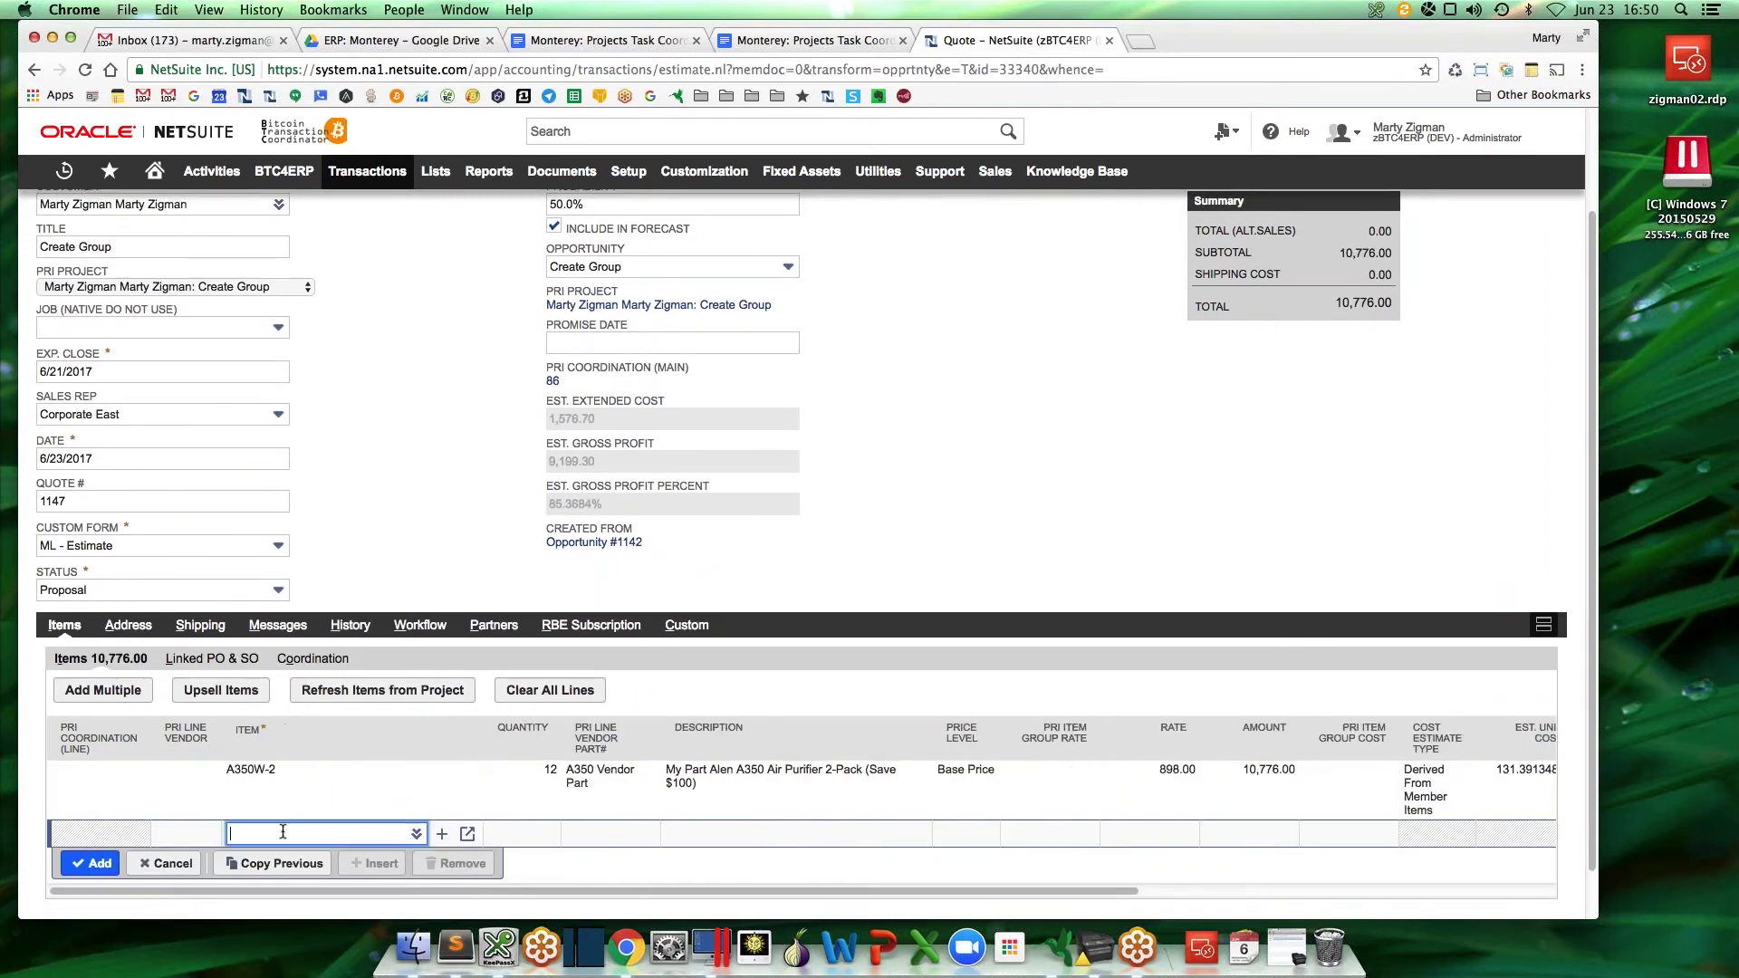
text(a)
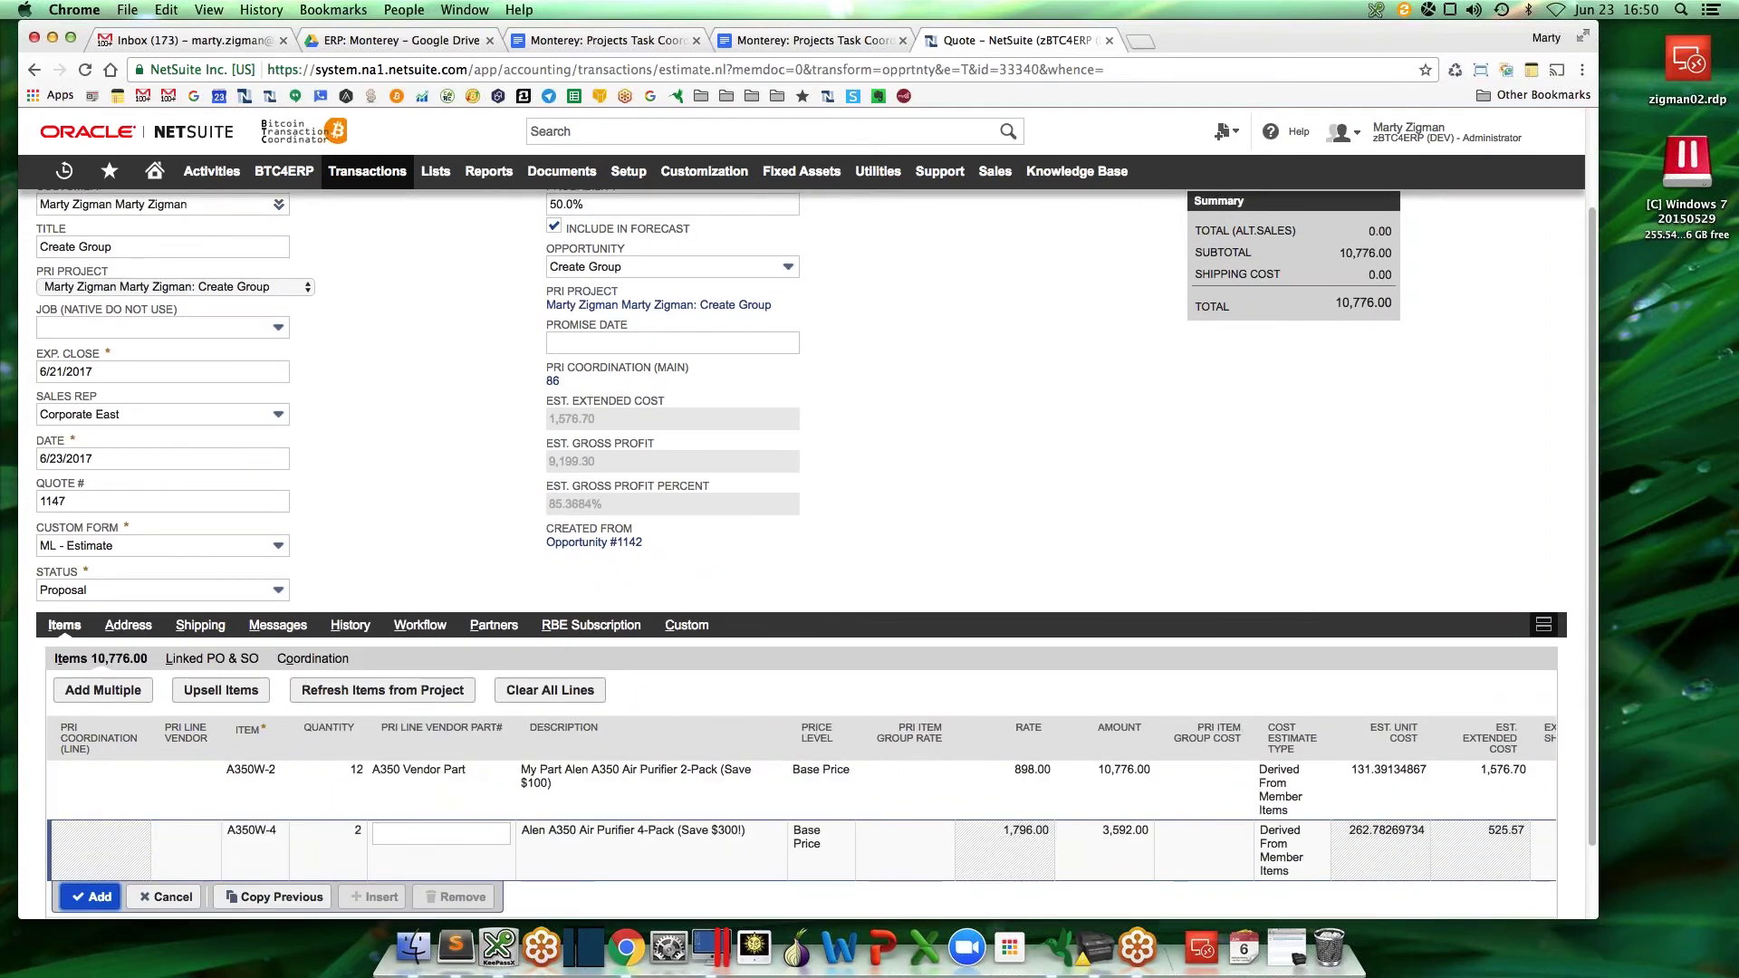
key(Return)
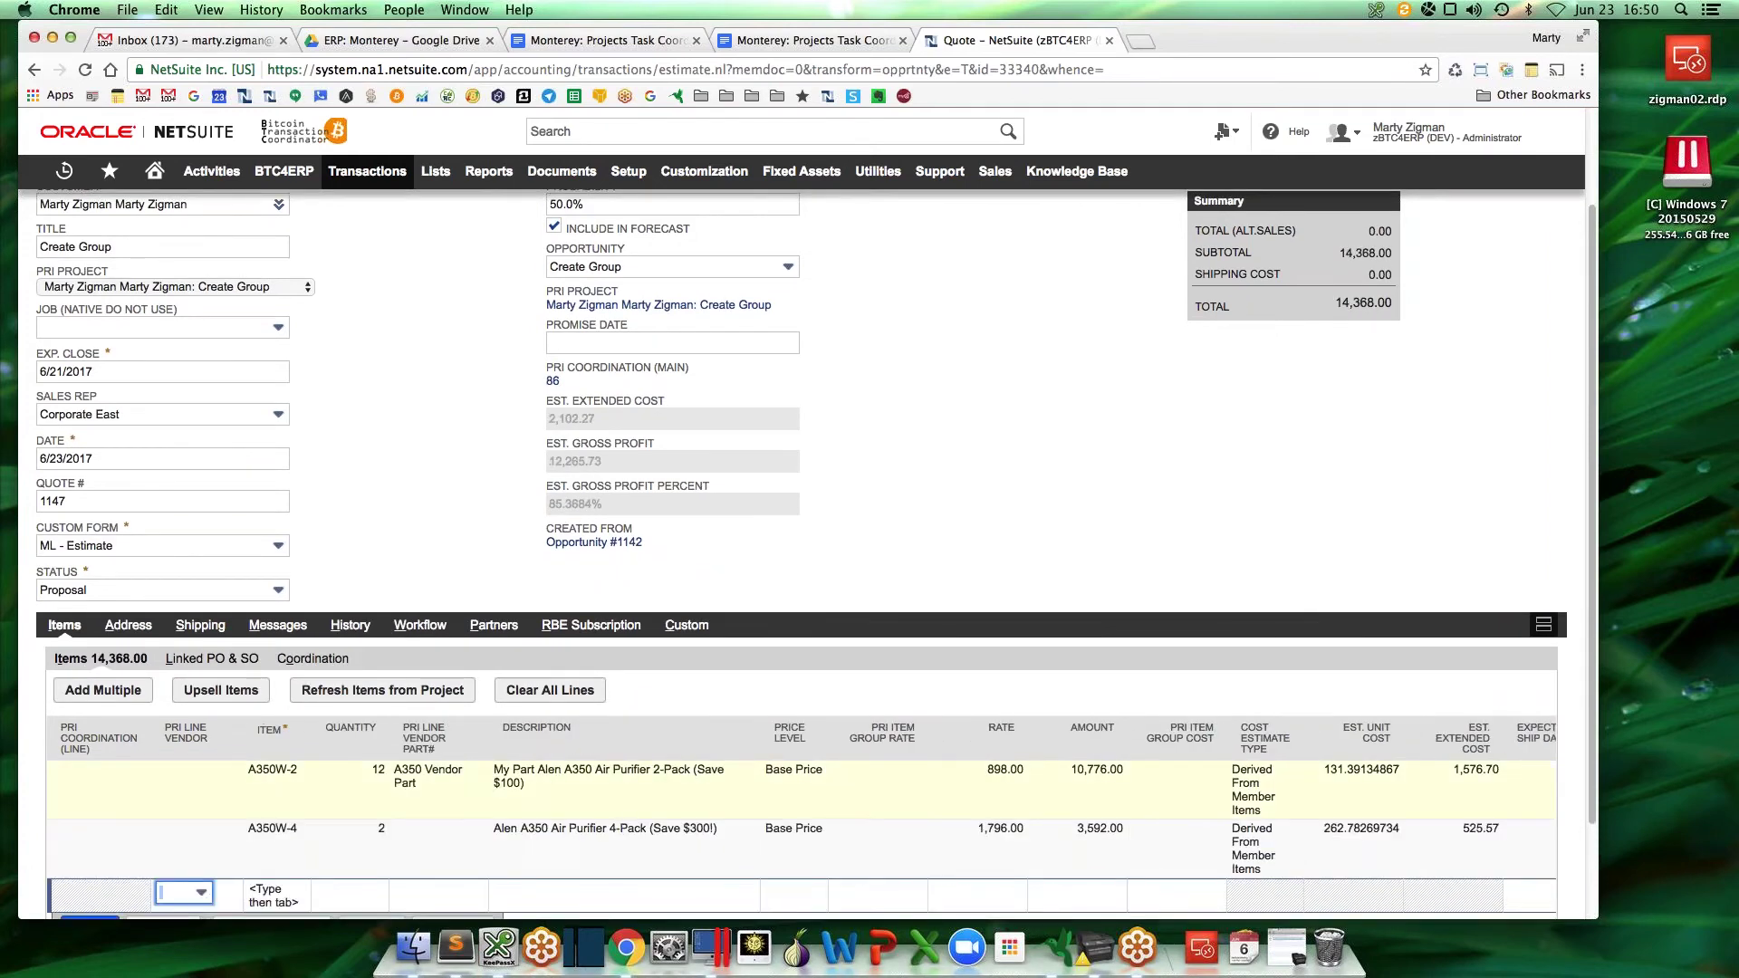
scroll(299, 444, up, 3)
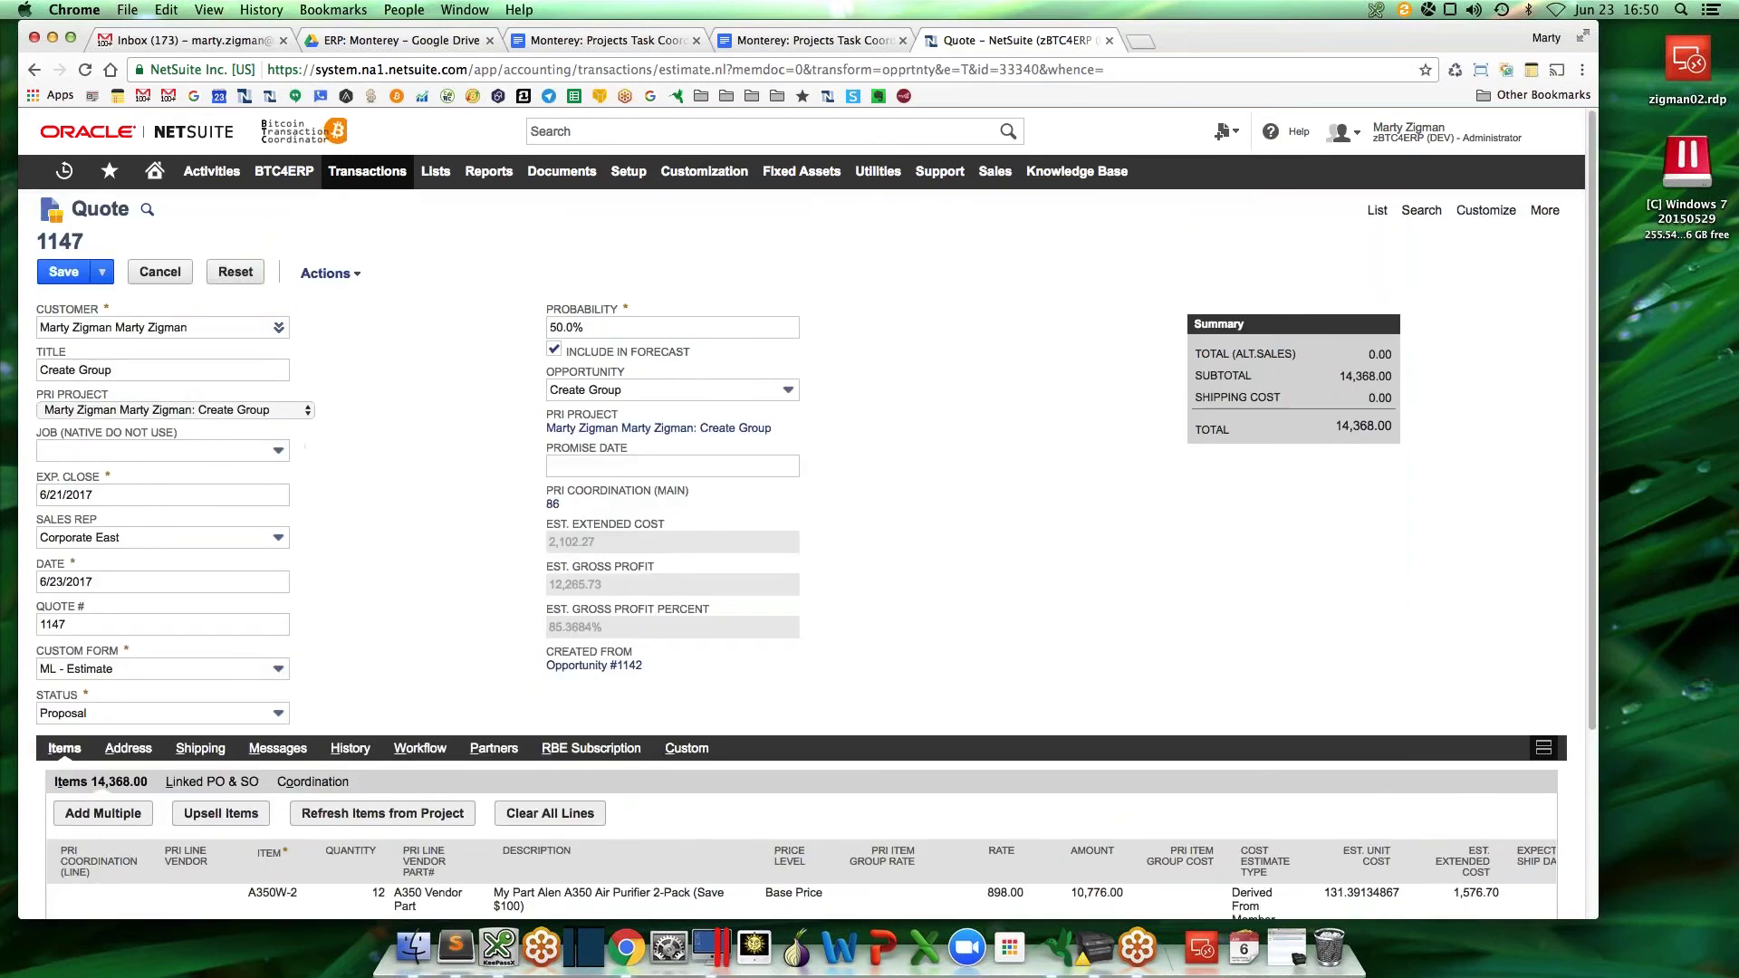
click(63, 271)
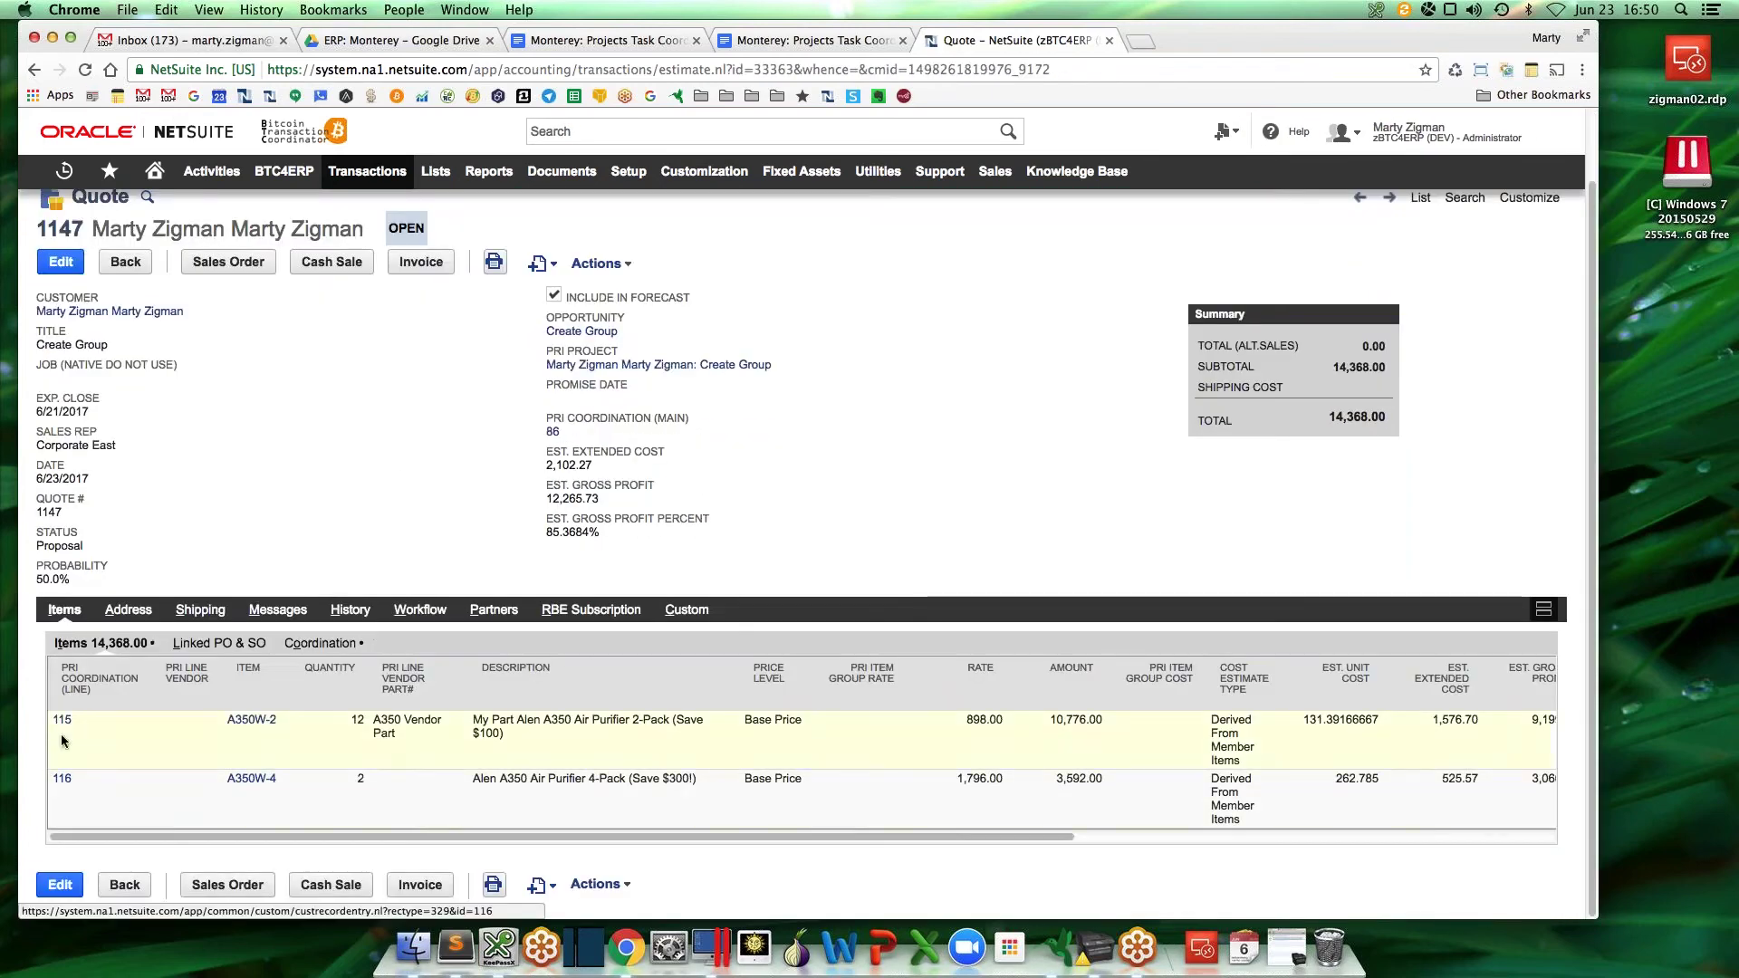
mouse_move(555, 434)
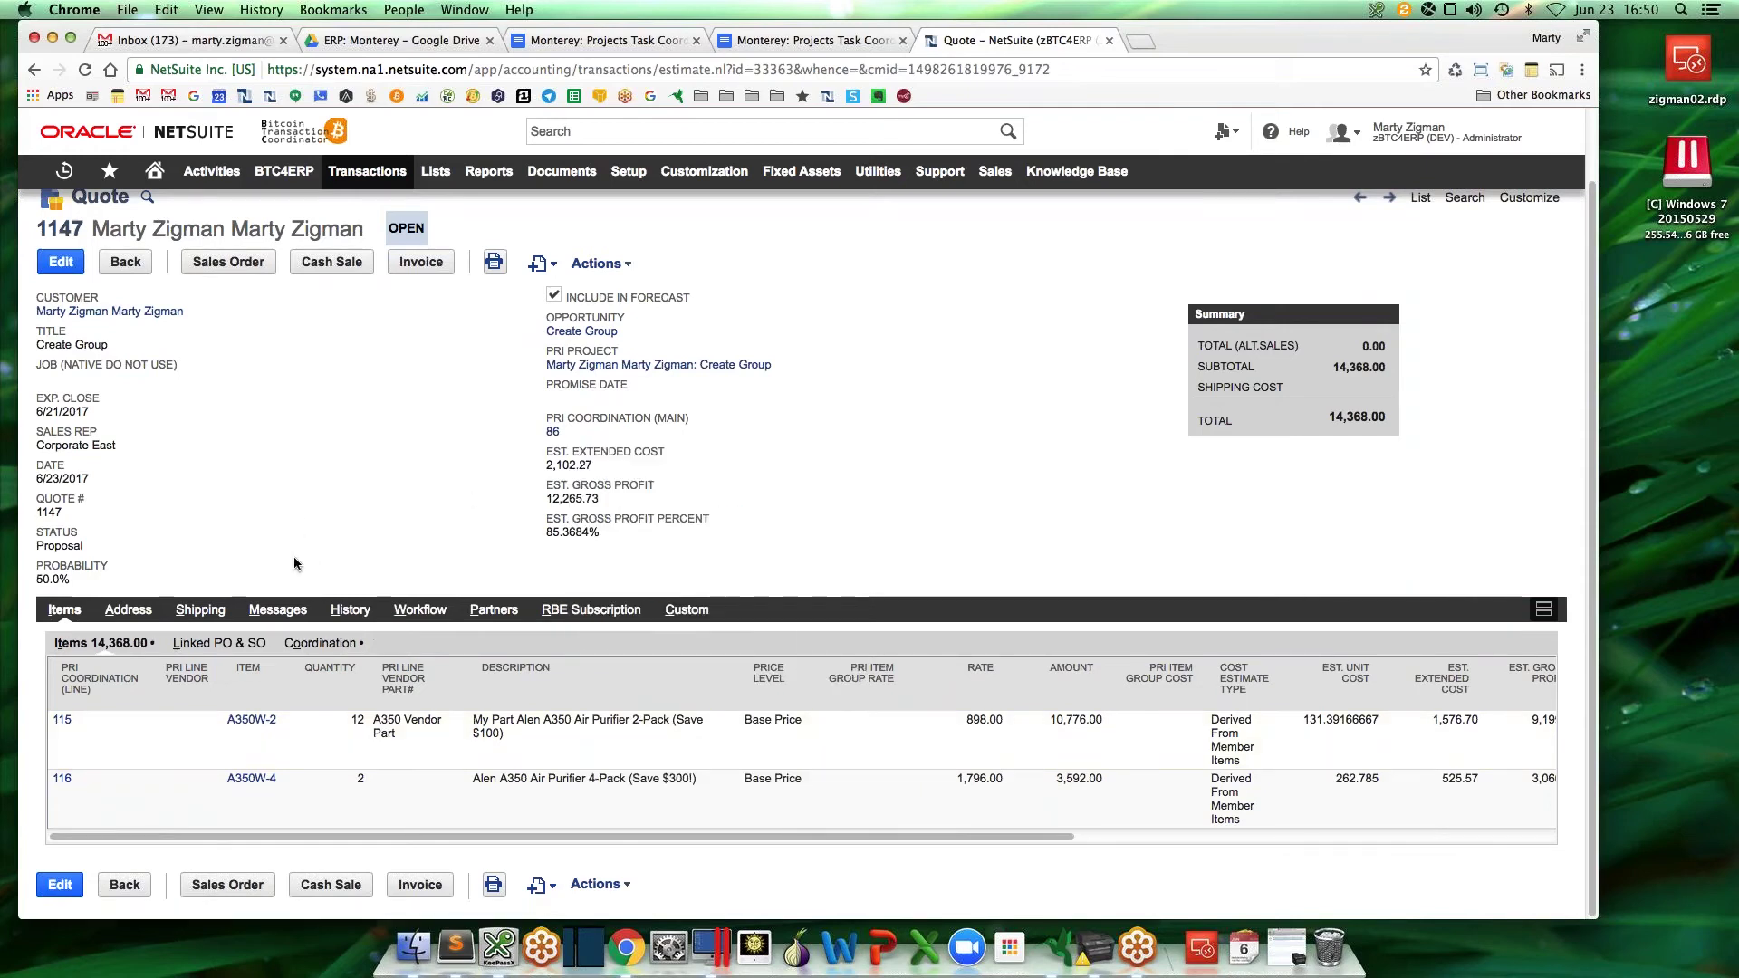
Create sales order 5532580 from quote 1147 with an added A350W-3 line, then open coordination 86
click(228, 262)
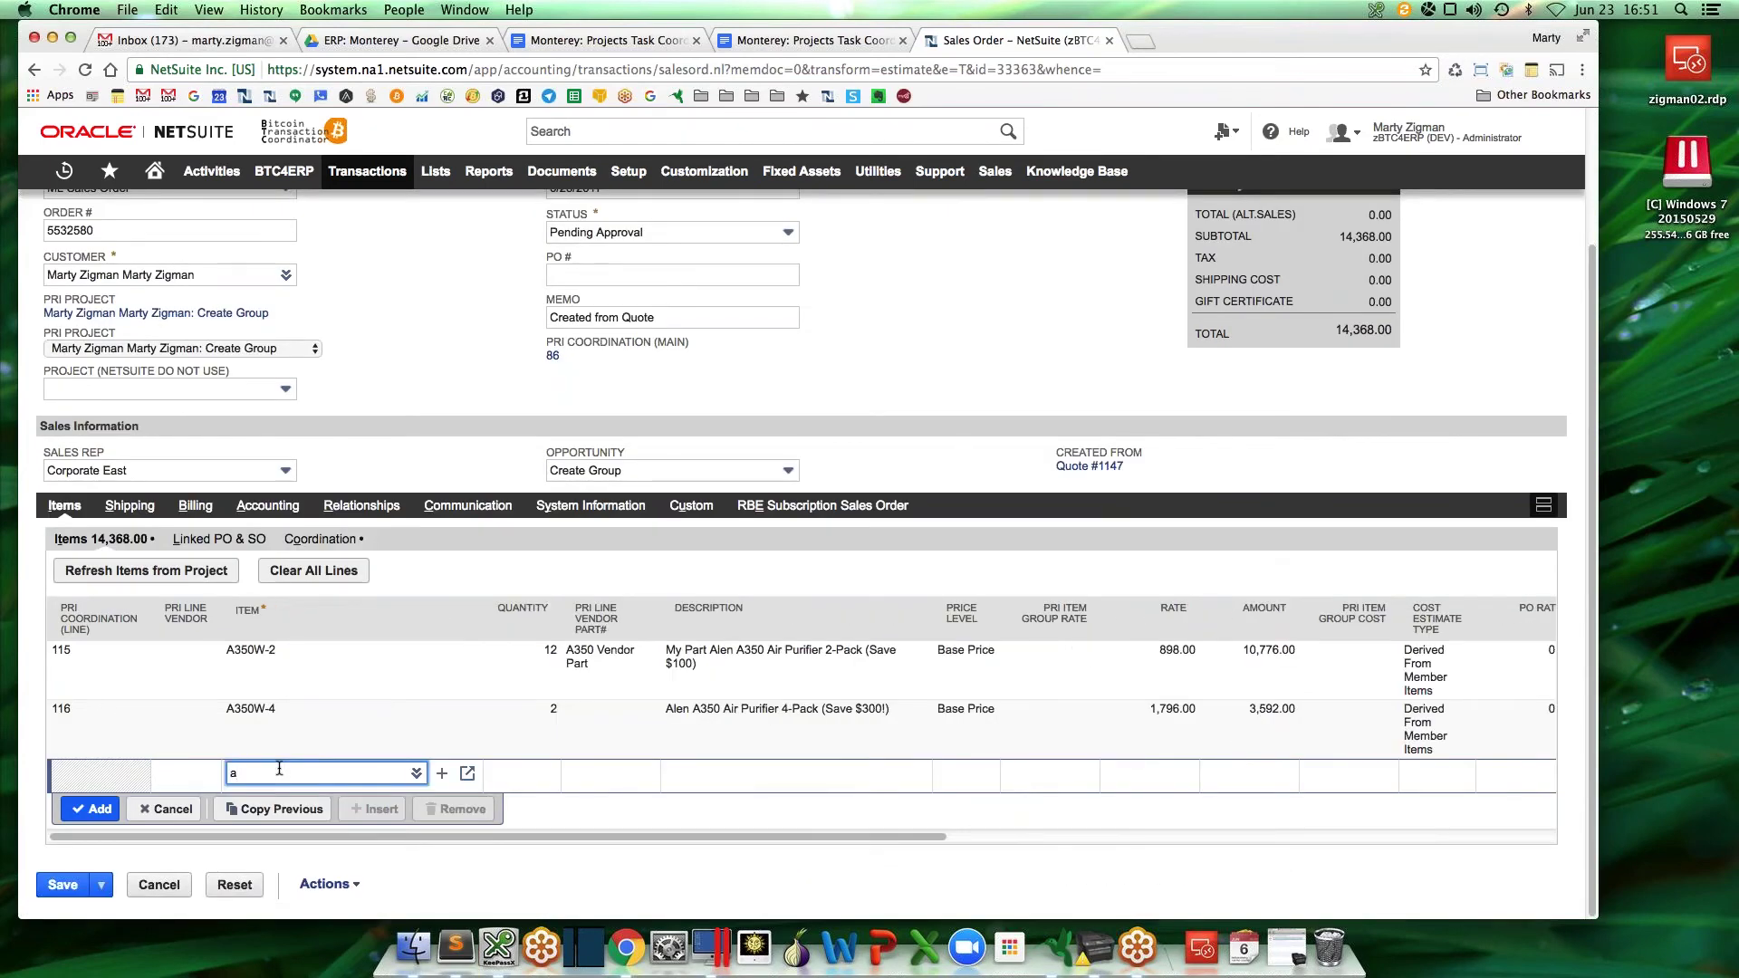
text(350)
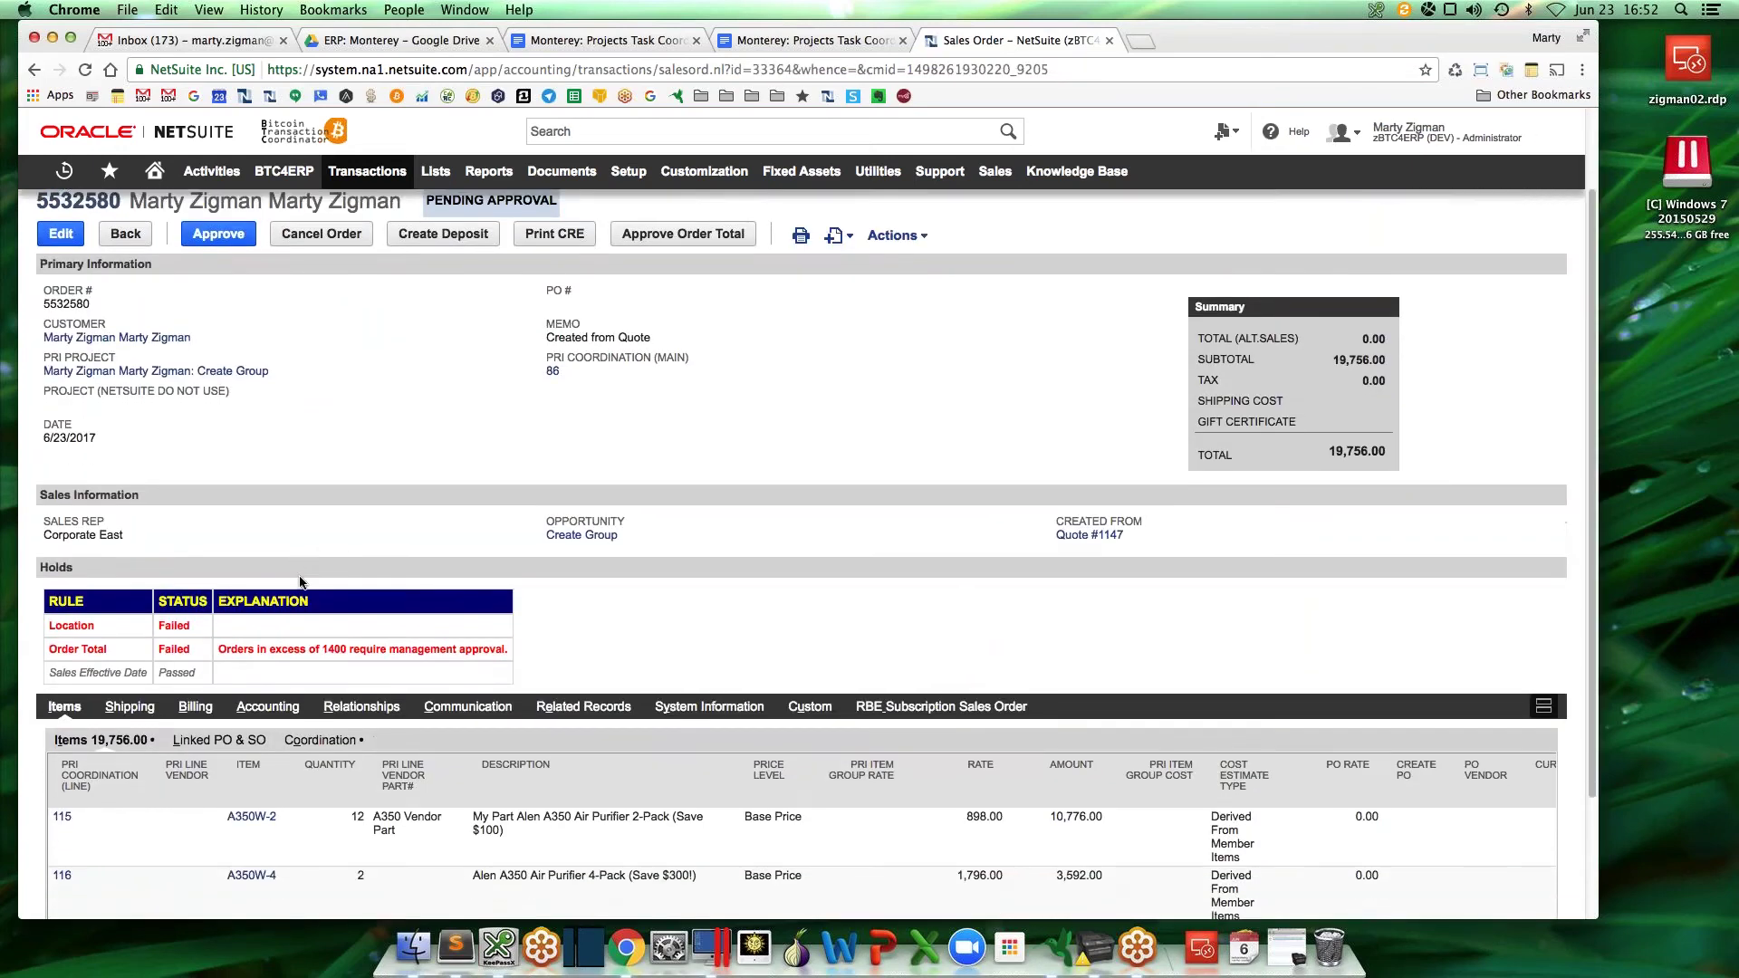
scroll(300, 581, down, 3)
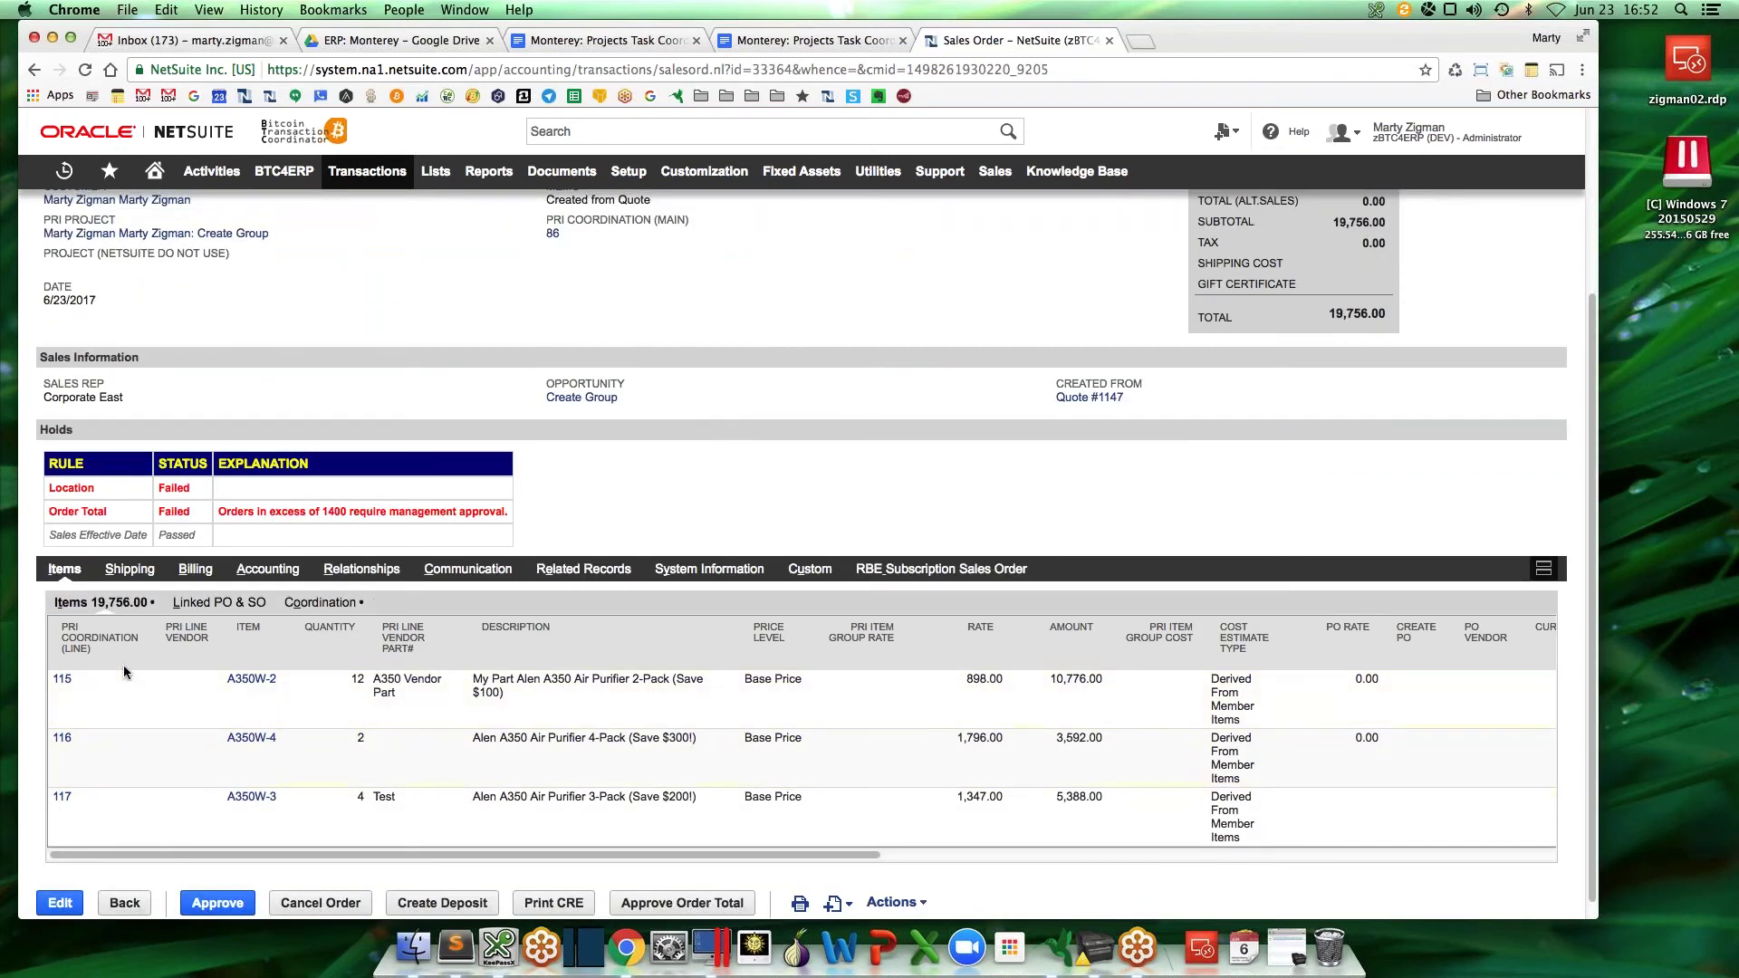
scroll(173, 598, up, 1)
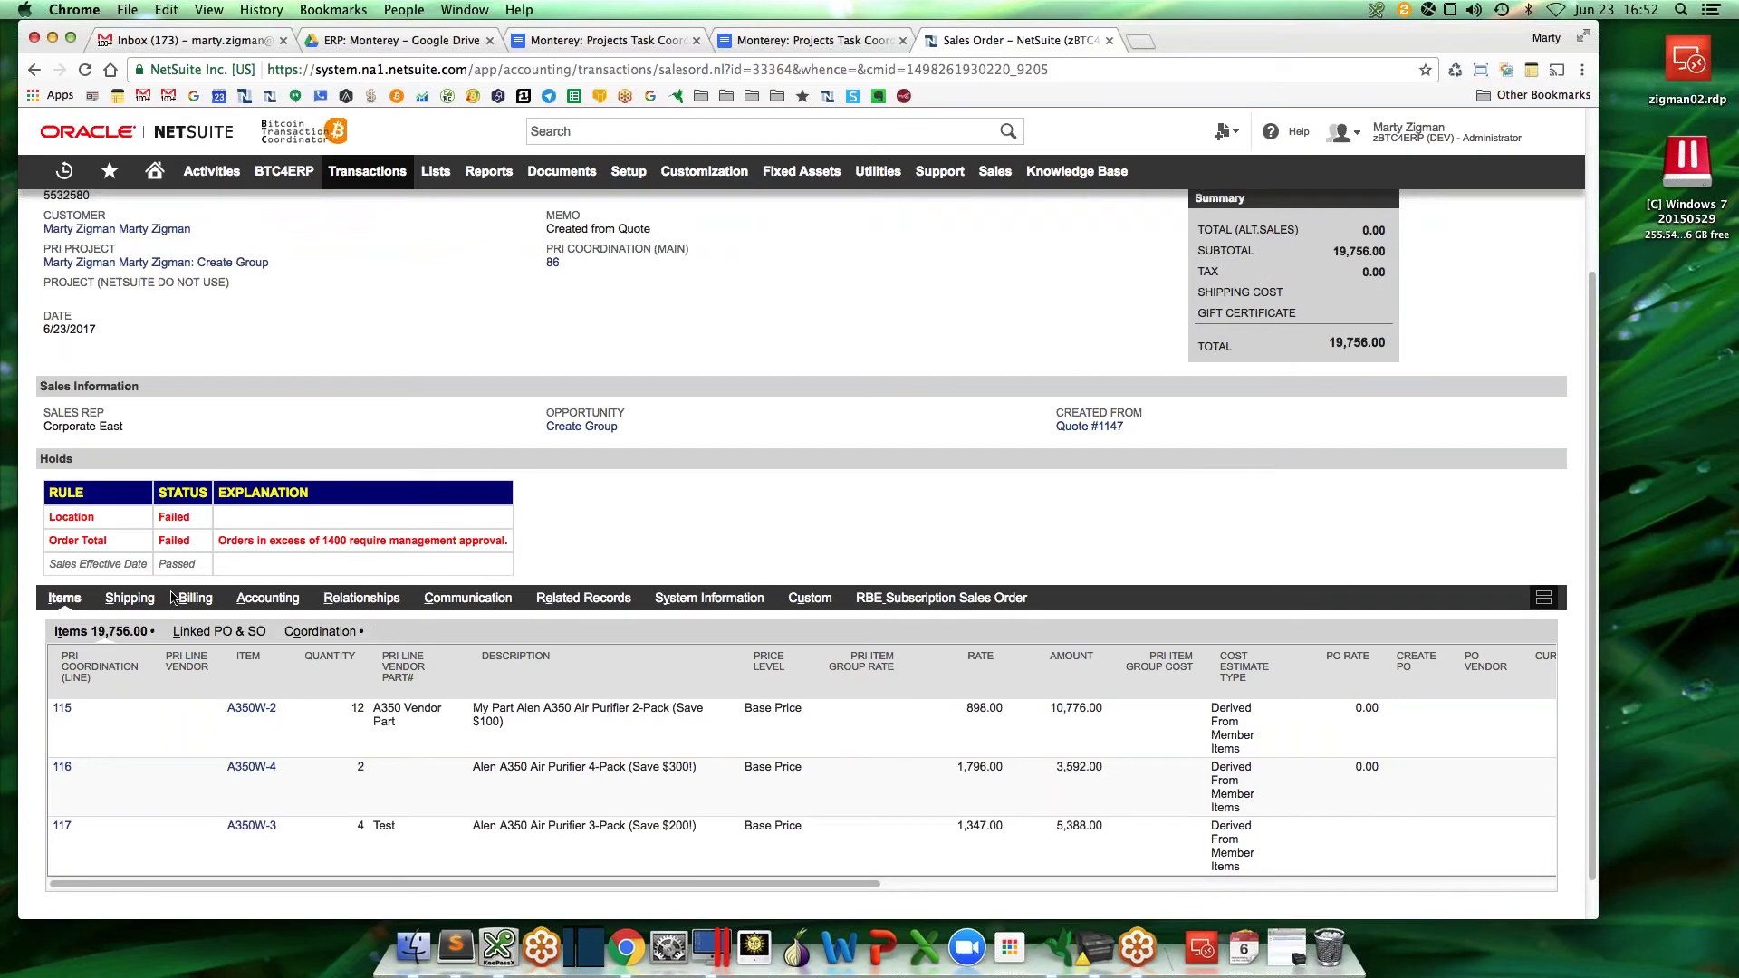
scroll(174, 598, up, 3)
click(553, 397)
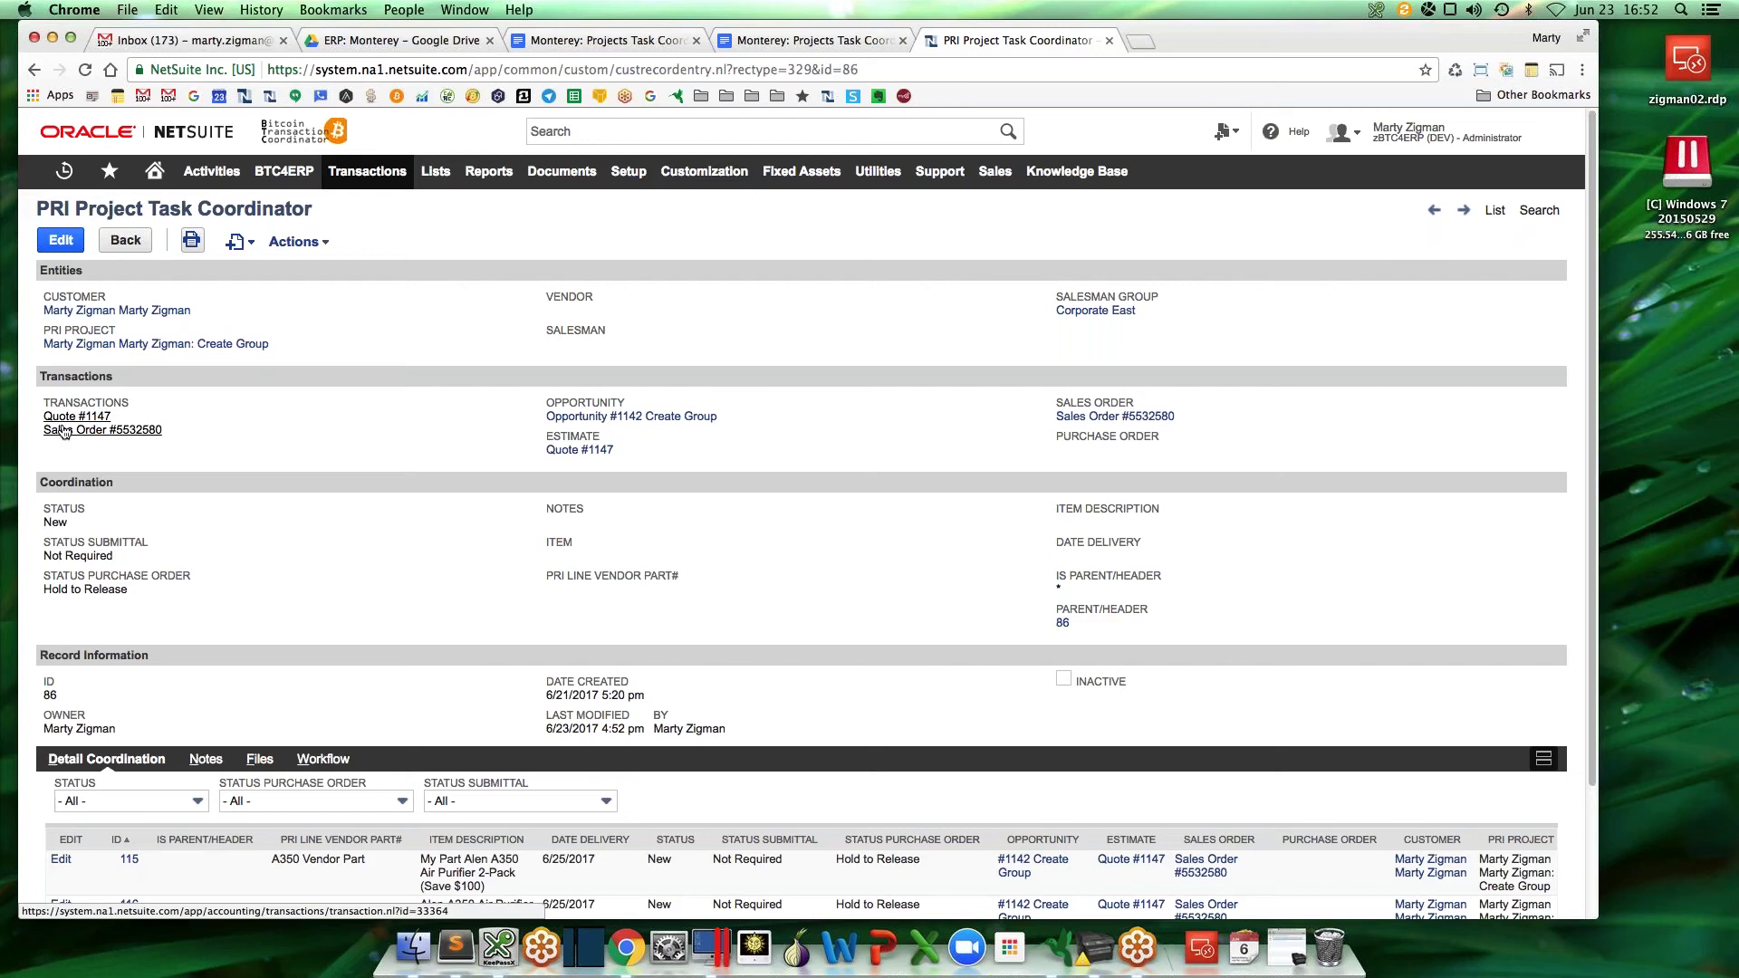
click(83, 403)
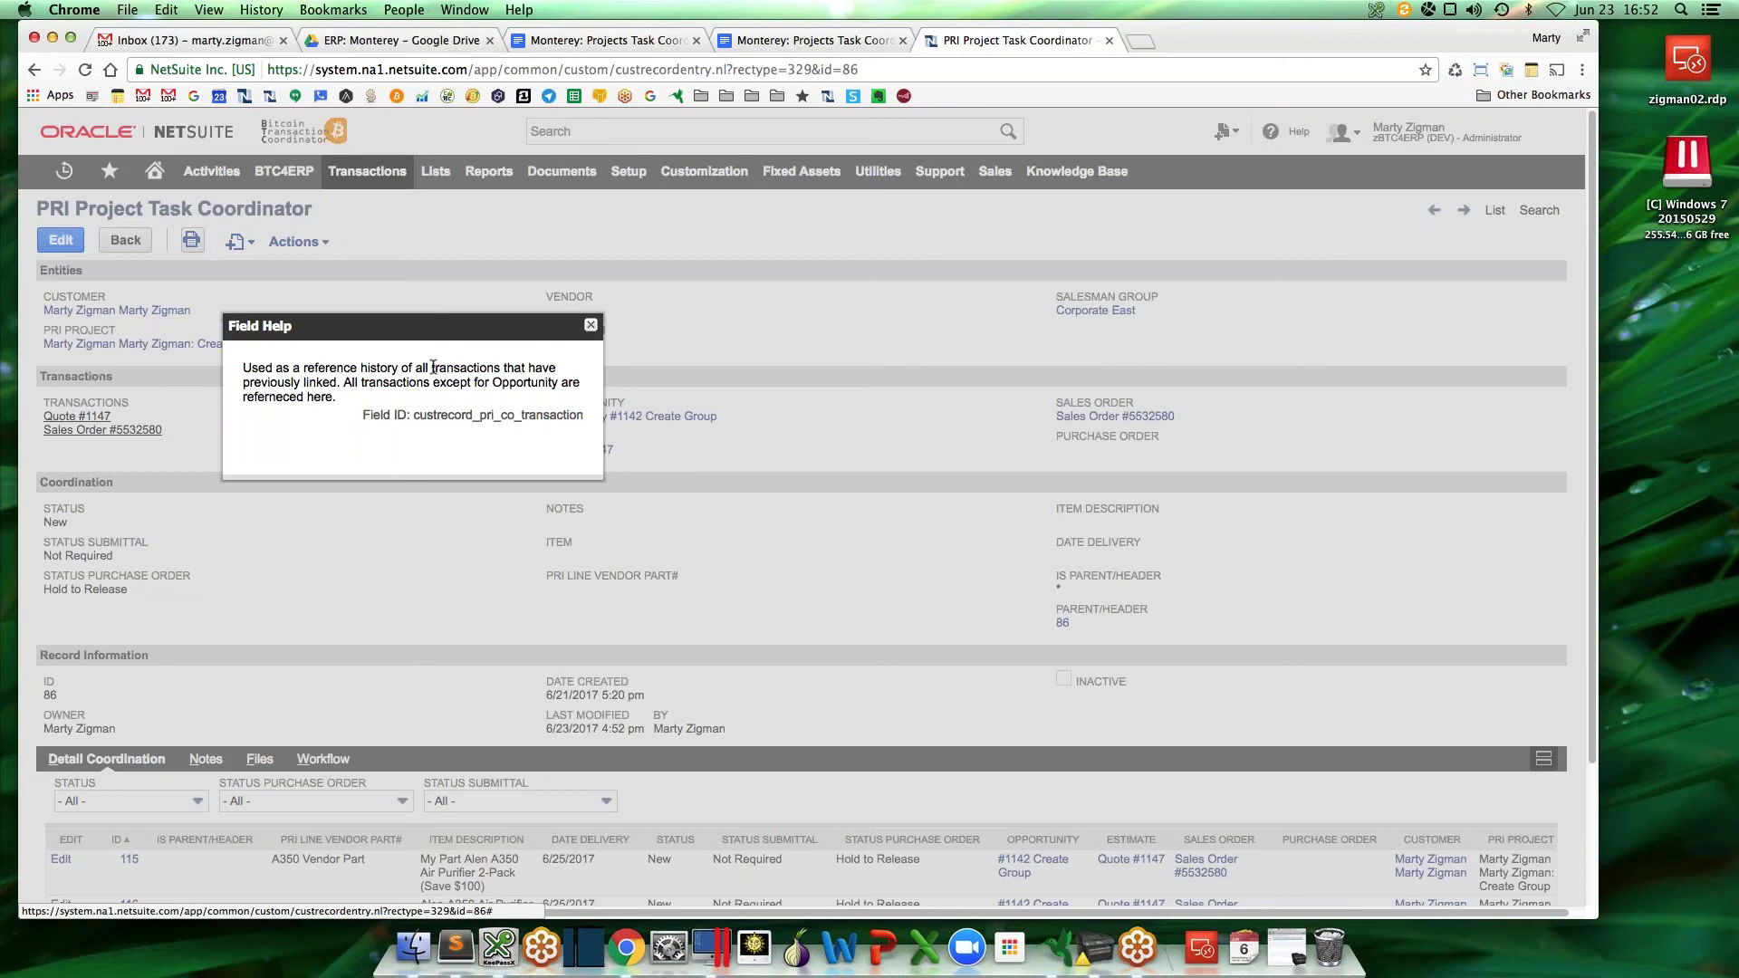
click(590, 326)
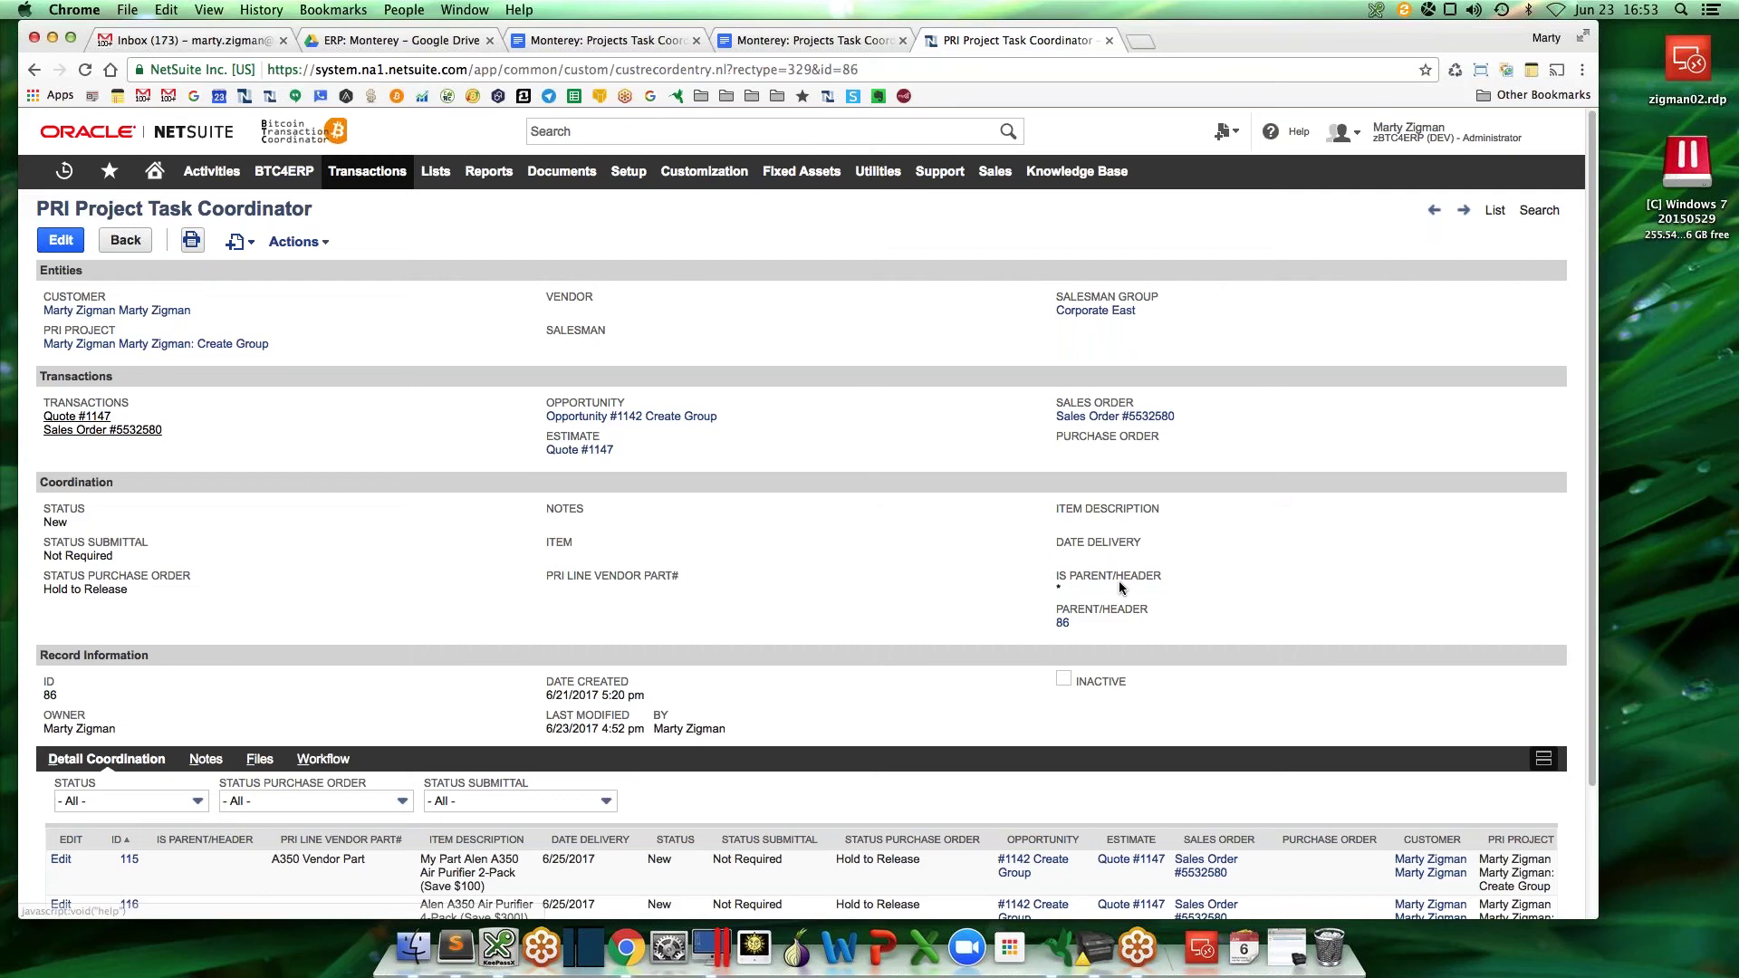
scroll(1032, 579, down, 1)
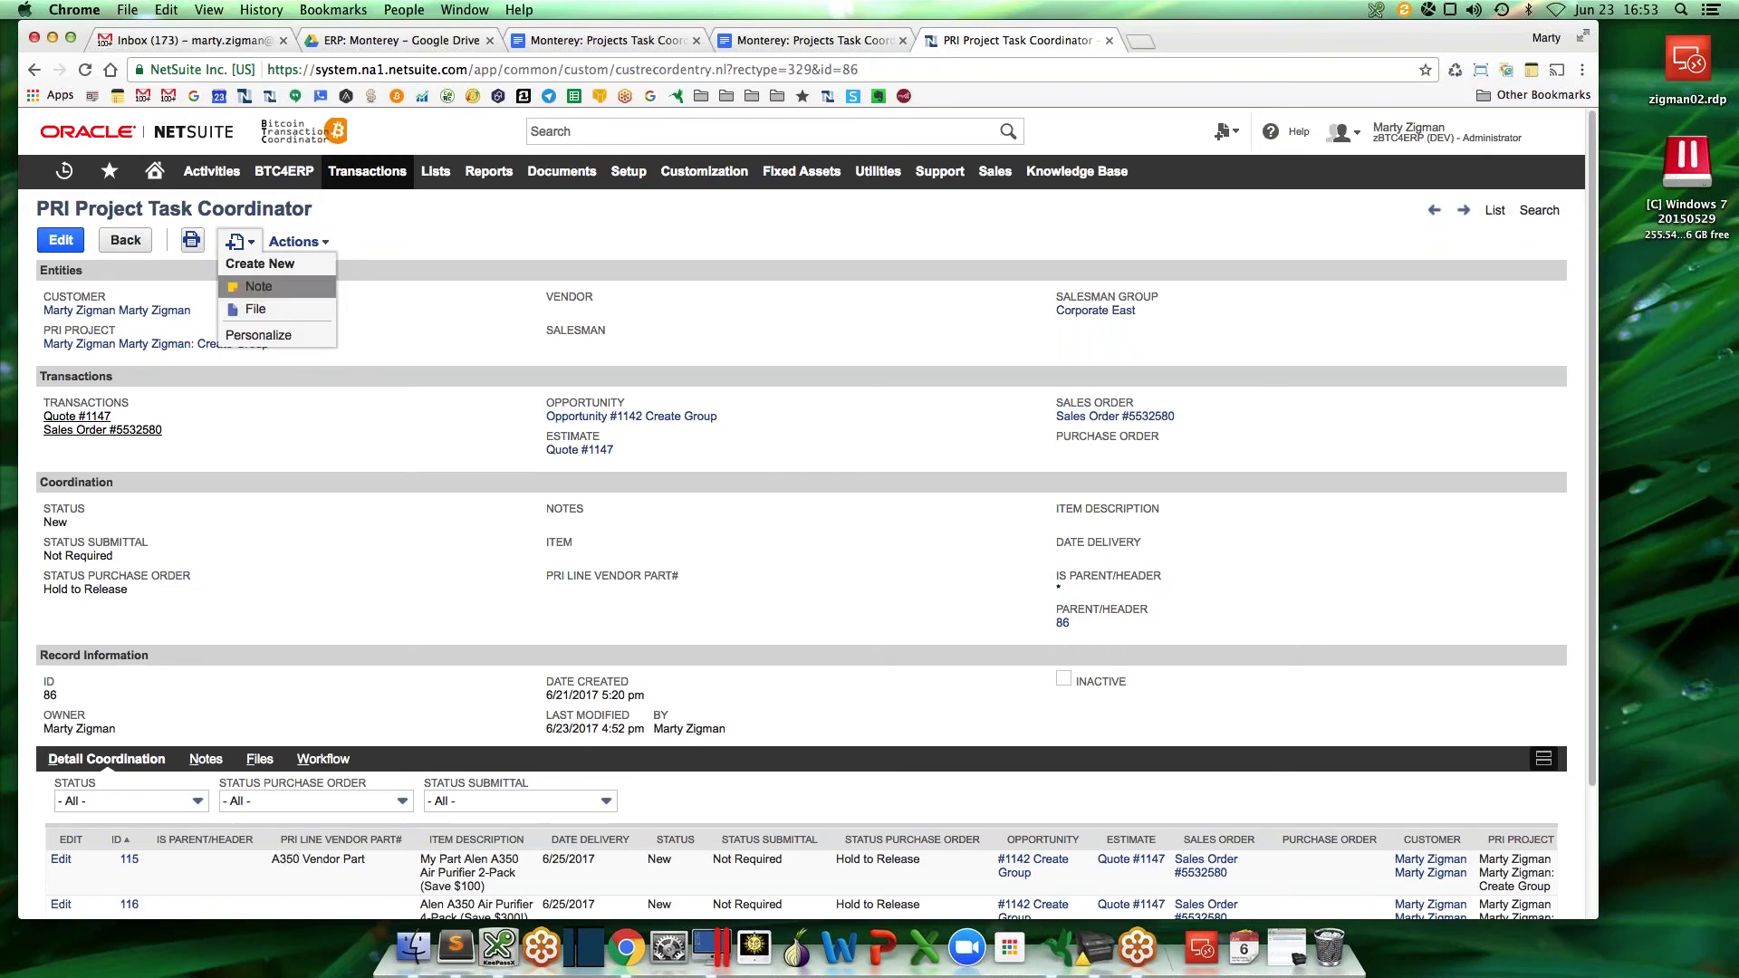
scroll(799, 482, down, 3)
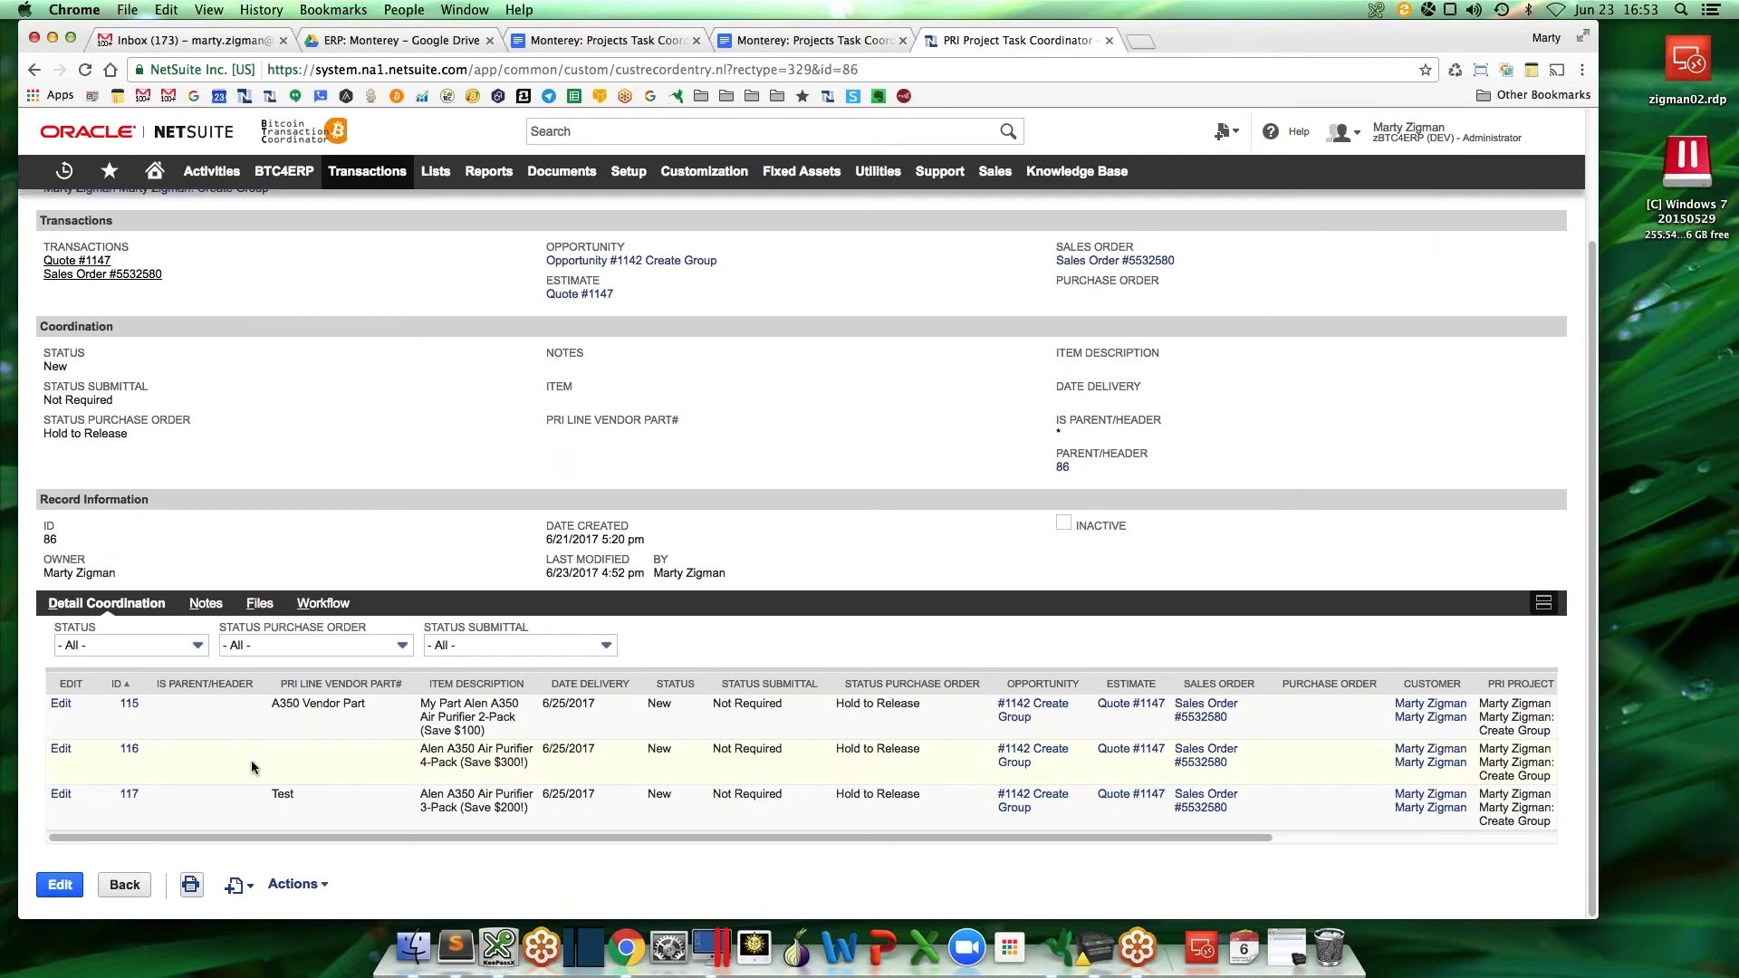
scroll(252, 766, up, 1)
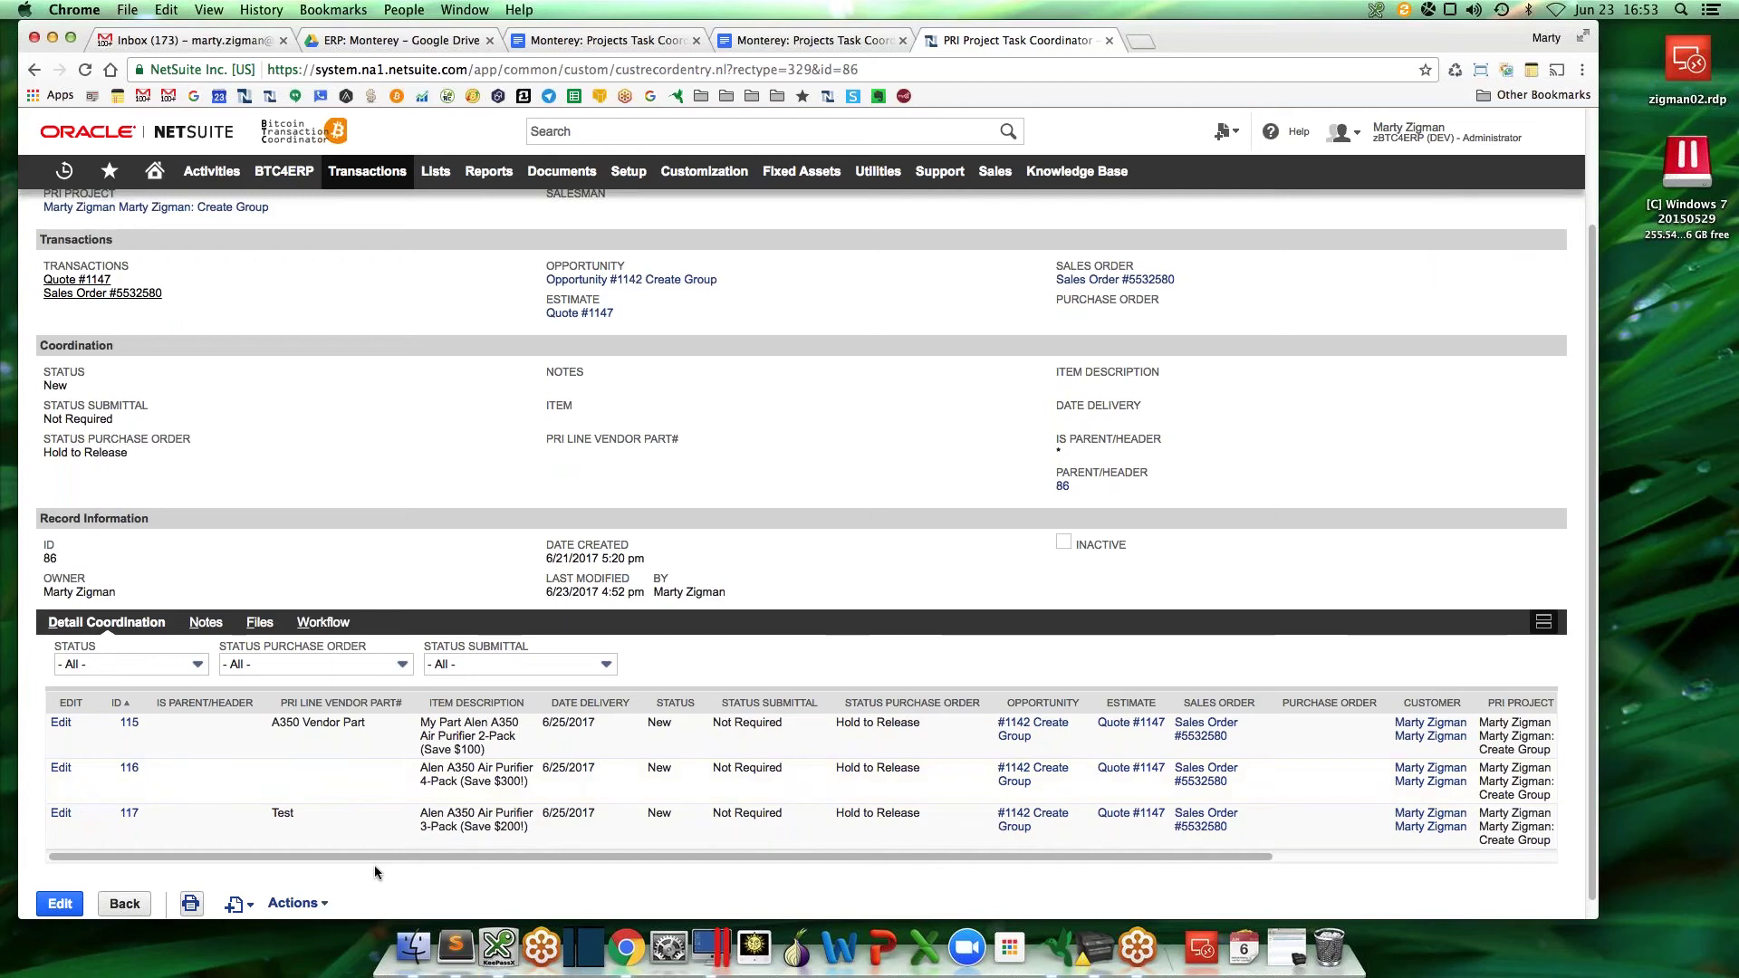
click(128, 725)
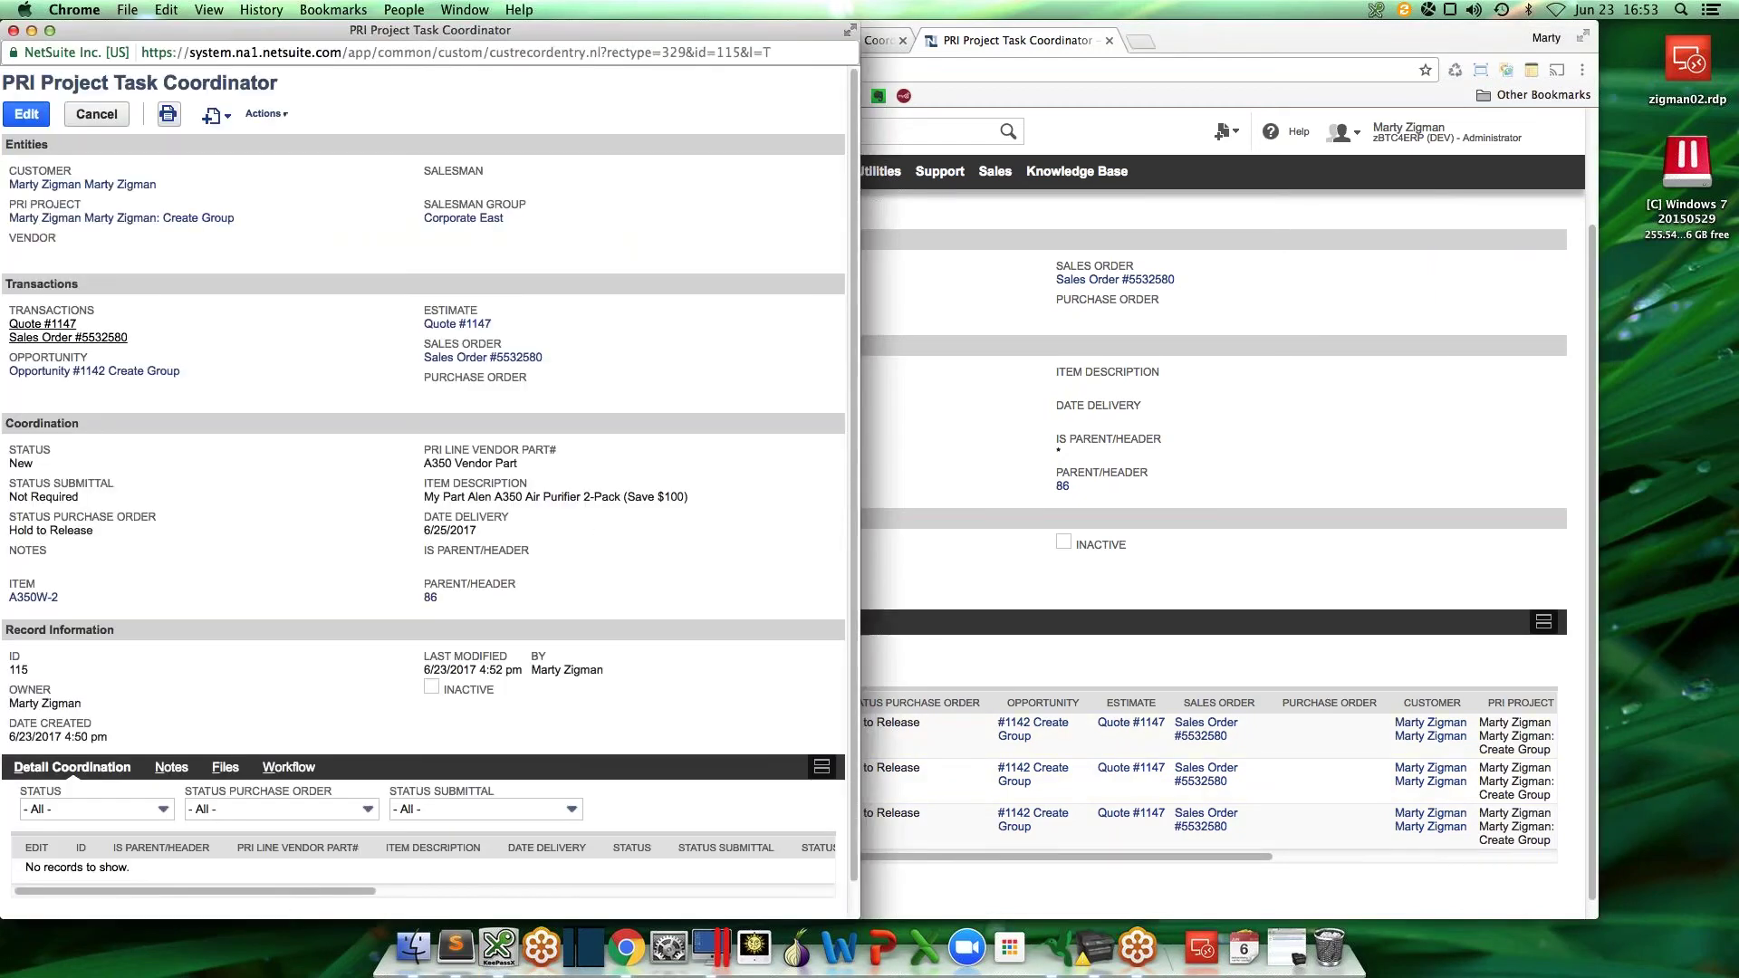
double_click(602, 30)
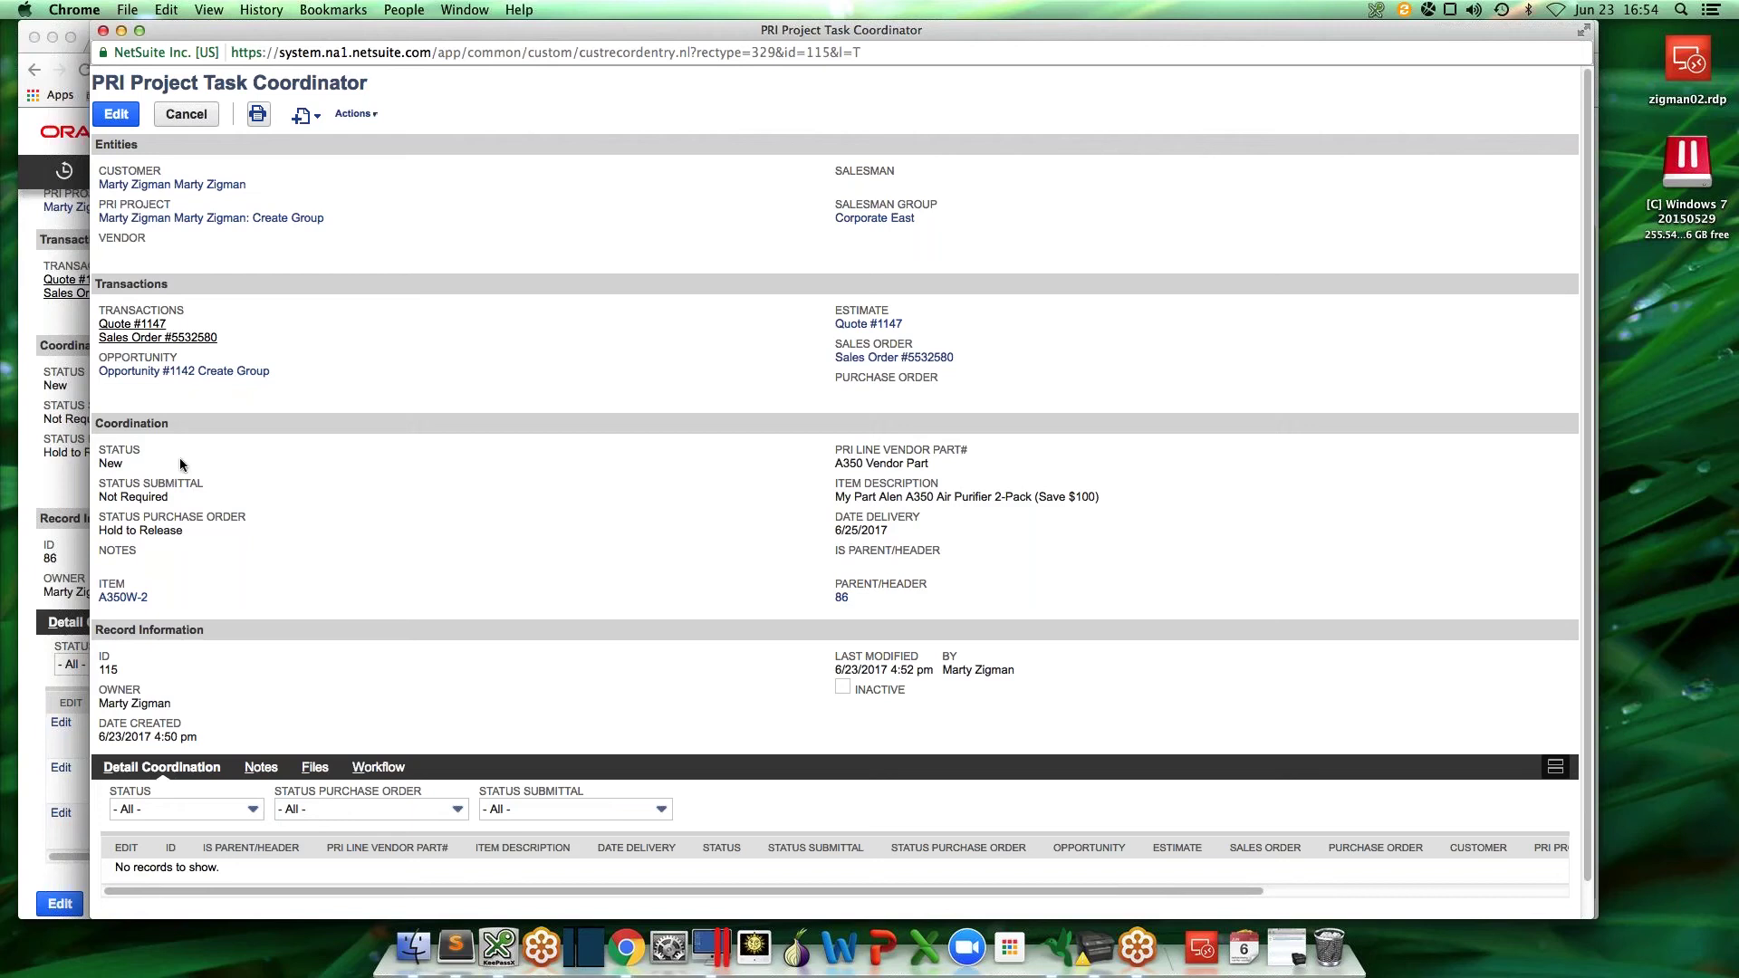
key(super+w)
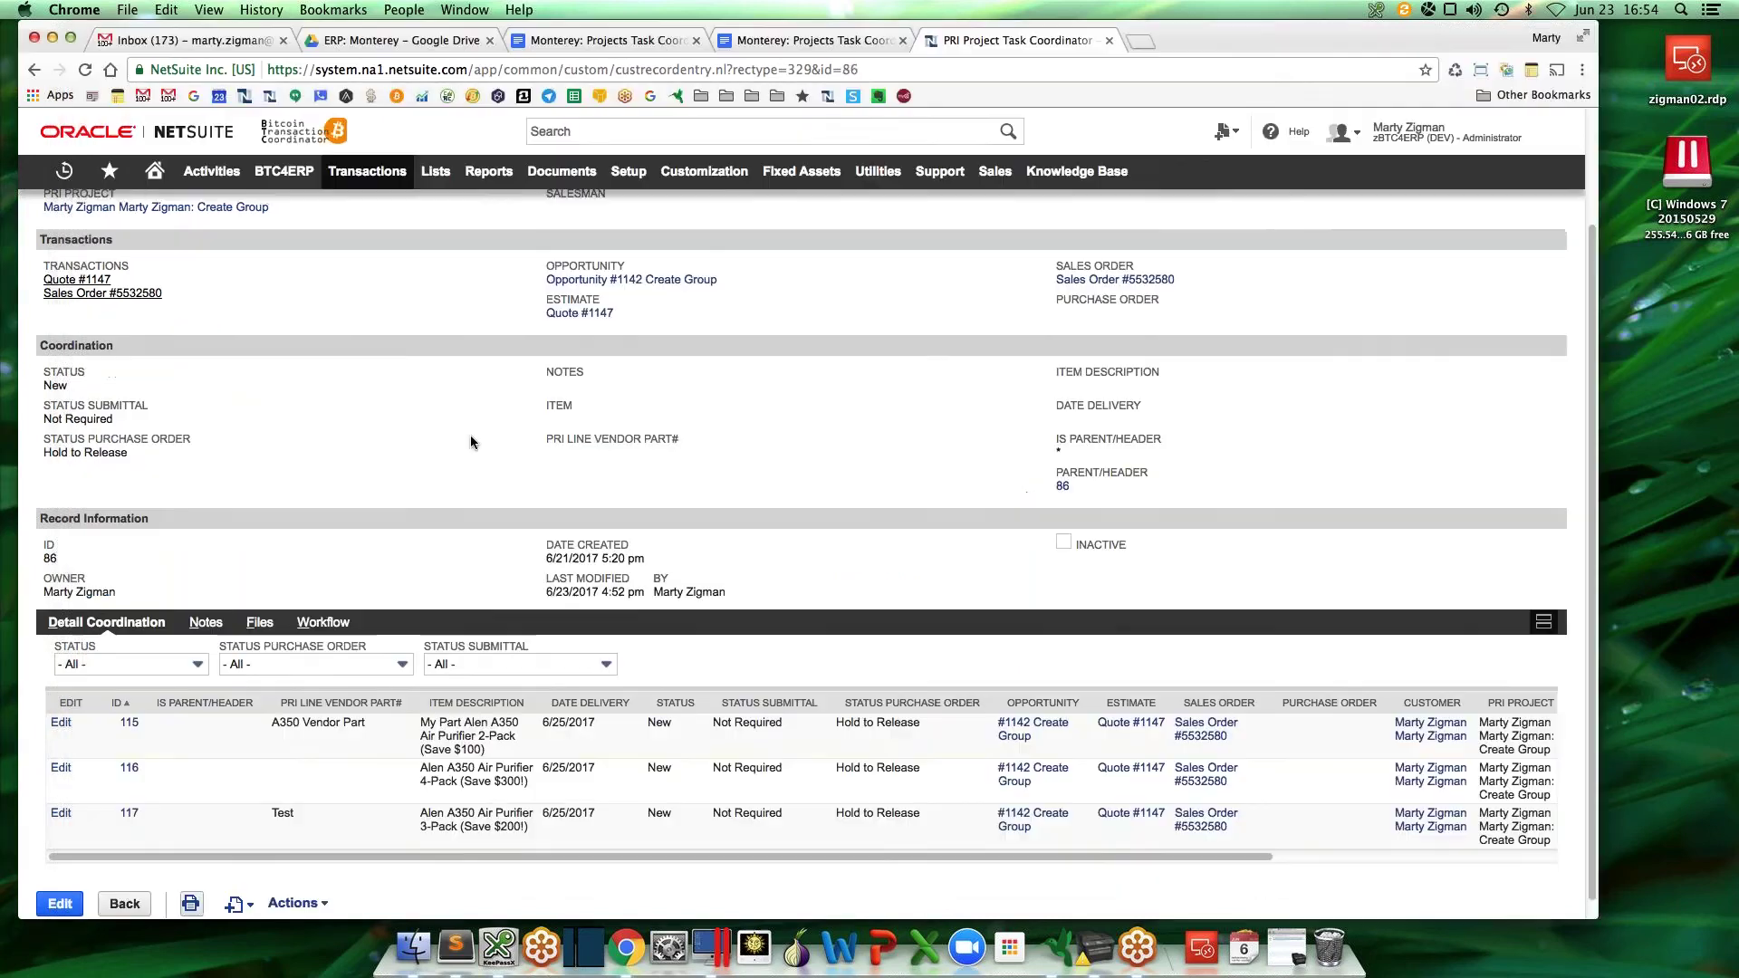
scroll(470, 435, down, 1)
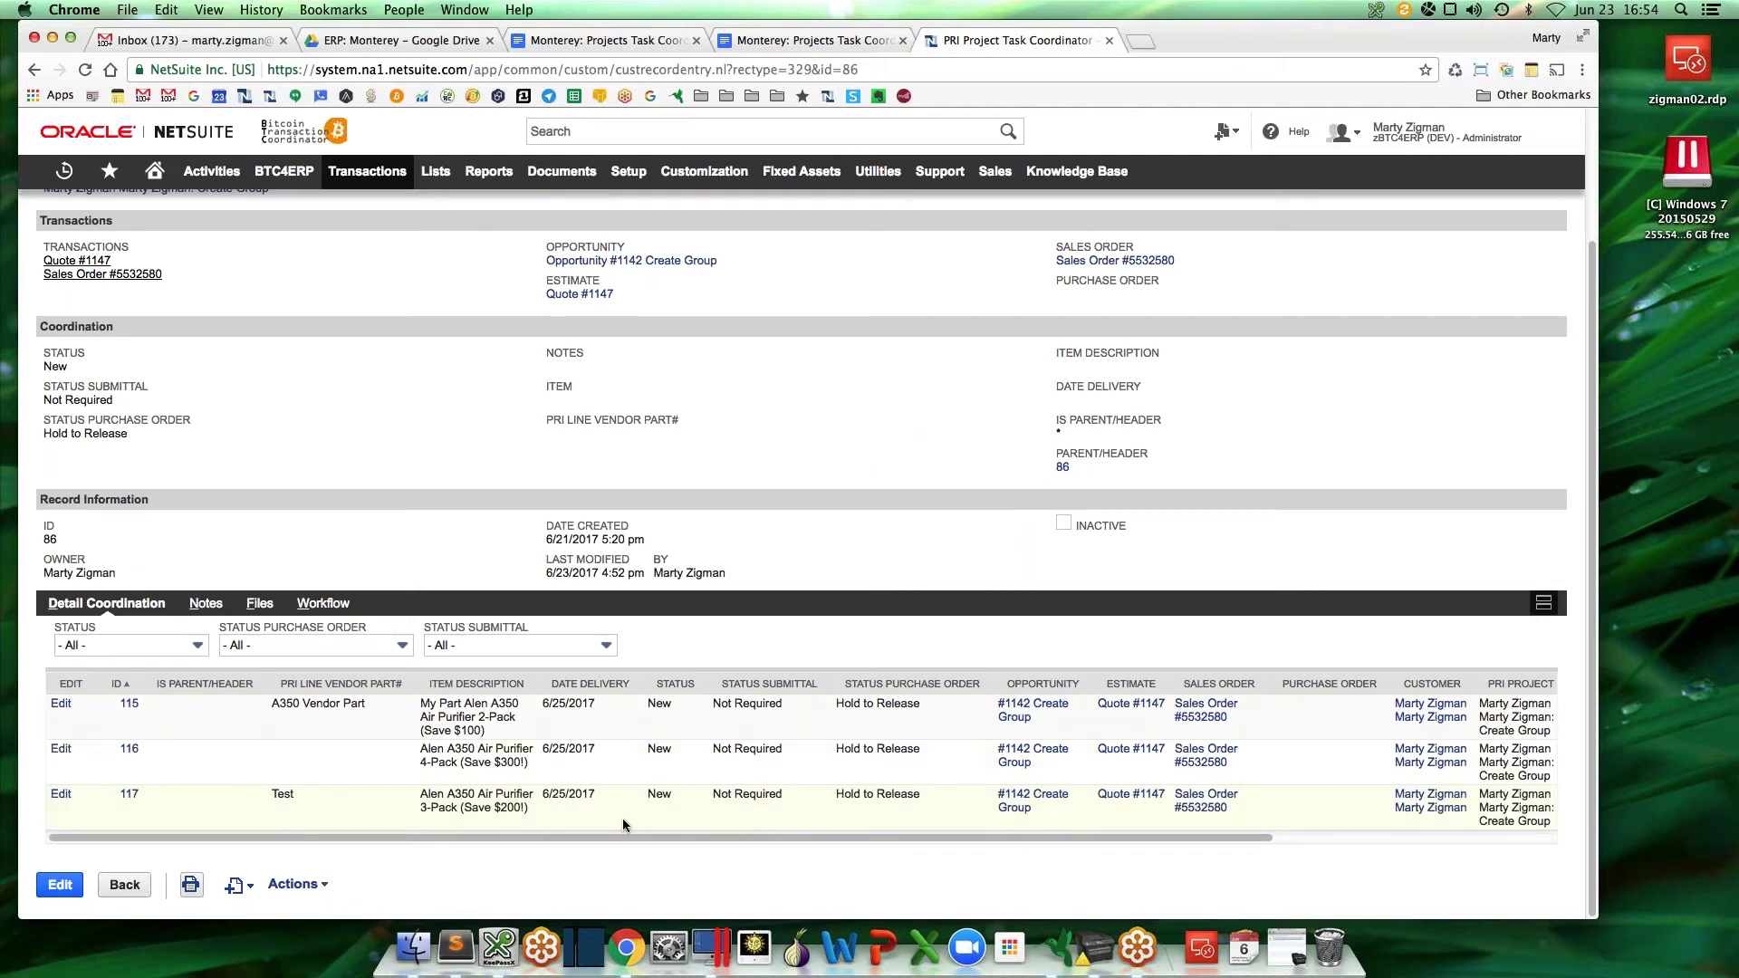
Review the coordination item lines, selecting 'My' in line 115's description
drag(673, 837, 341, 779)
double_click(431, 707)
scroll(585, 361, up, 3)
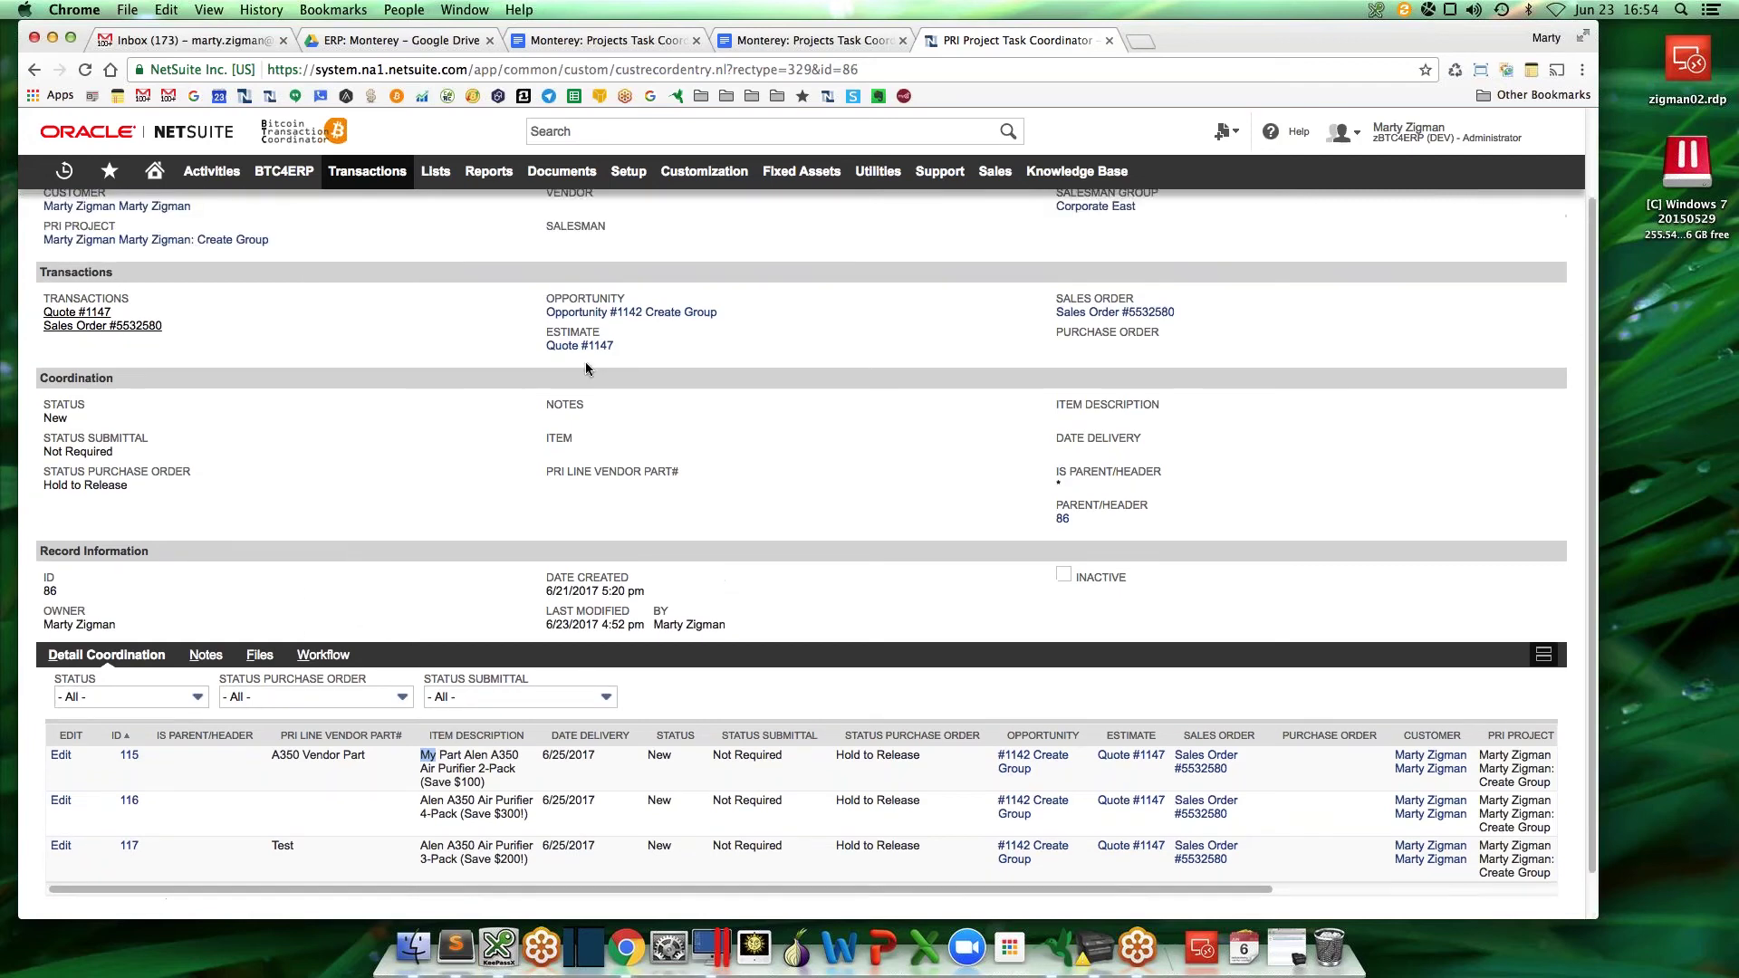
Open sales order 5532580, change its sales rep to another salesperson, and save
click(1087, 418)
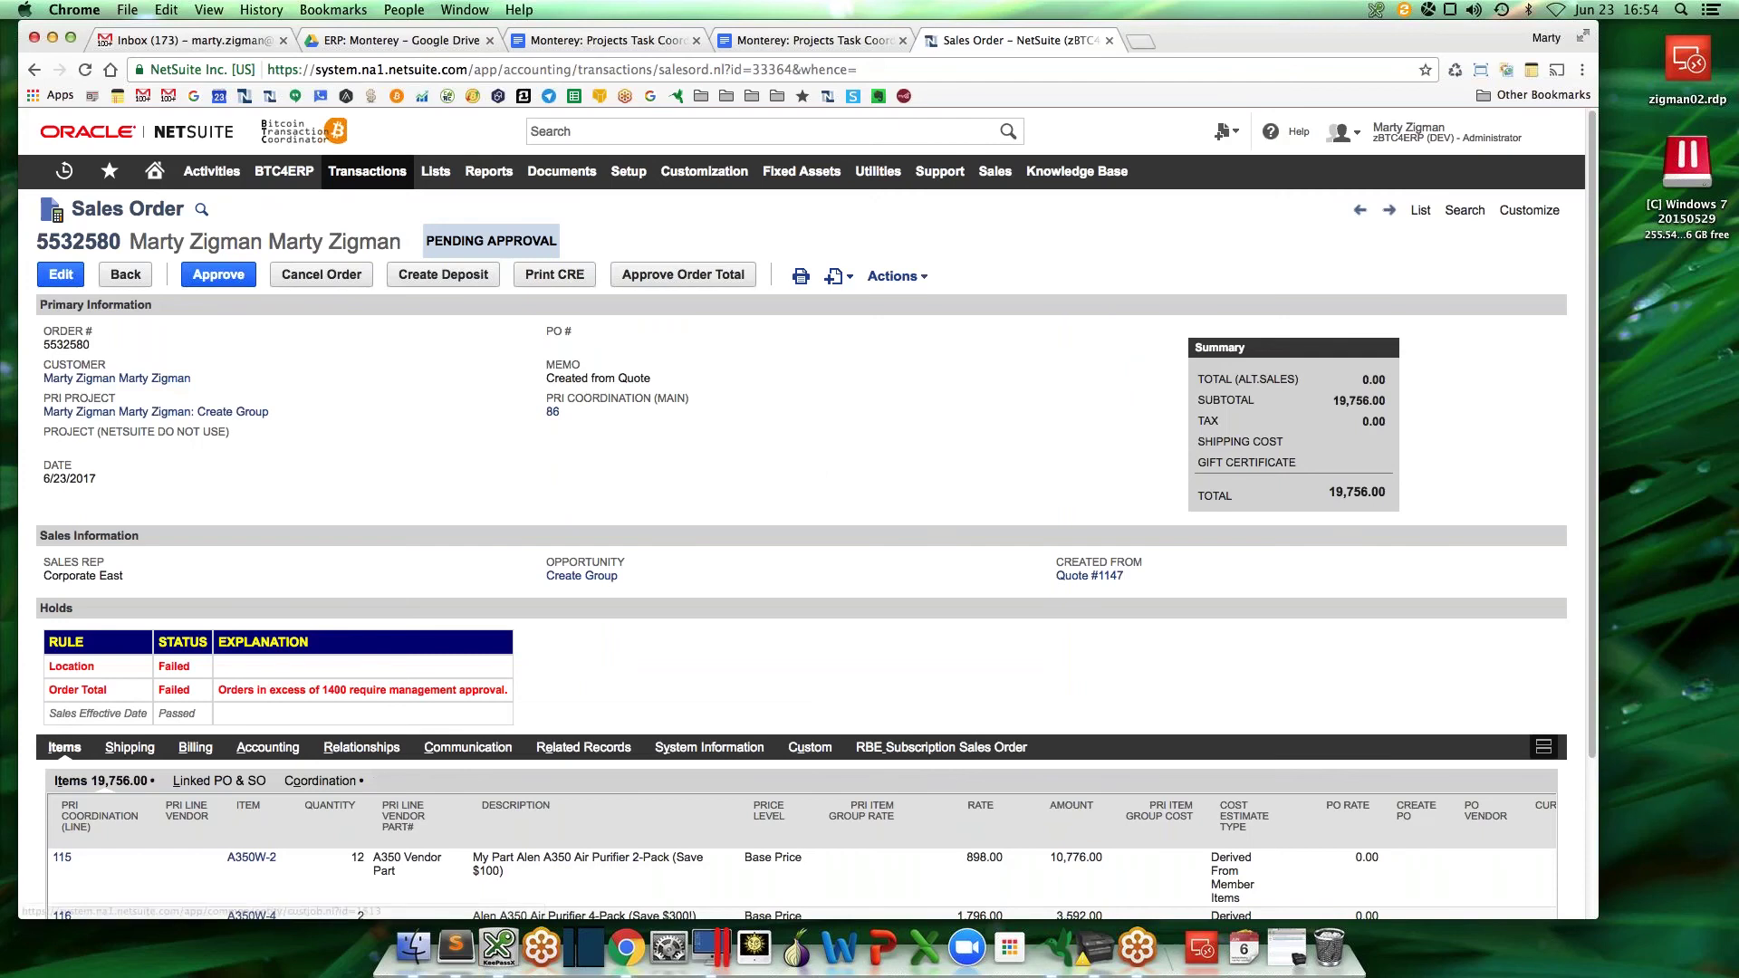
click(61, 274)
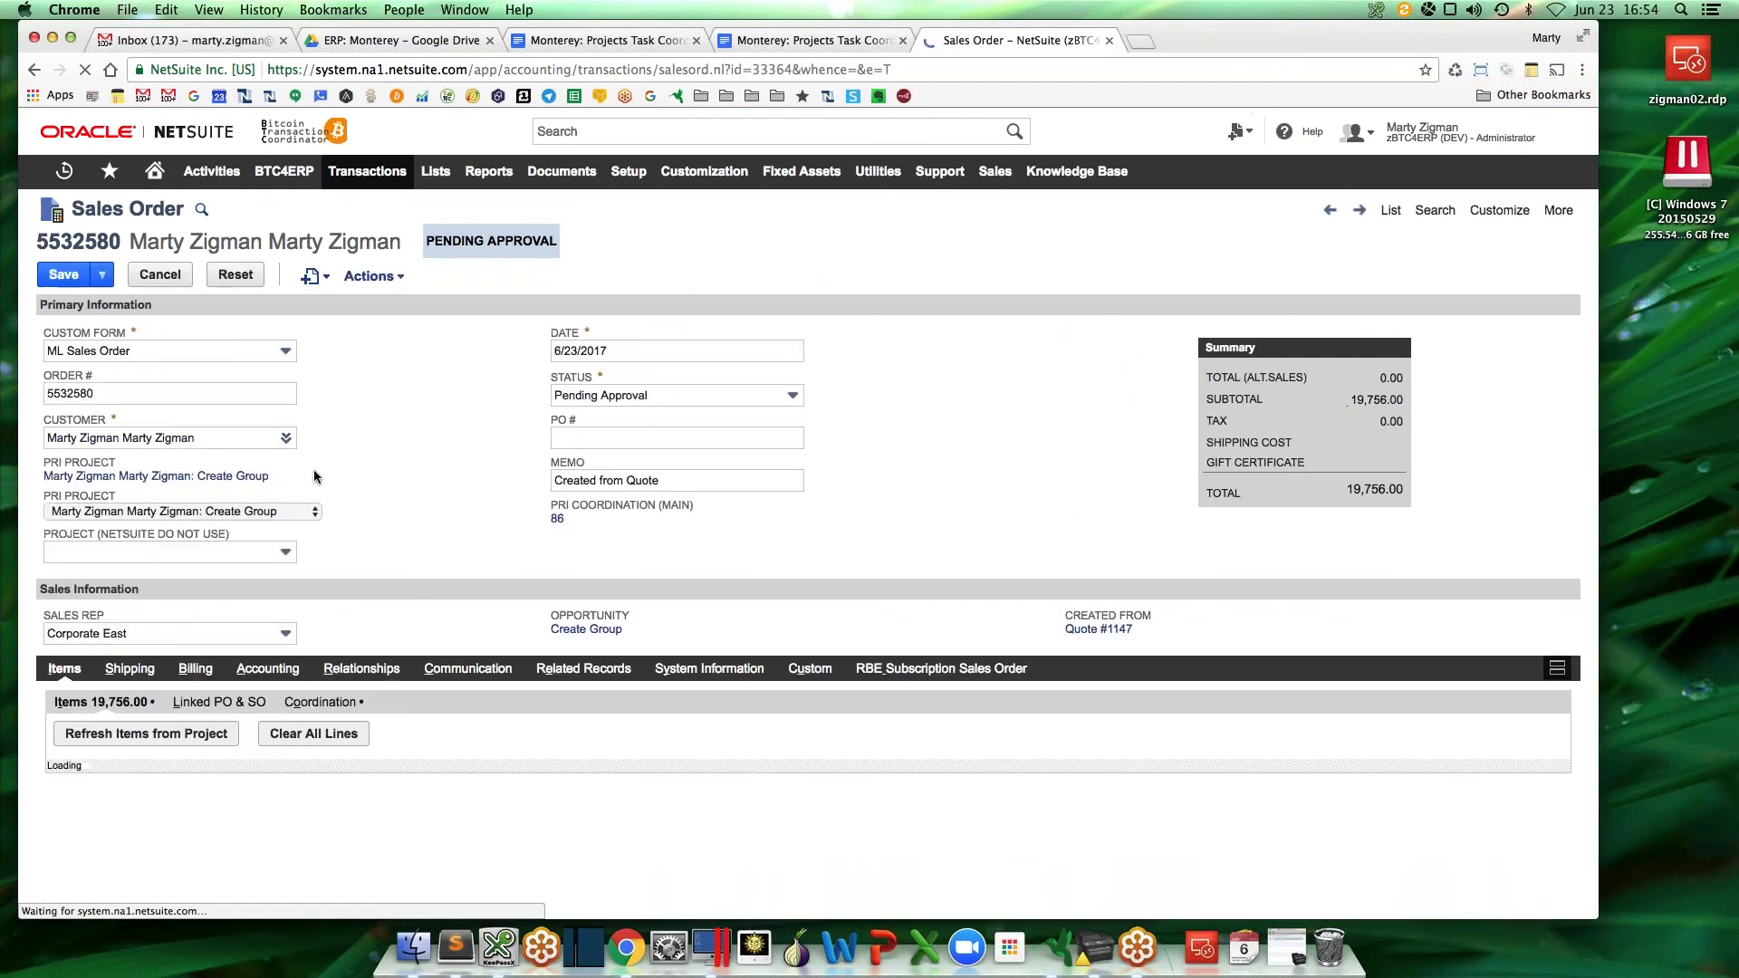
click(139, 632)
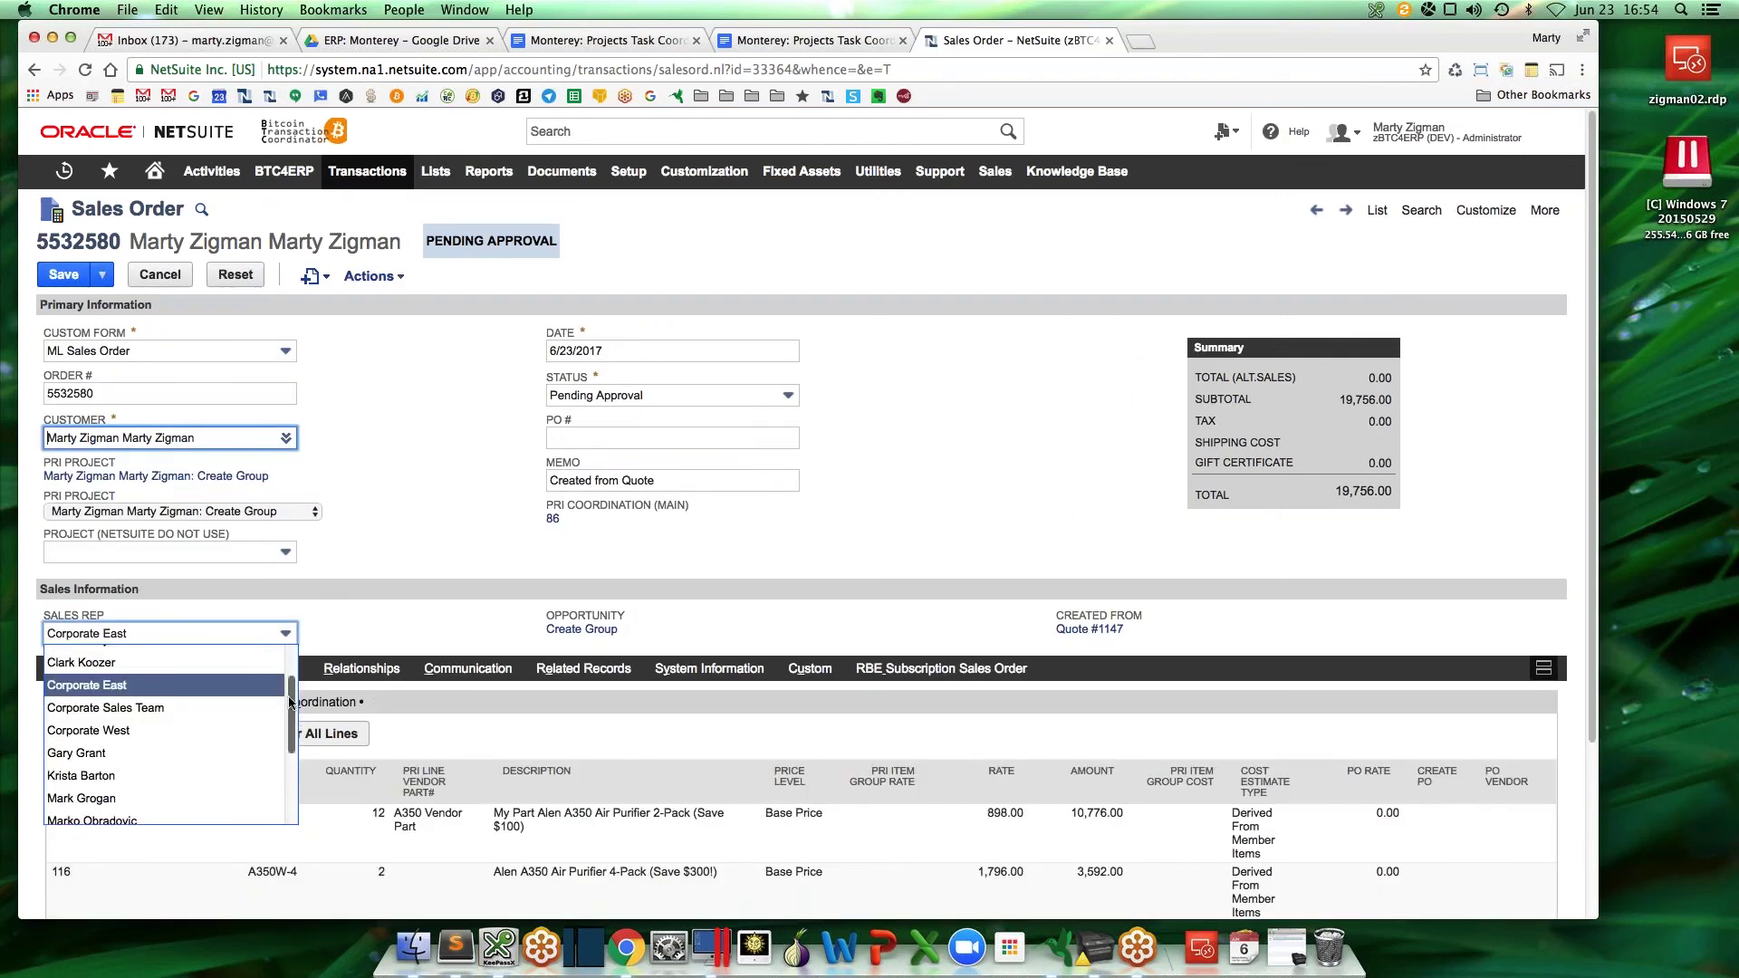
scroll(163, 706, up, 1)
click(163, 691)
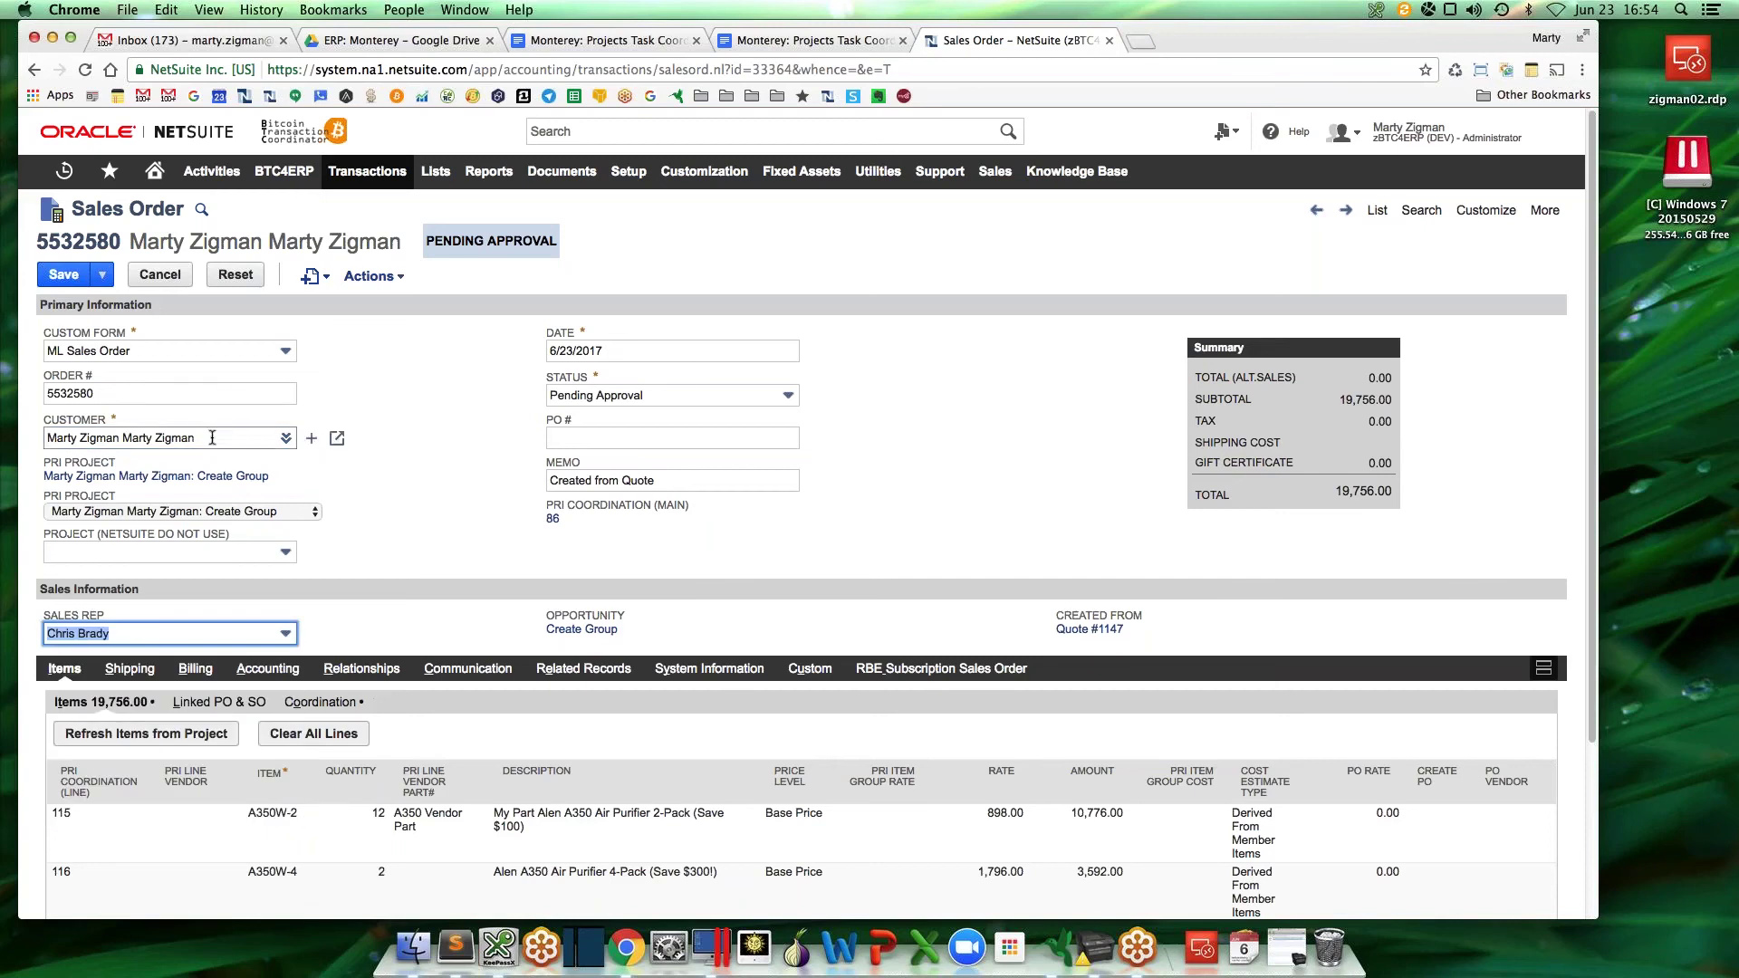
key(Return)
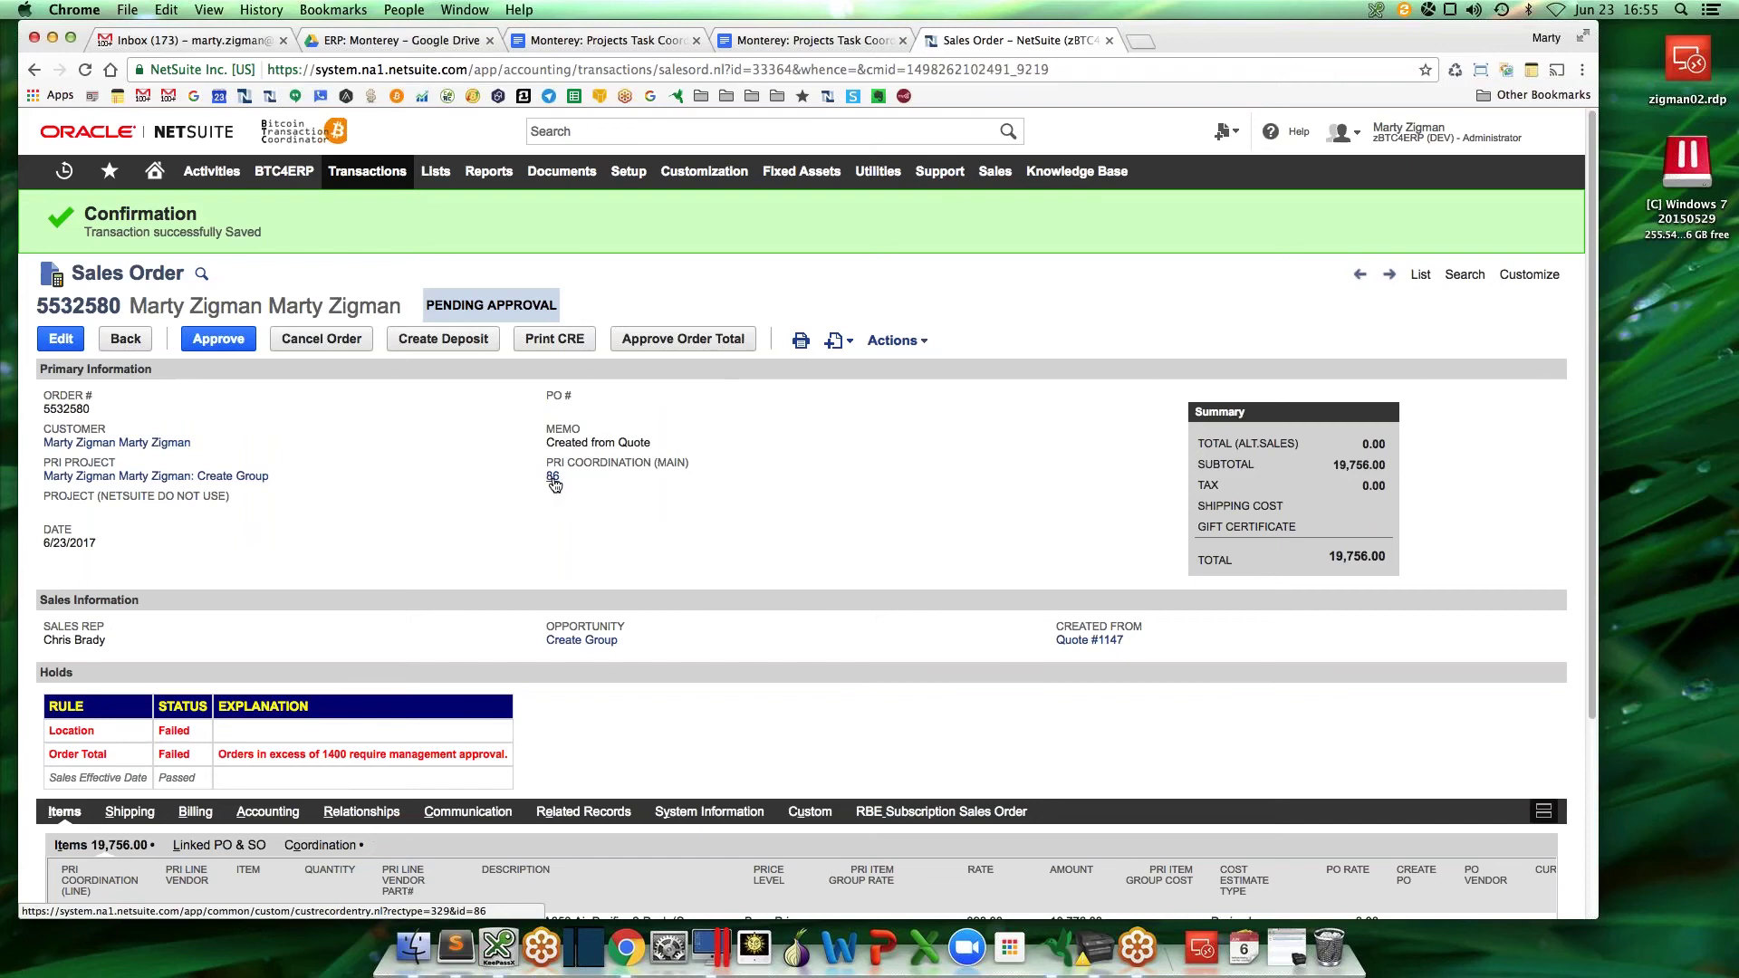
Scroll through sales order 5532580 to review its holds and item lines 115–117
mouse_move(555, 487)
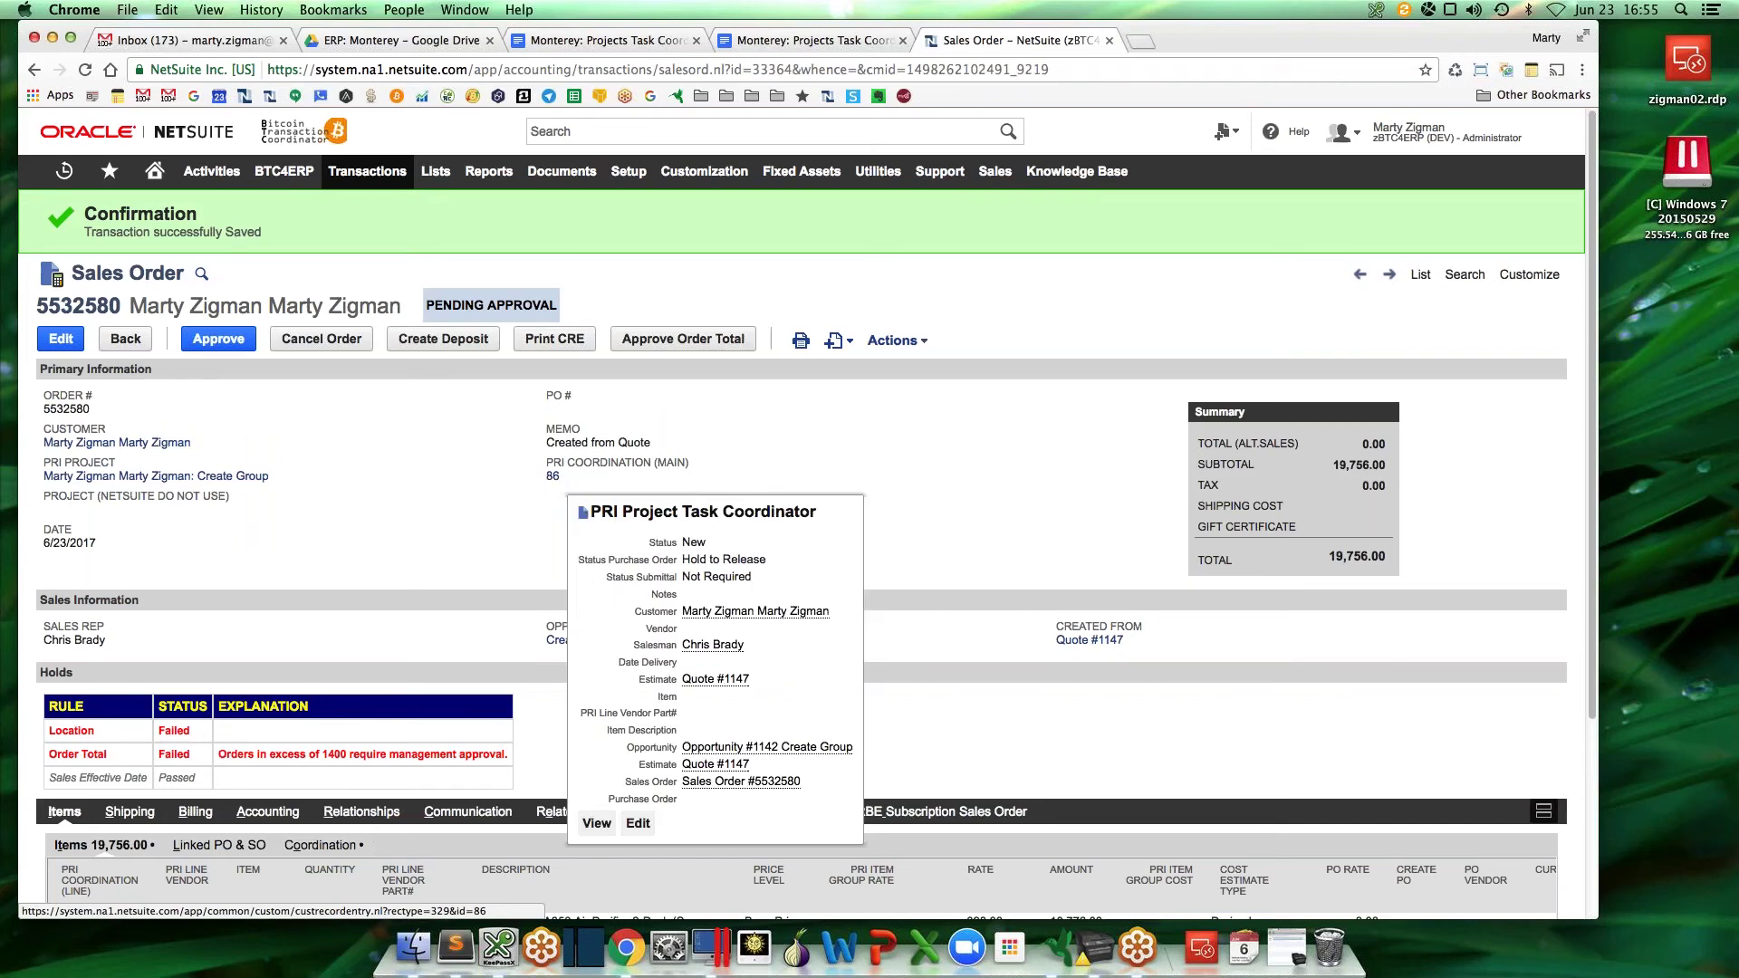
scroll(314, 536, down, 3)
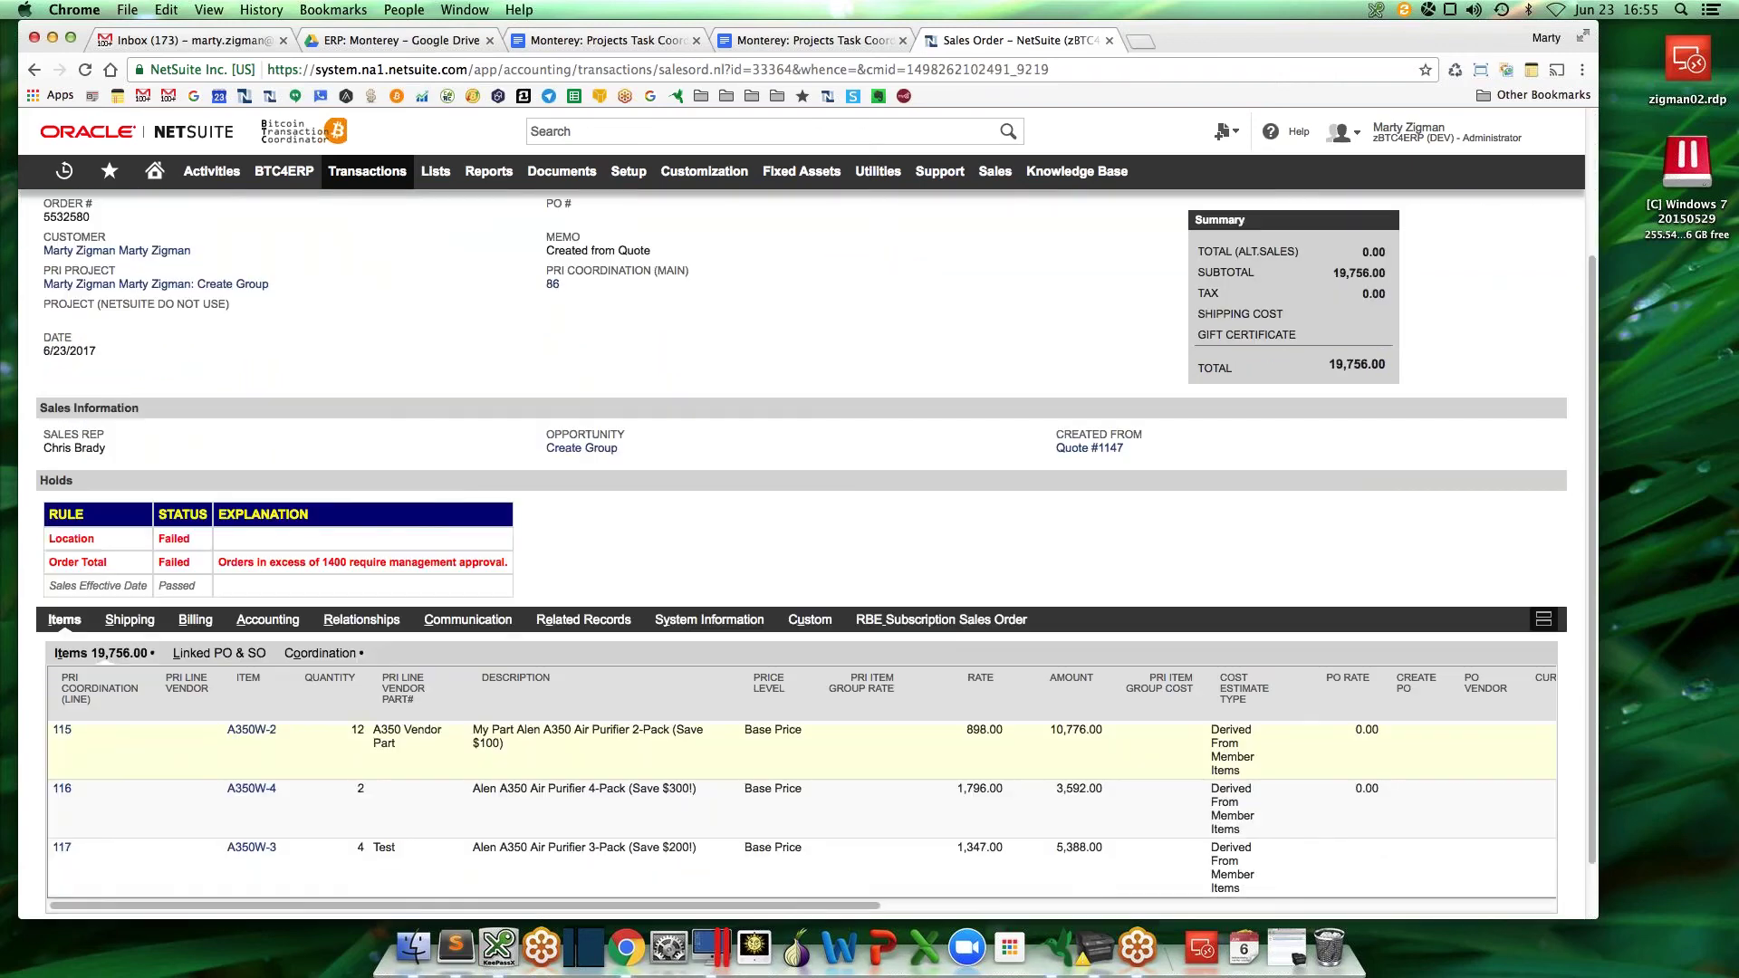
scroll(63, 729, down, 1)
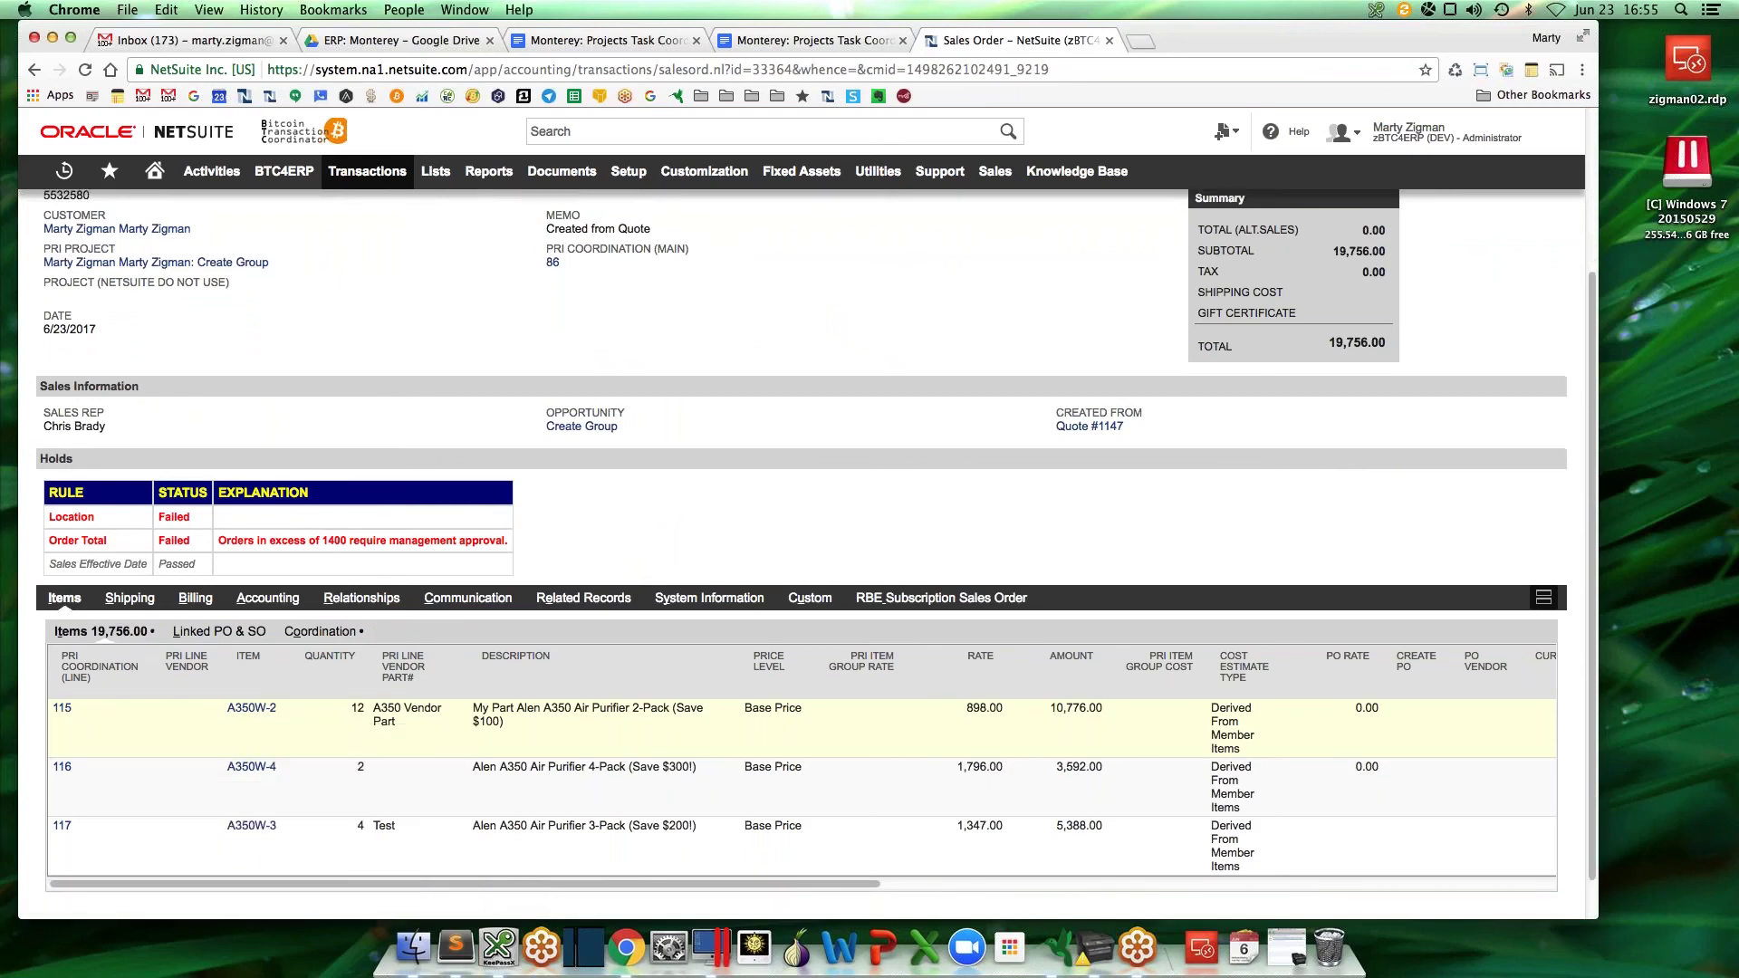
scroll(64, 730, down, 1)
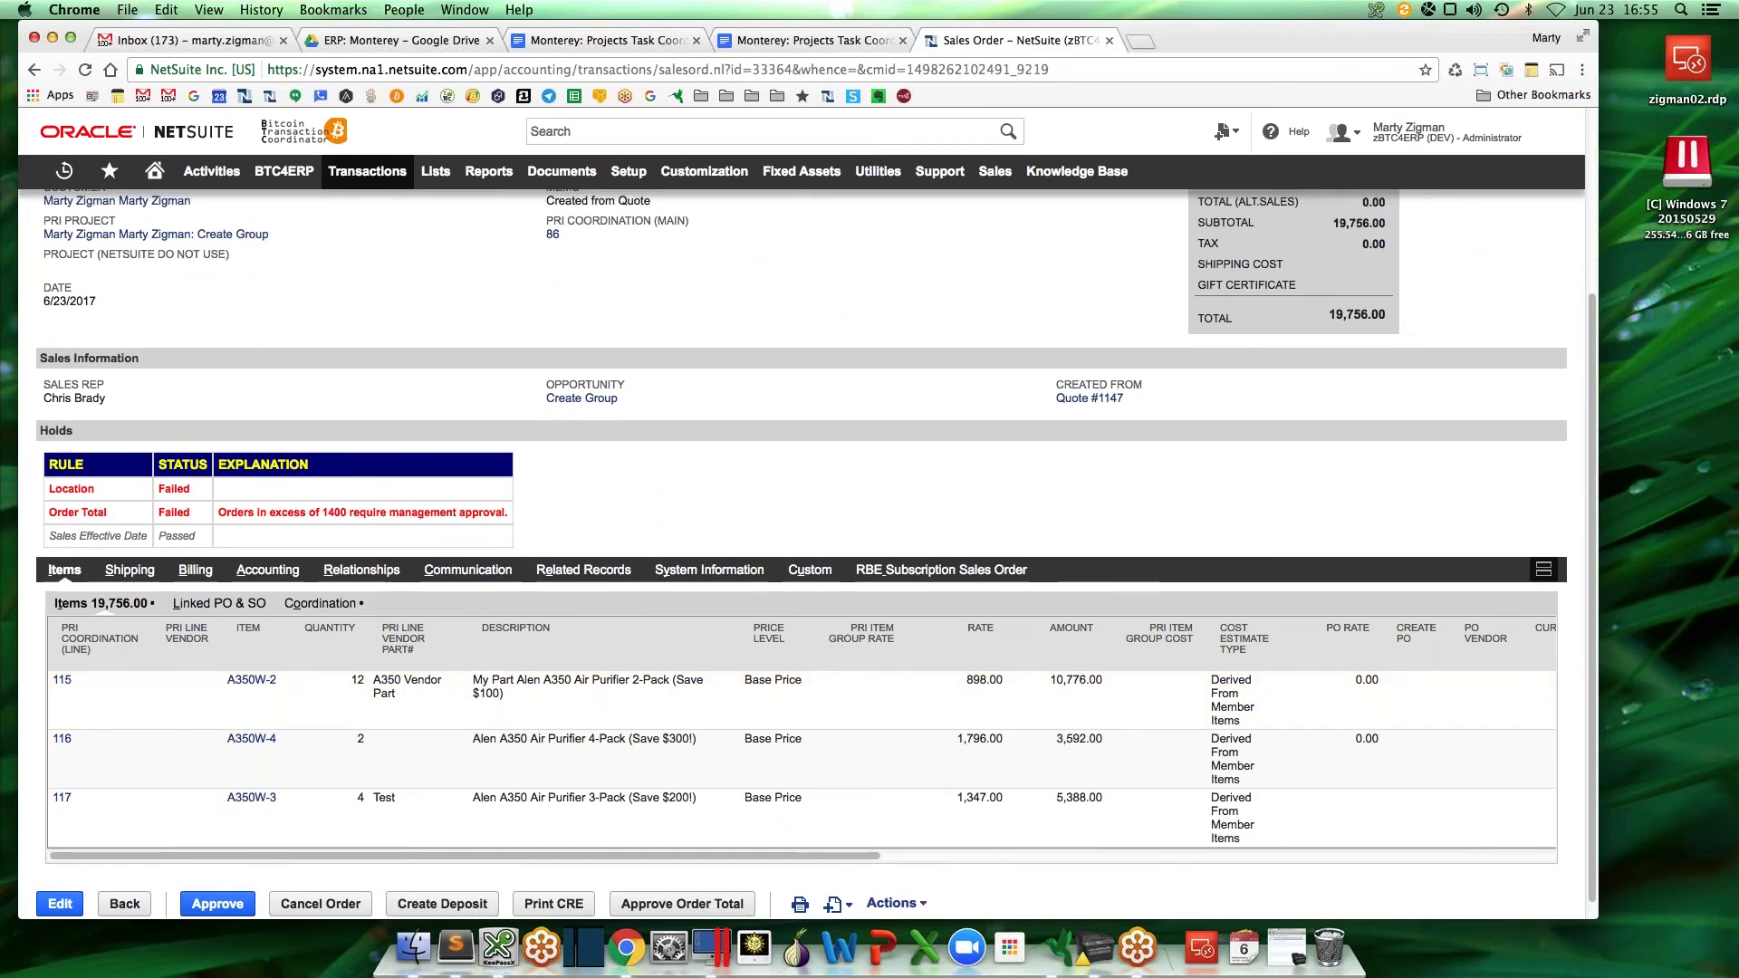
scroll(64, 729, up, 3)
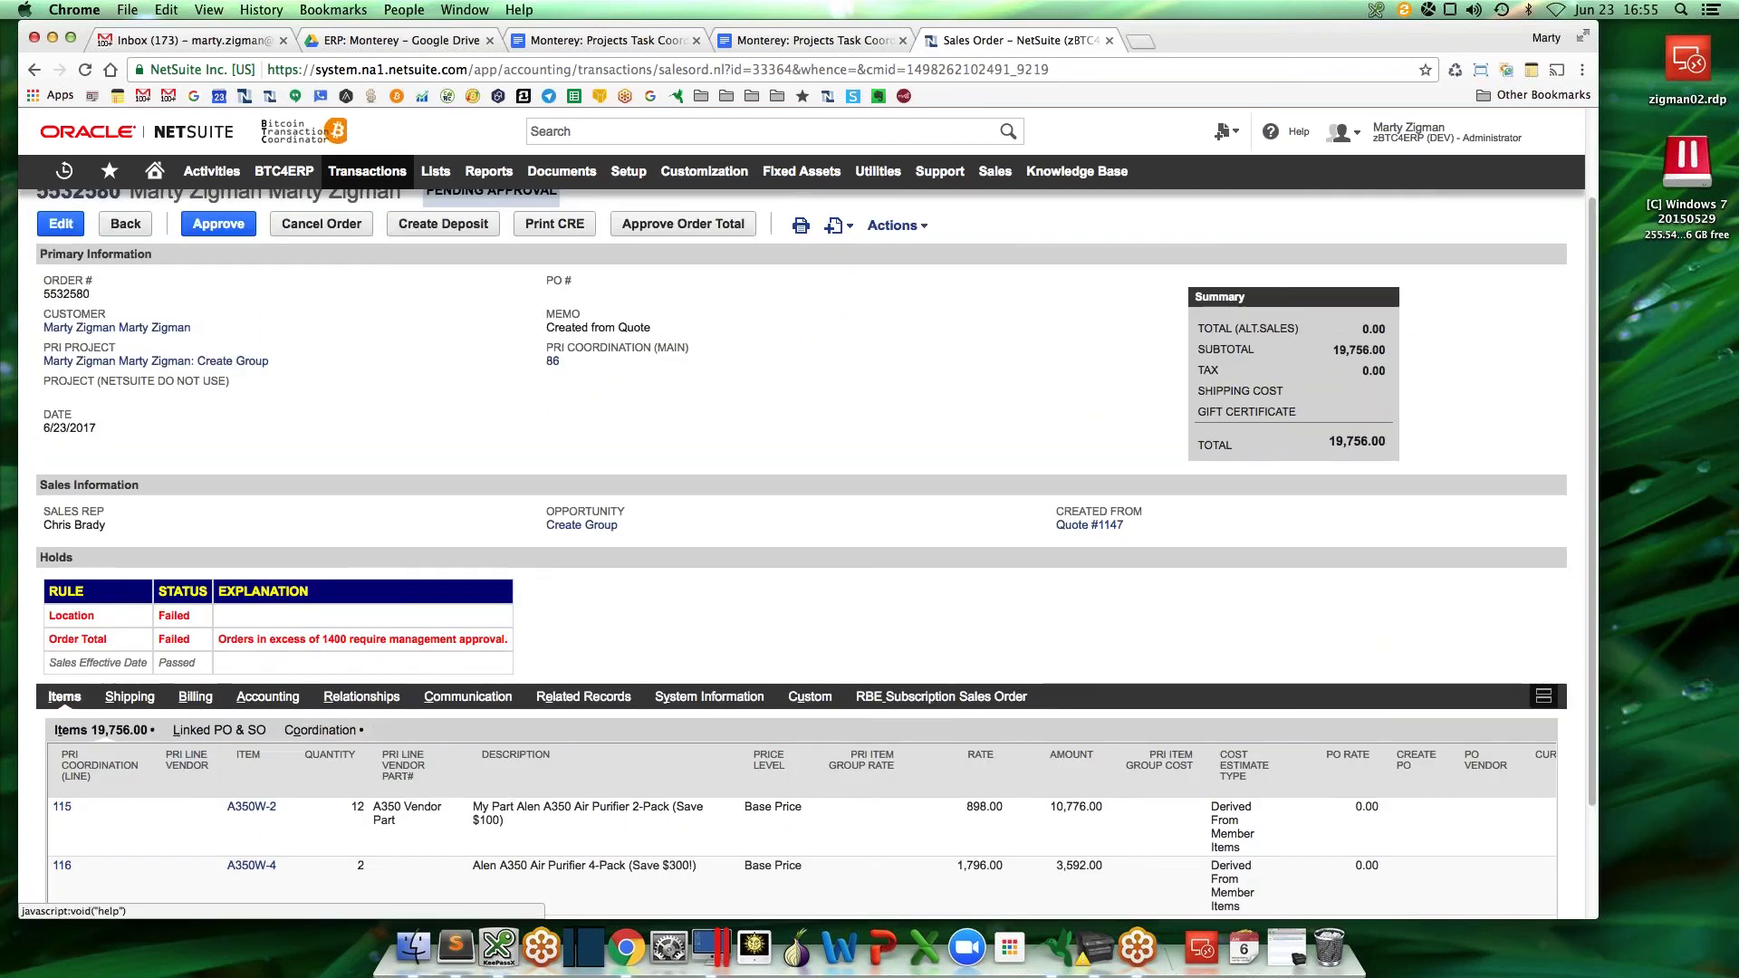
scroll(346, 523, down, 1)
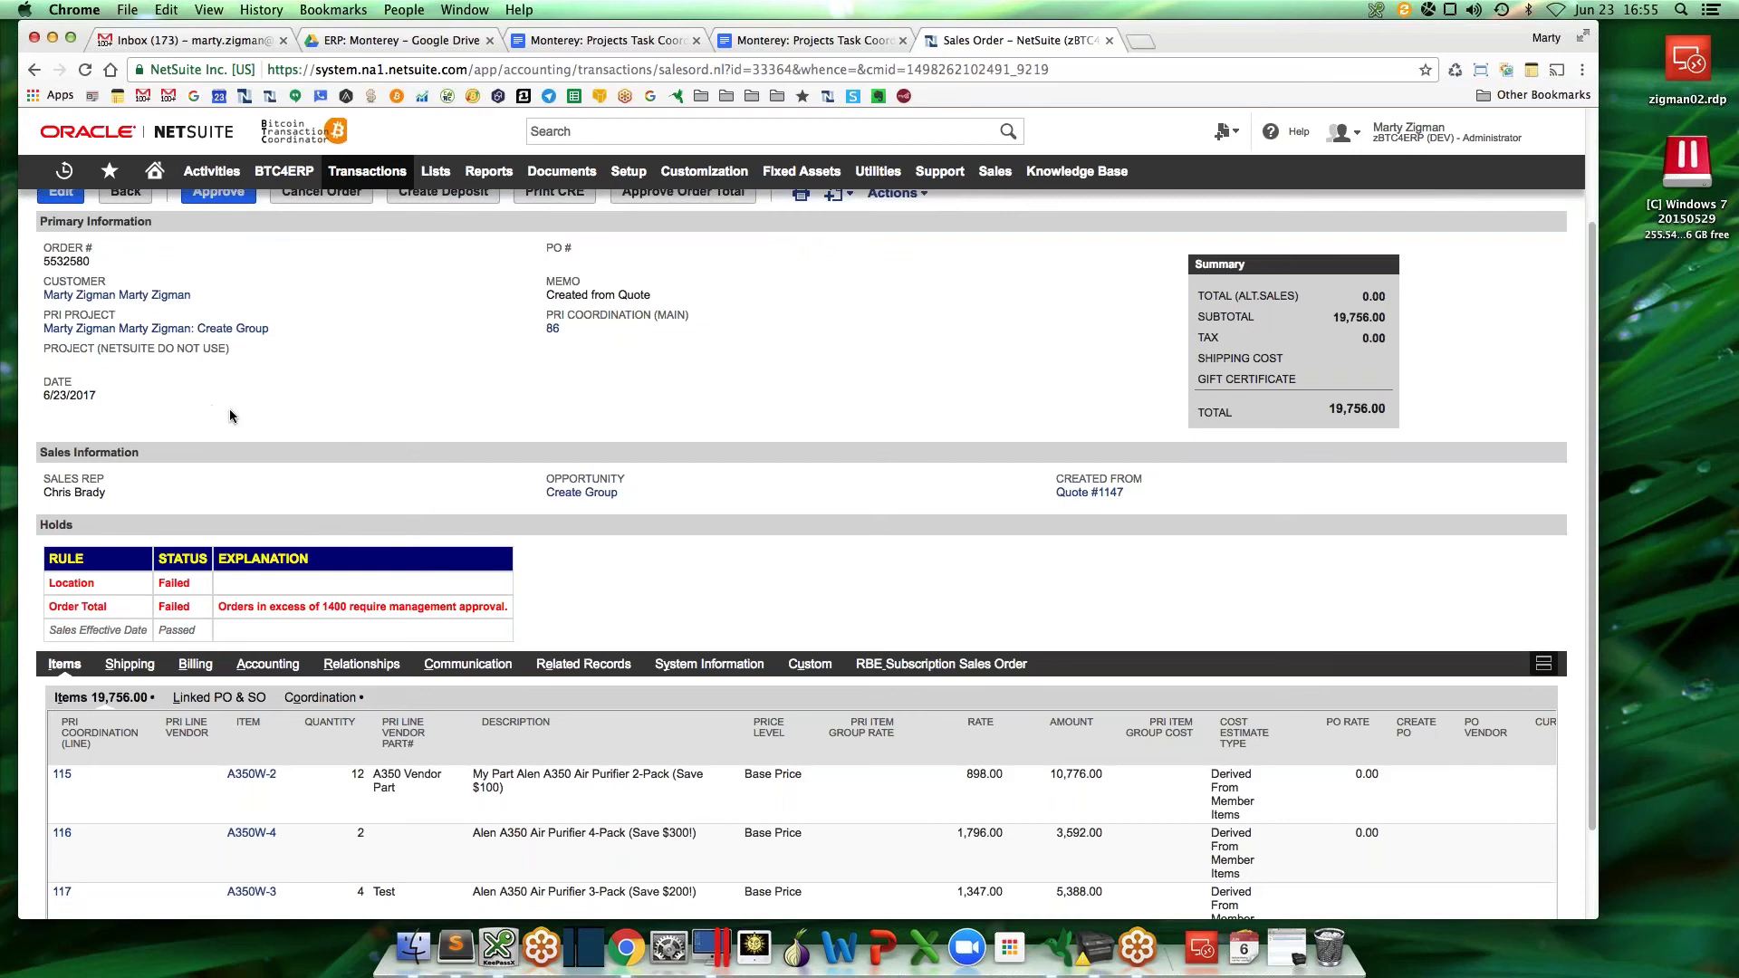
Open the Create Group project and show its linked transactions
click(217, 329)
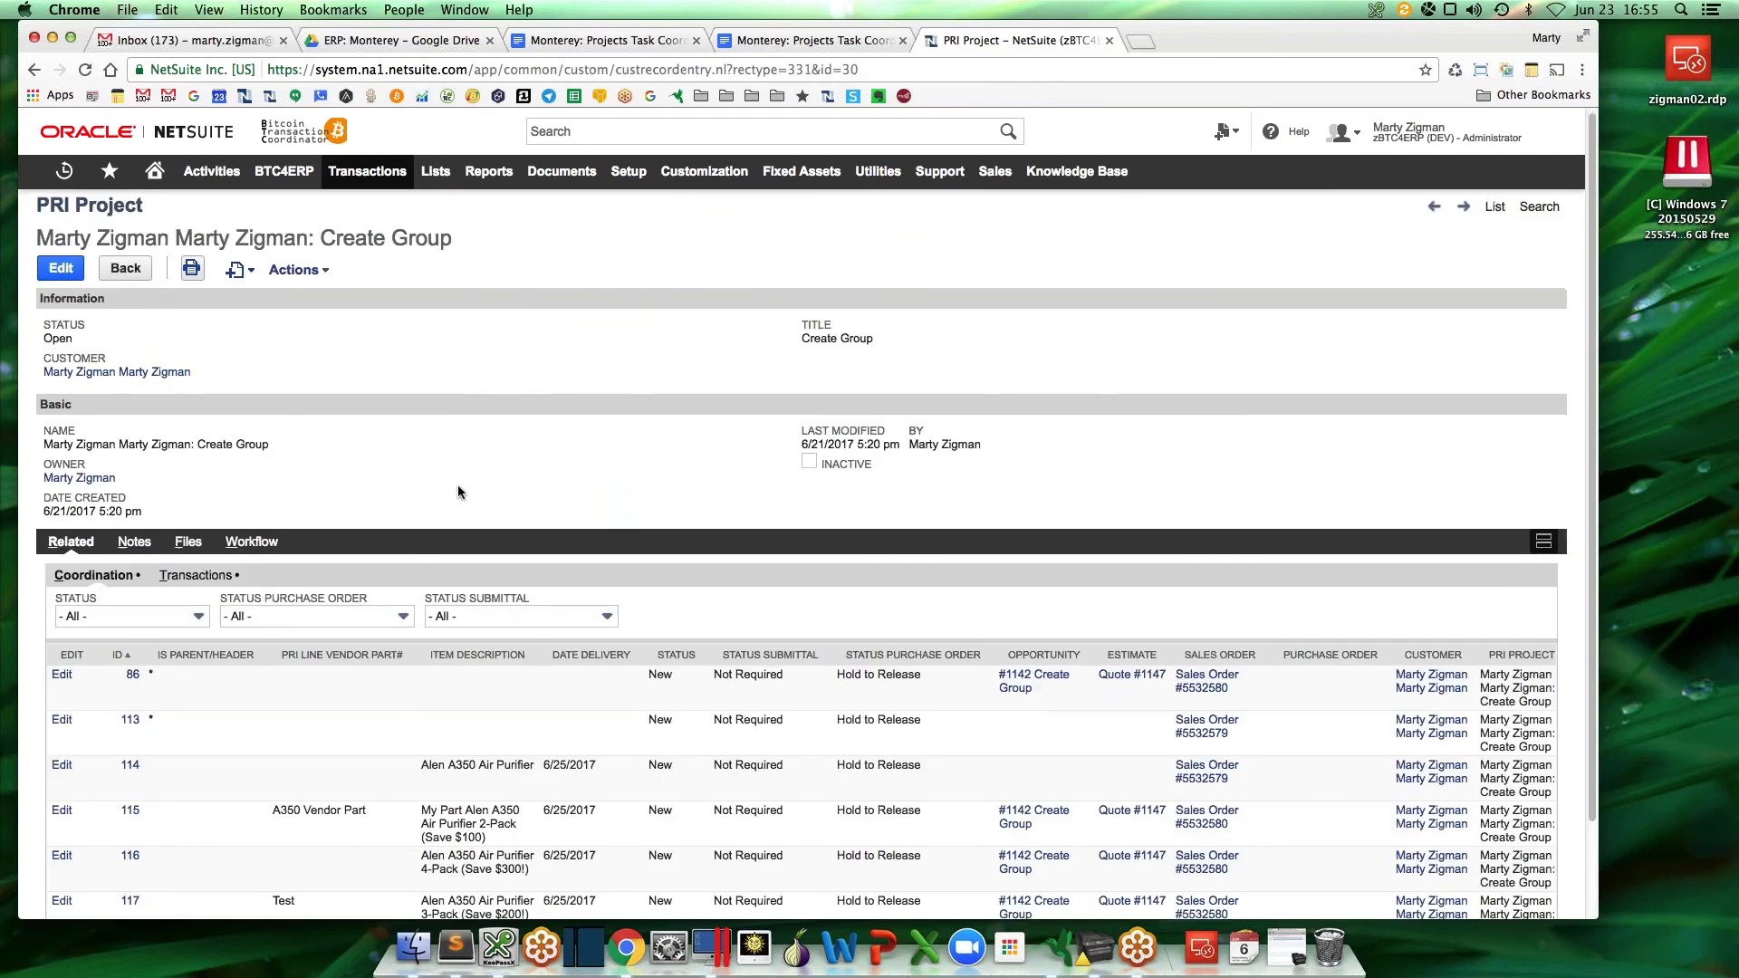
scroll(454, 470, down, 2)
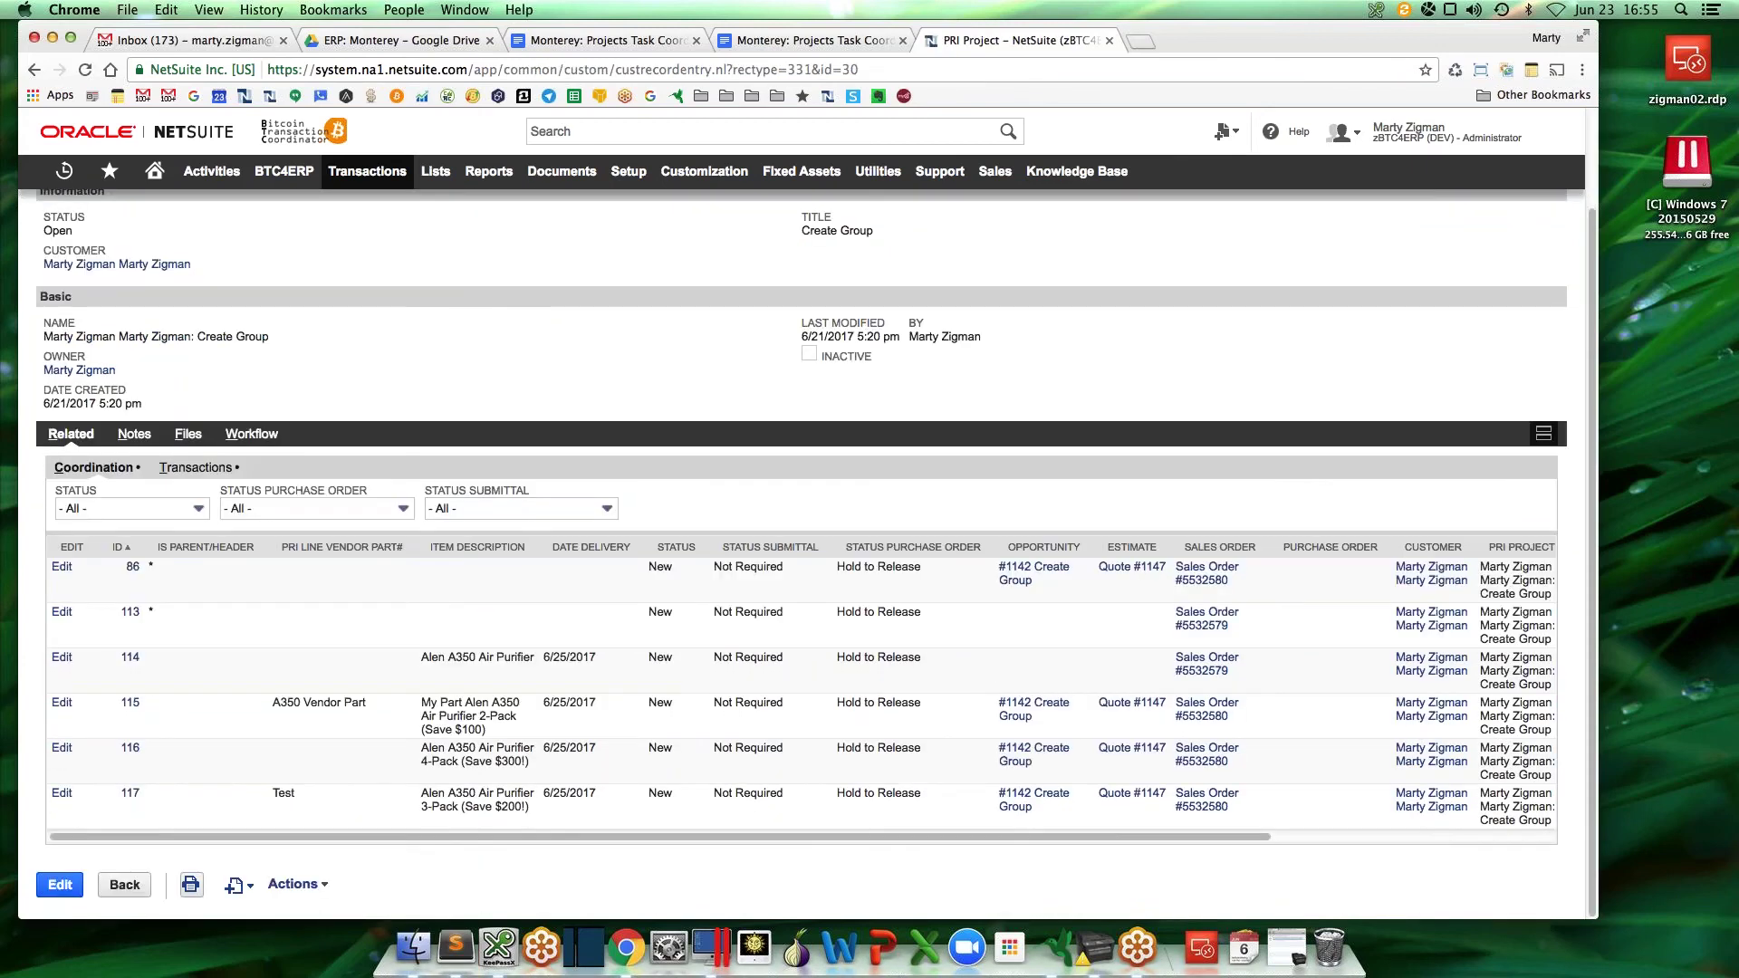
click(196, 468)
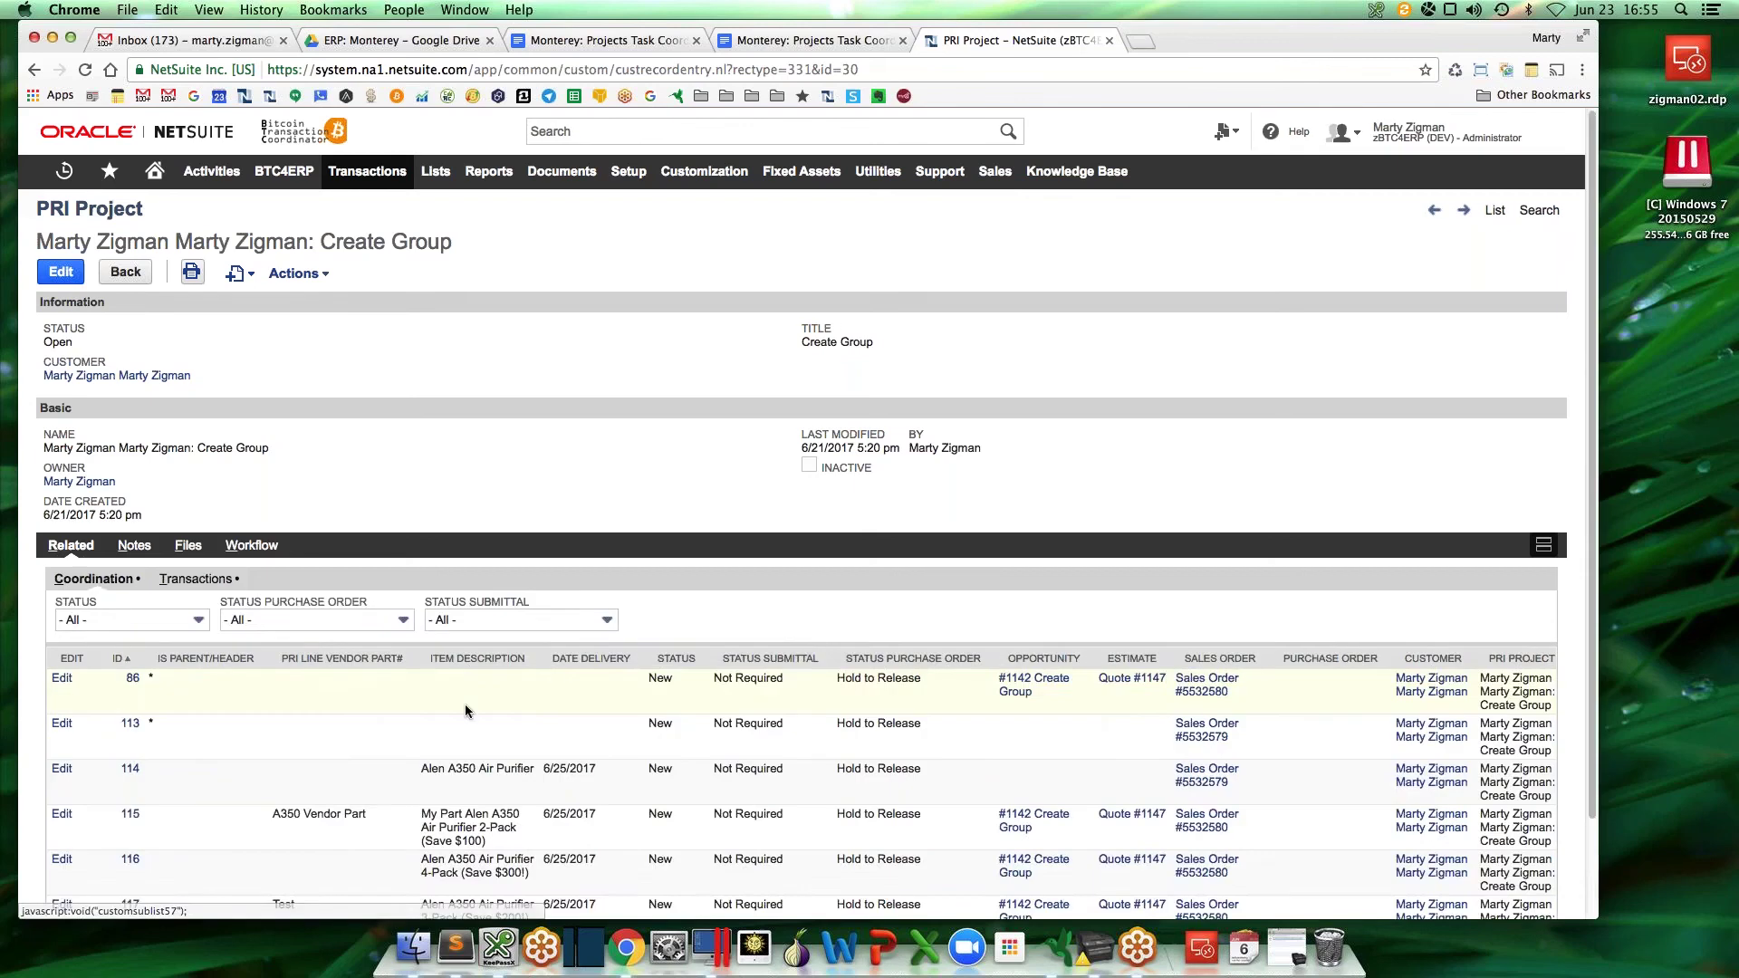
scroll(466, 671, down, 2)
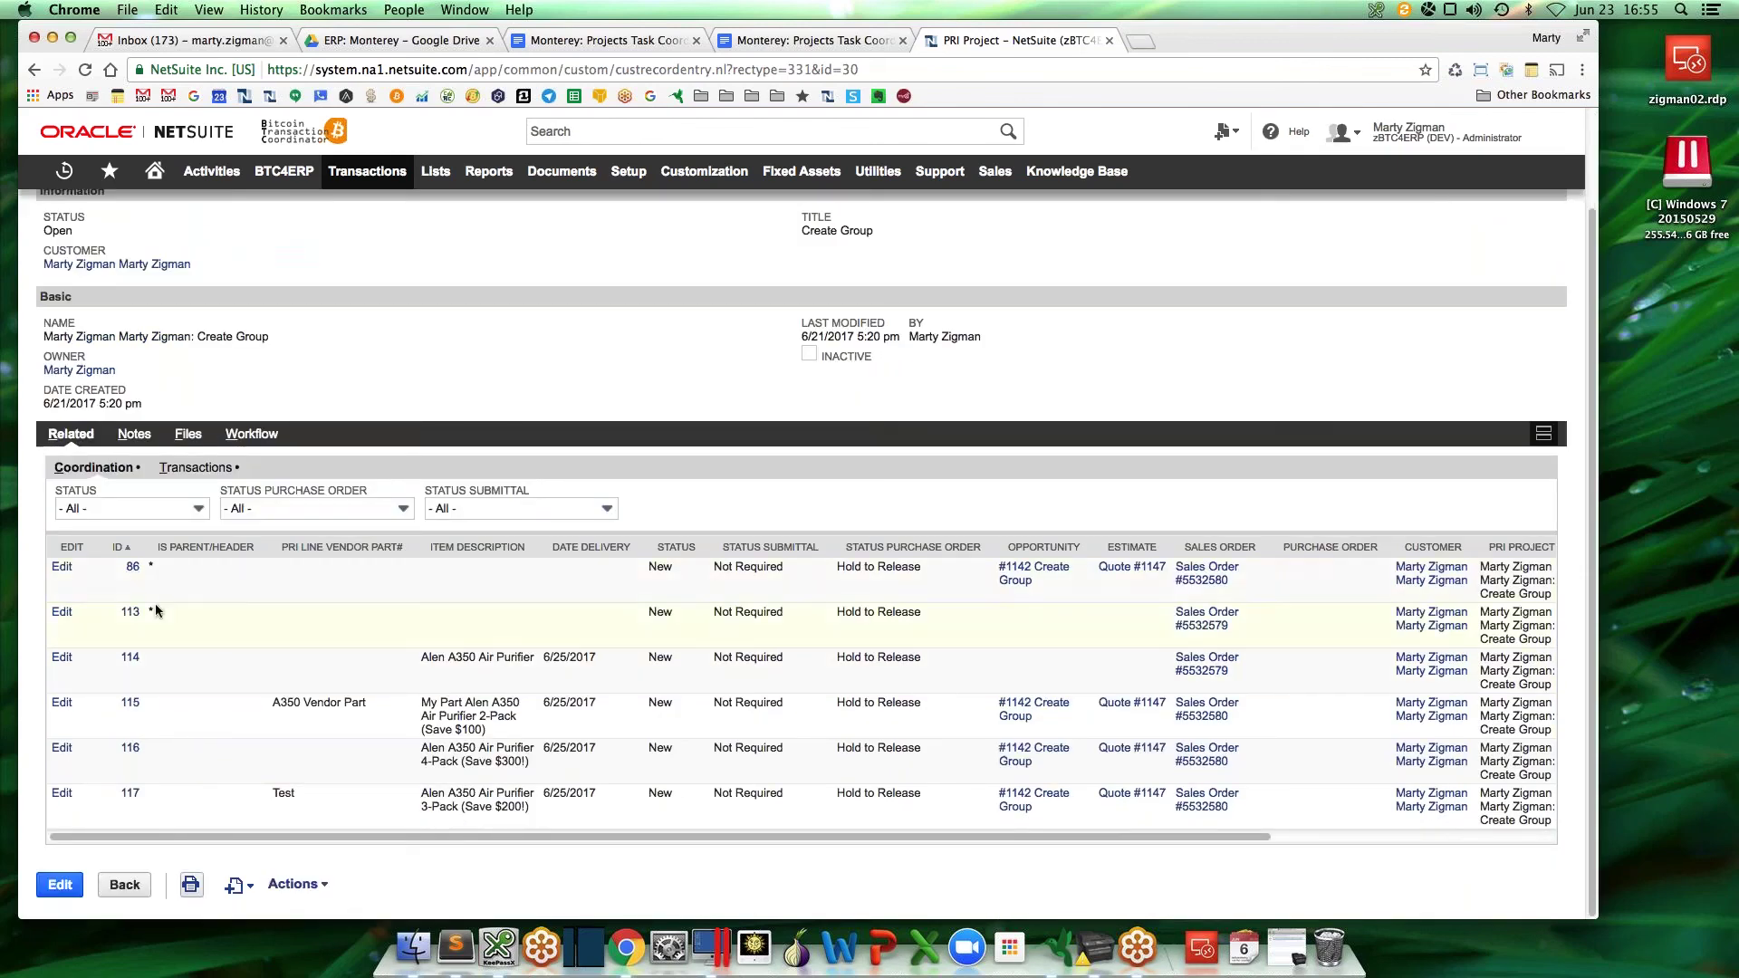
click(196, 468)
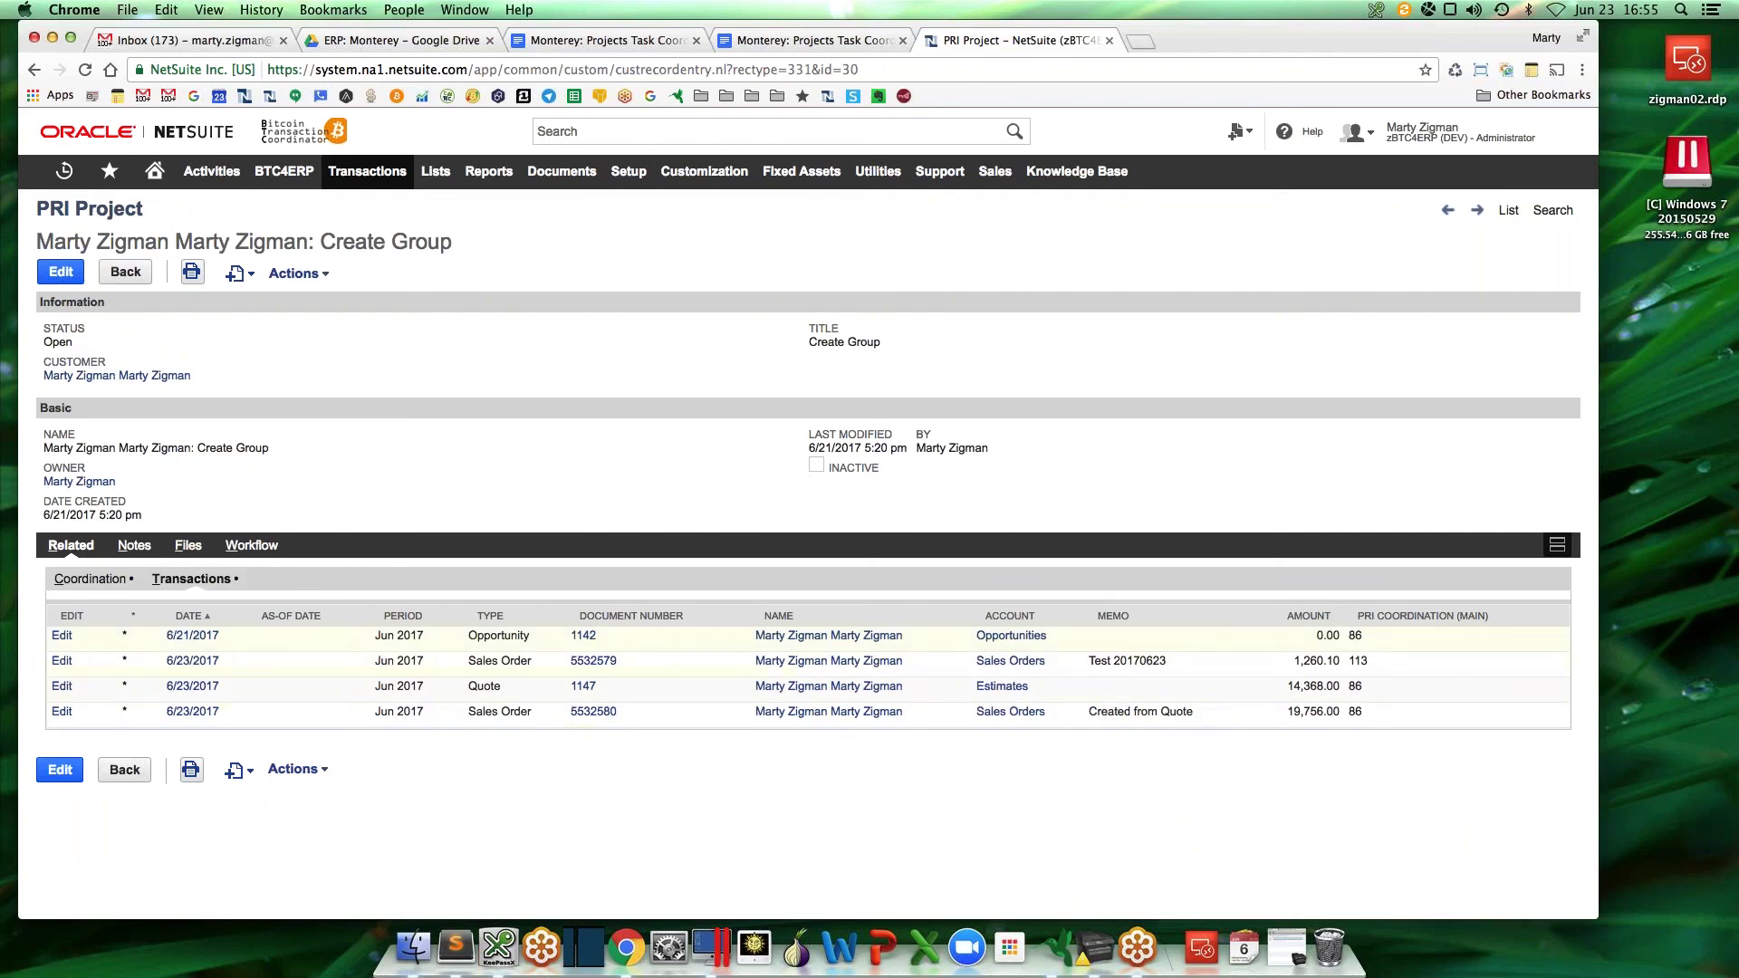
Scroll the Coordination sublist horizontally to see each line's salesman
click(101, 580)
scroll(175, 802, down, 2)
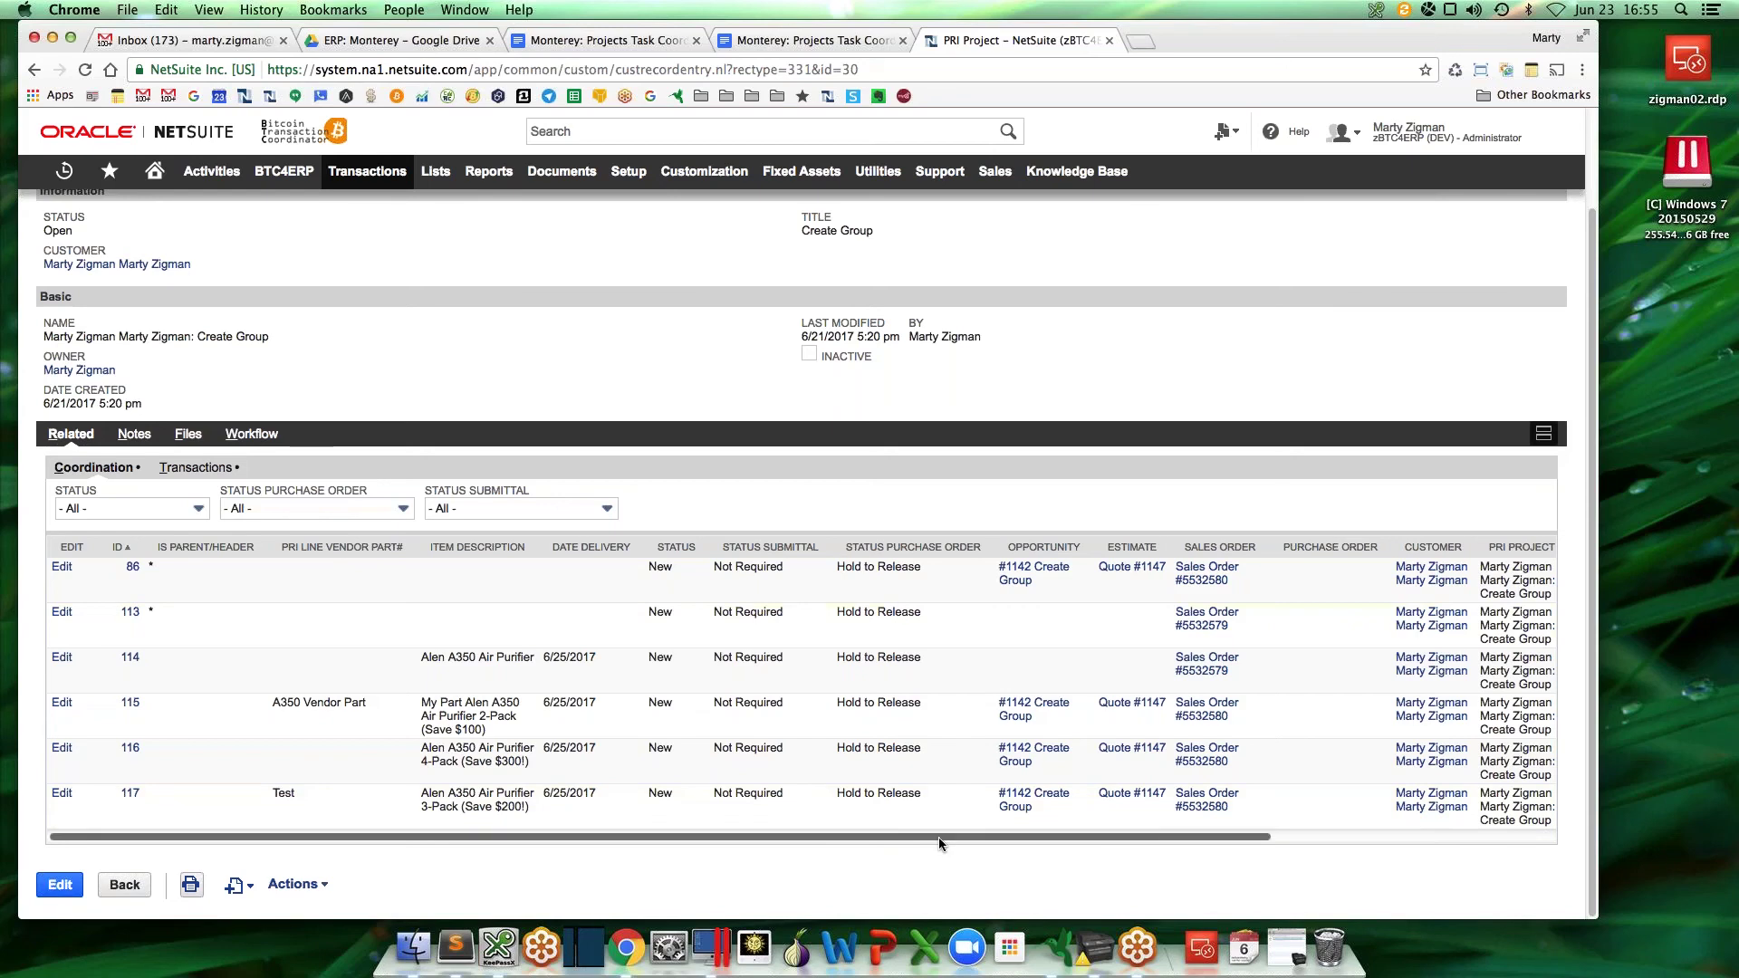
scroll(976, 839, right, 1)
drag(975, 838, 1395, 835)
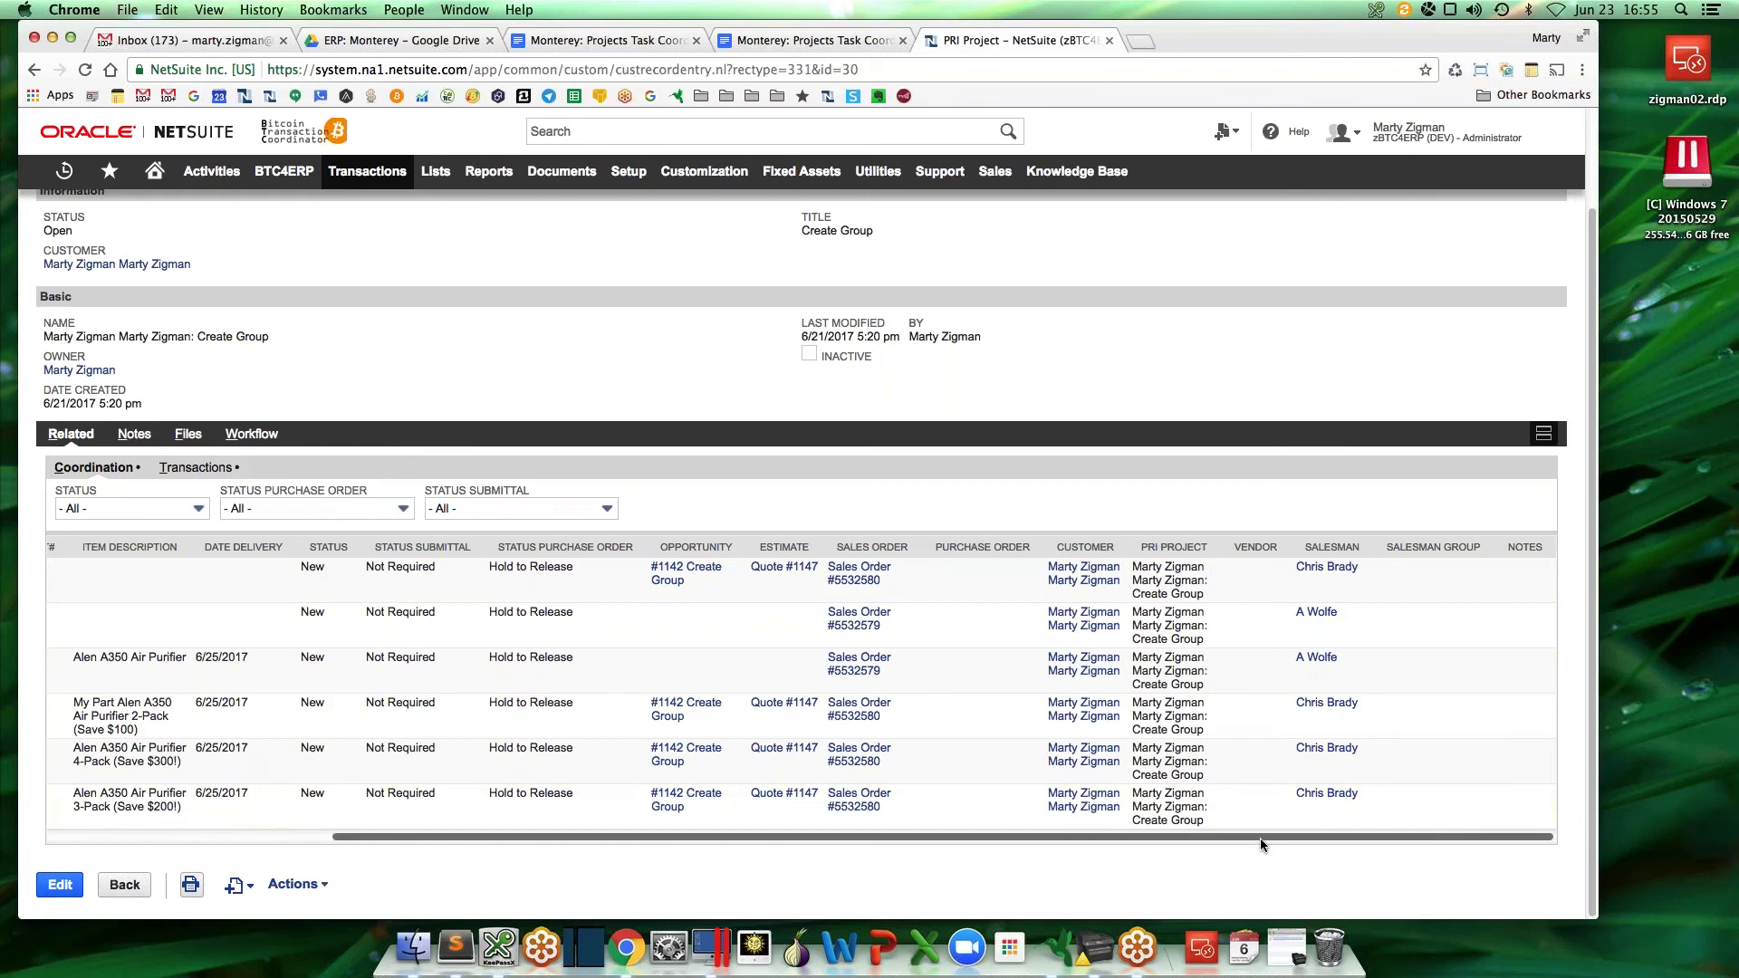
drag(1259, 839, 889, 836)
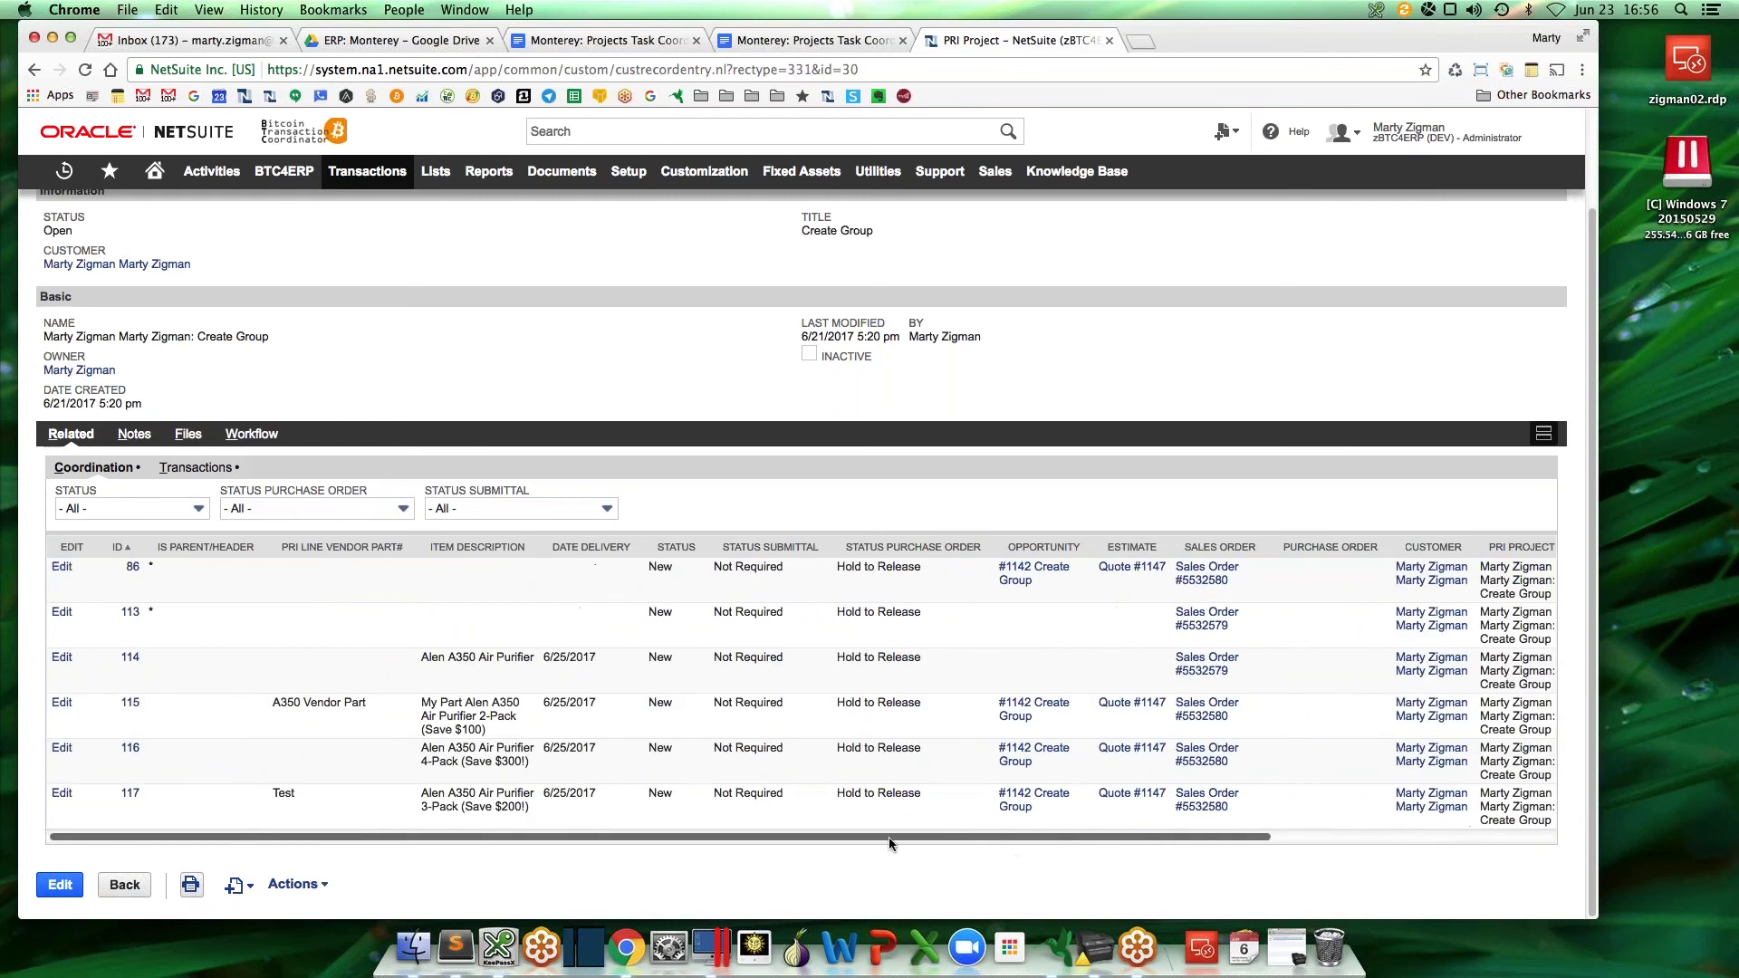
Return to the transactions: opportunity 1142, quote 1147, sales orders 5532579 and 5532580
scroll(393, 306, up, 3)
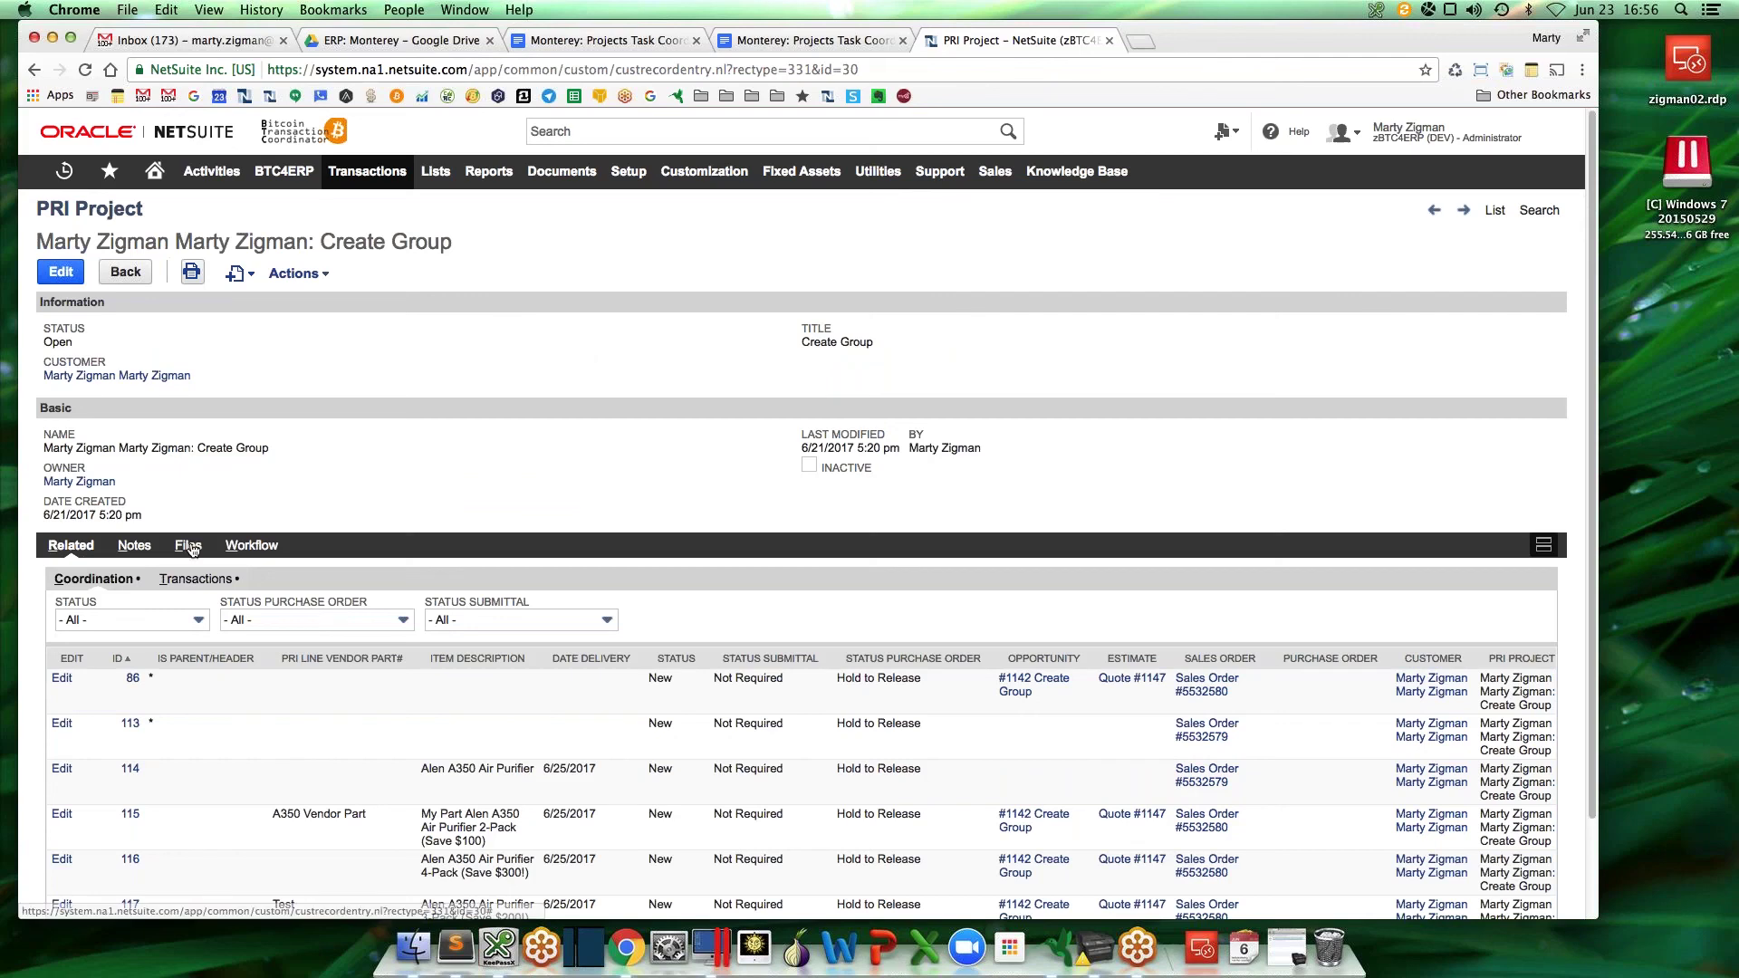
scroll(171, 563, down, 1)
scroll(181, 585, down, 2)
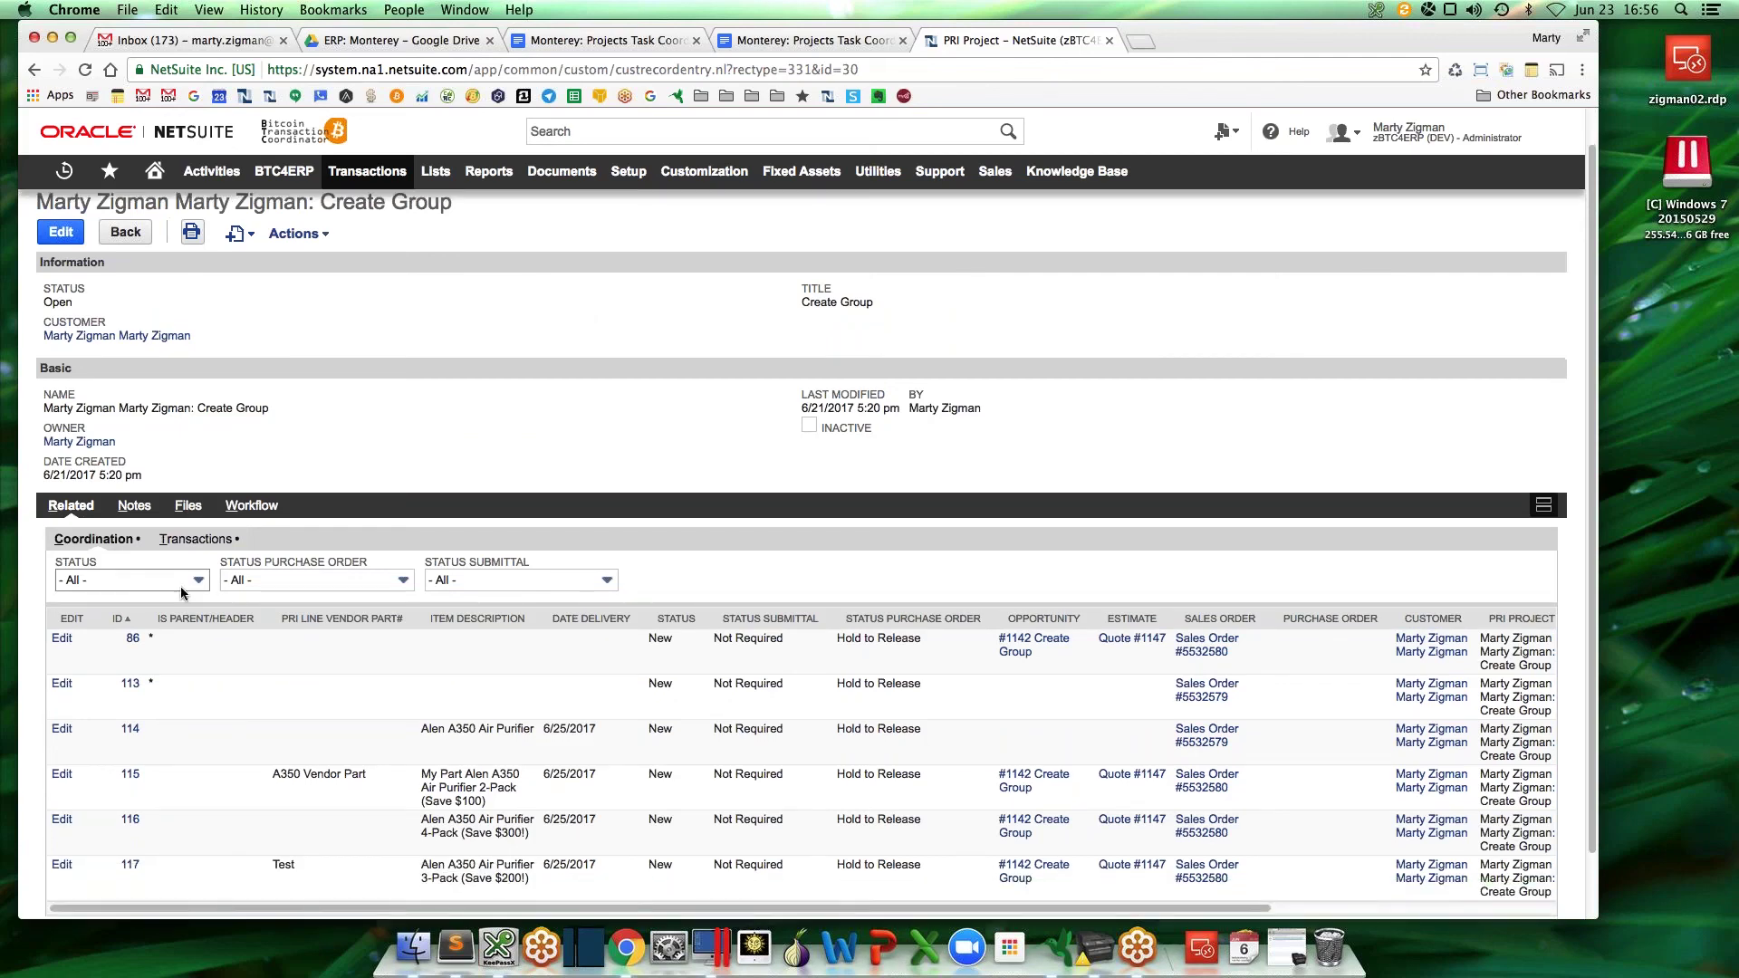
scroll(181, 580, up, 2)
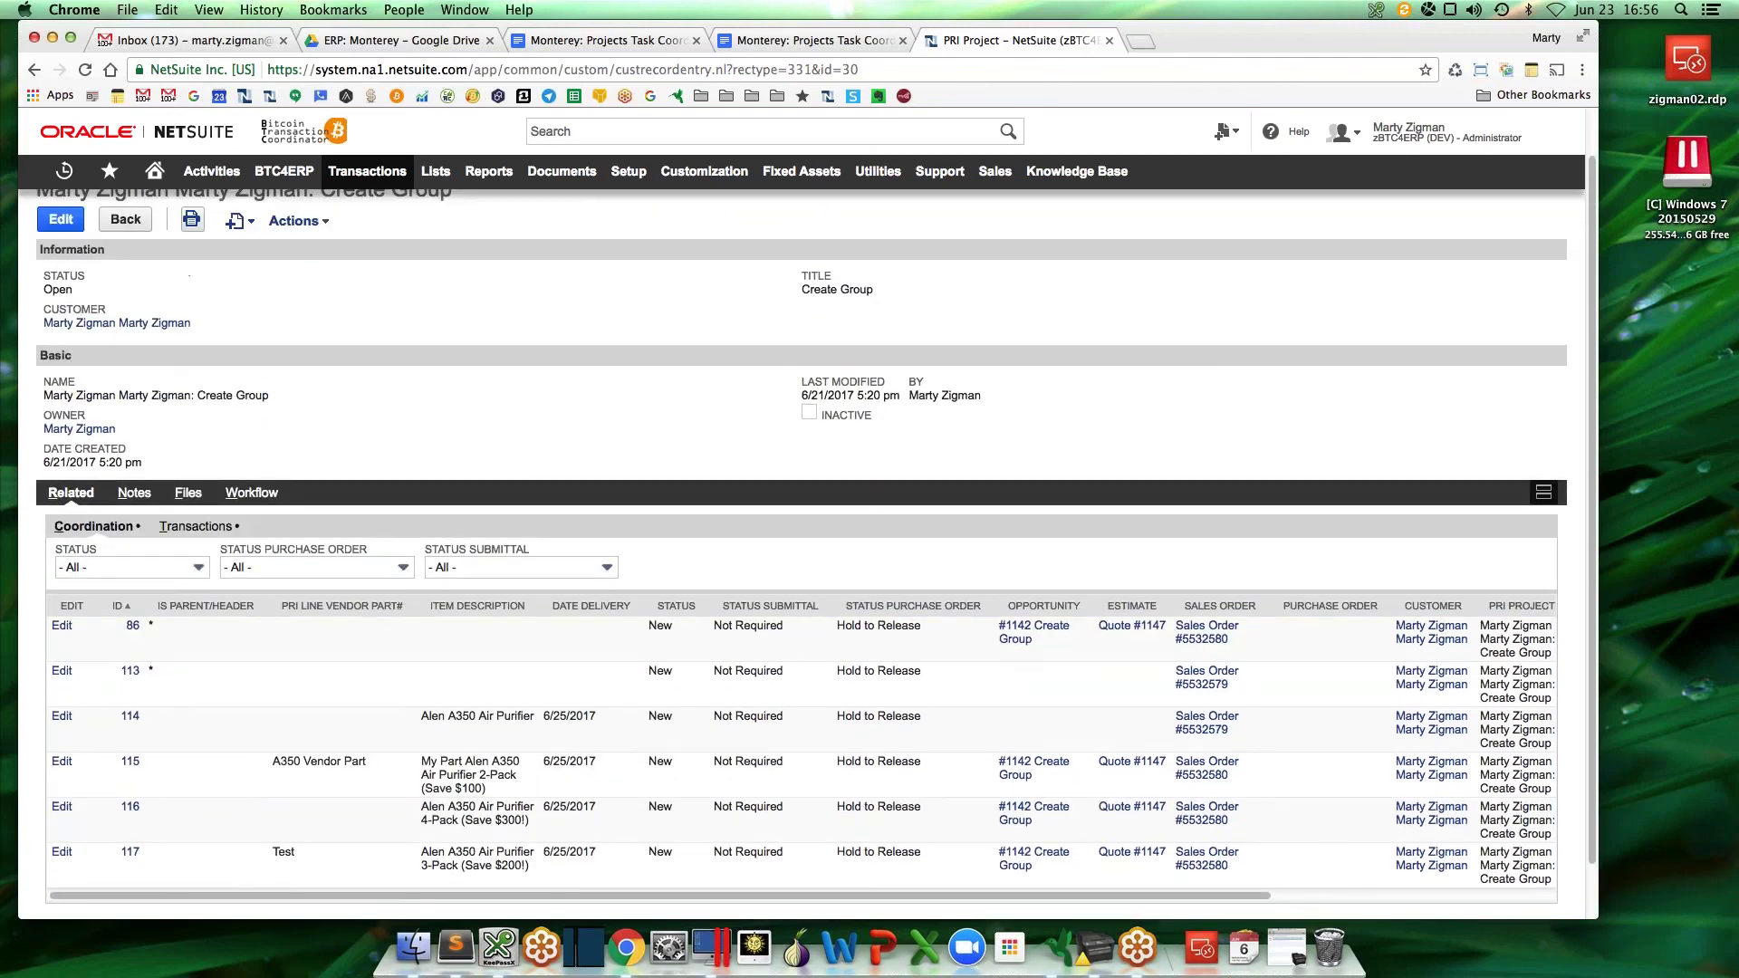
click(194, 532)
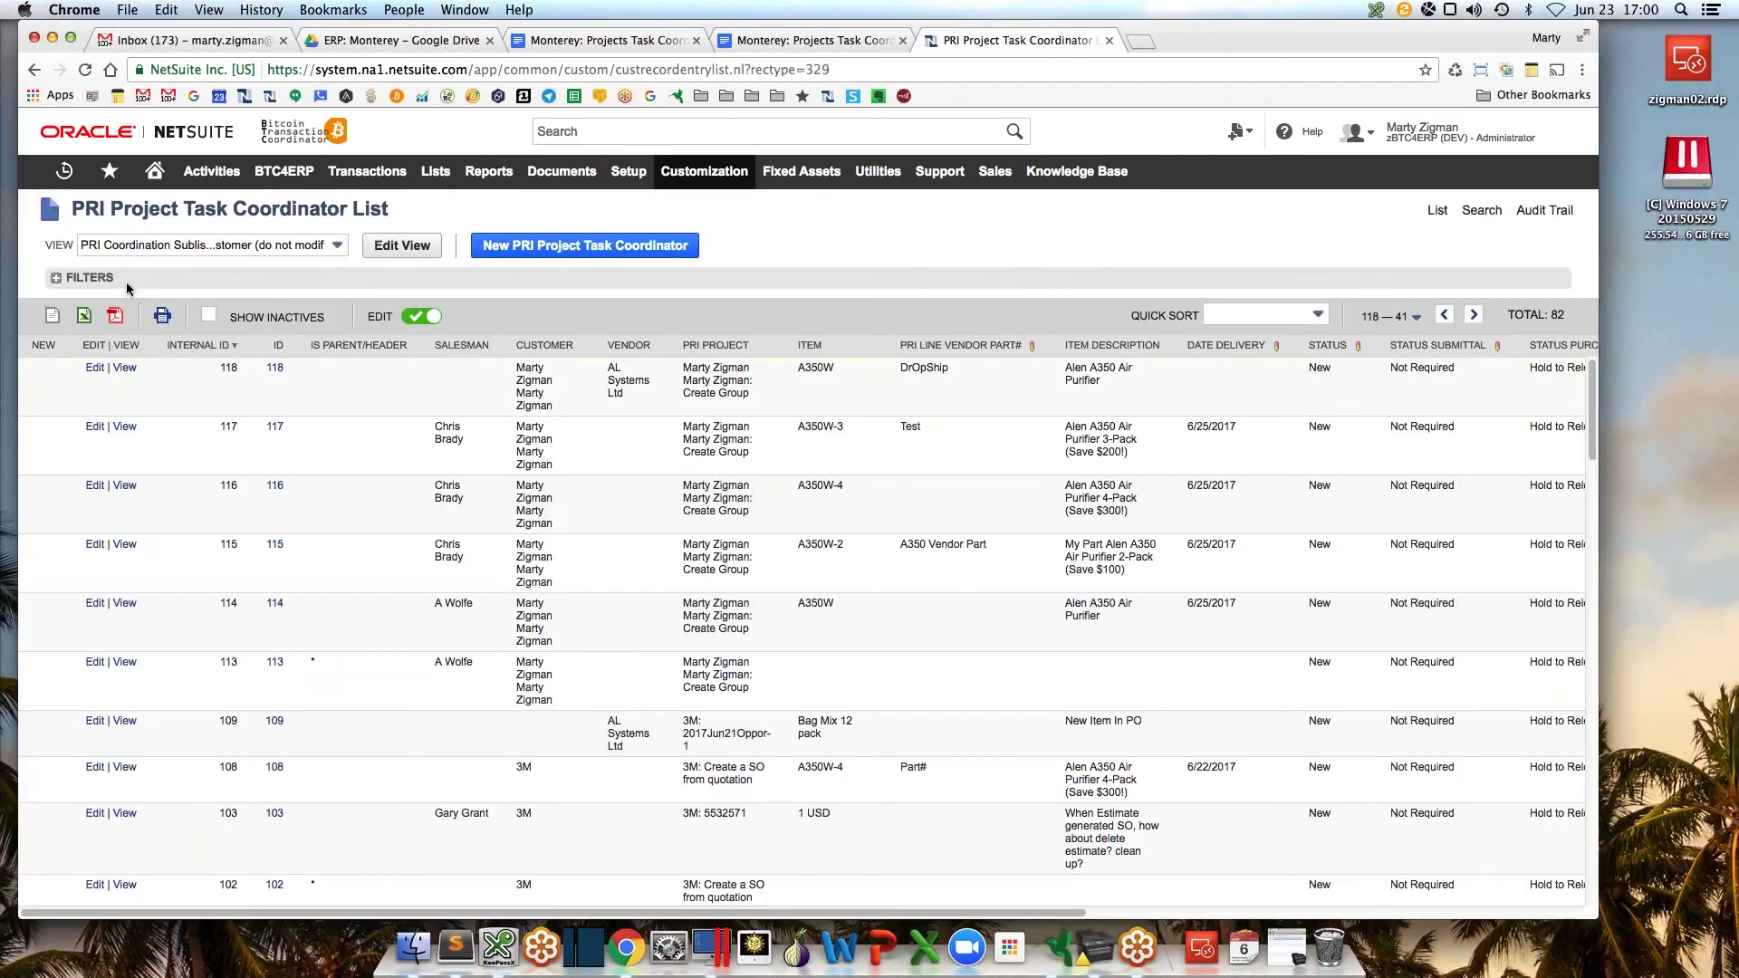
Filter the coordinator list by one salesman via the Salesman filter, leaving five lines
click(127, 282)
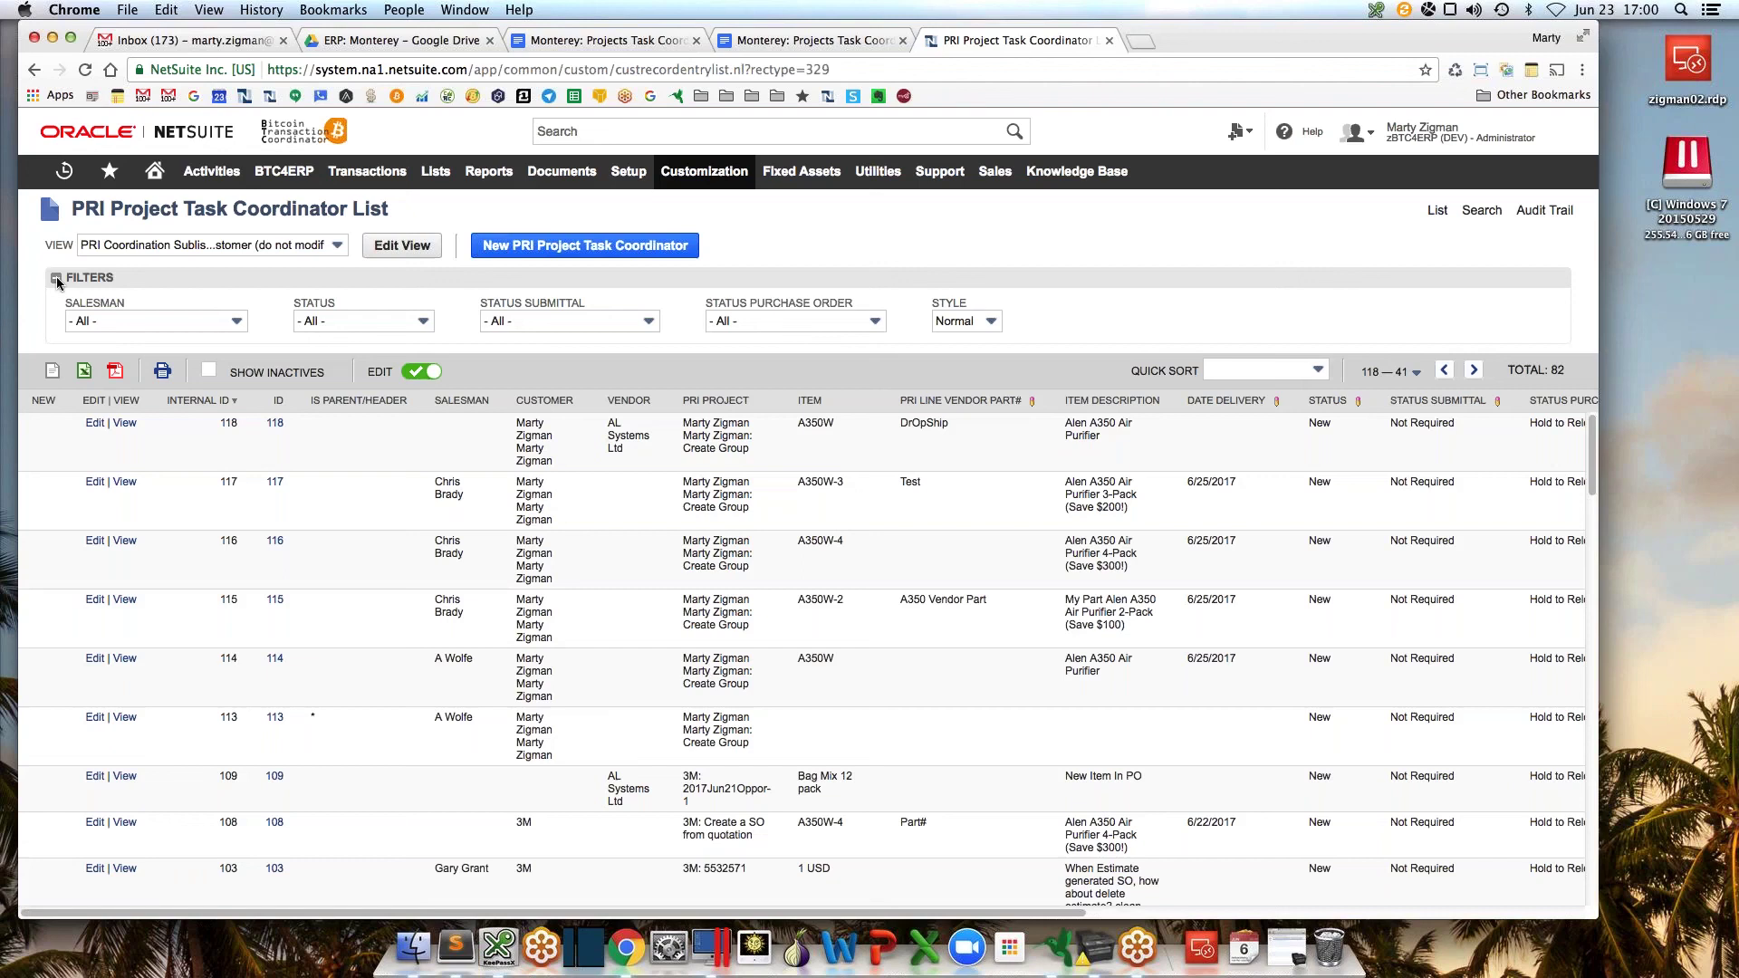
click(115, 322)
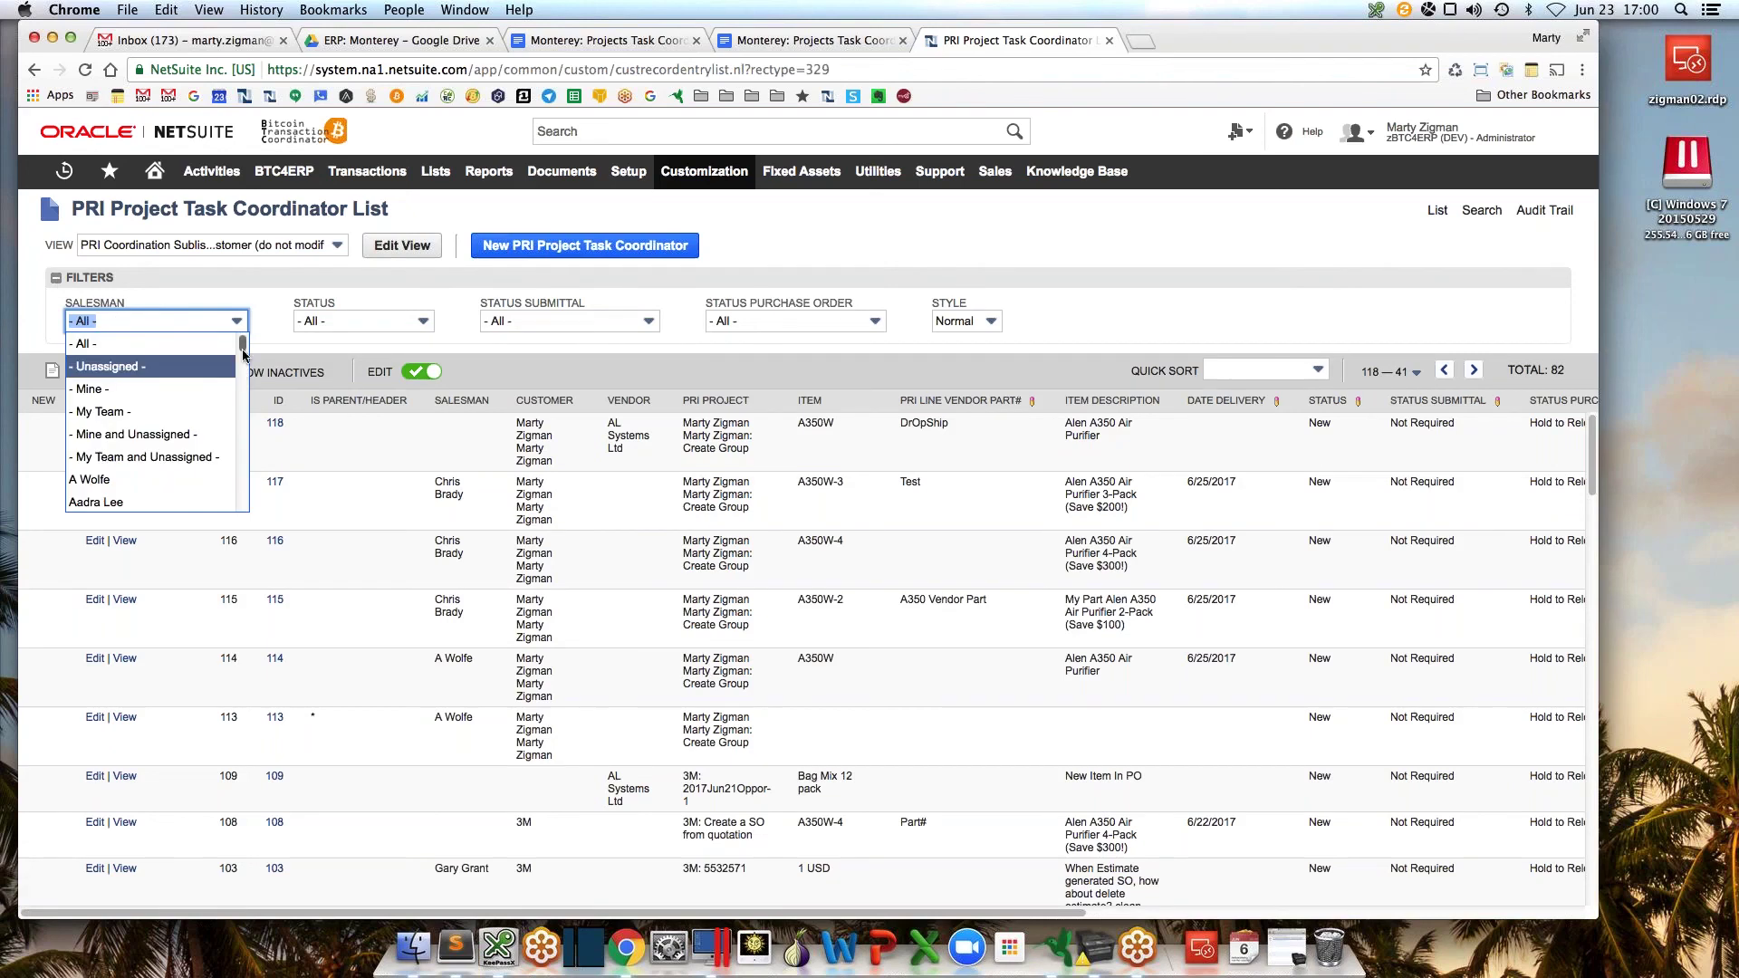
click(241, 378)
scroll(154, 416, down, 5)
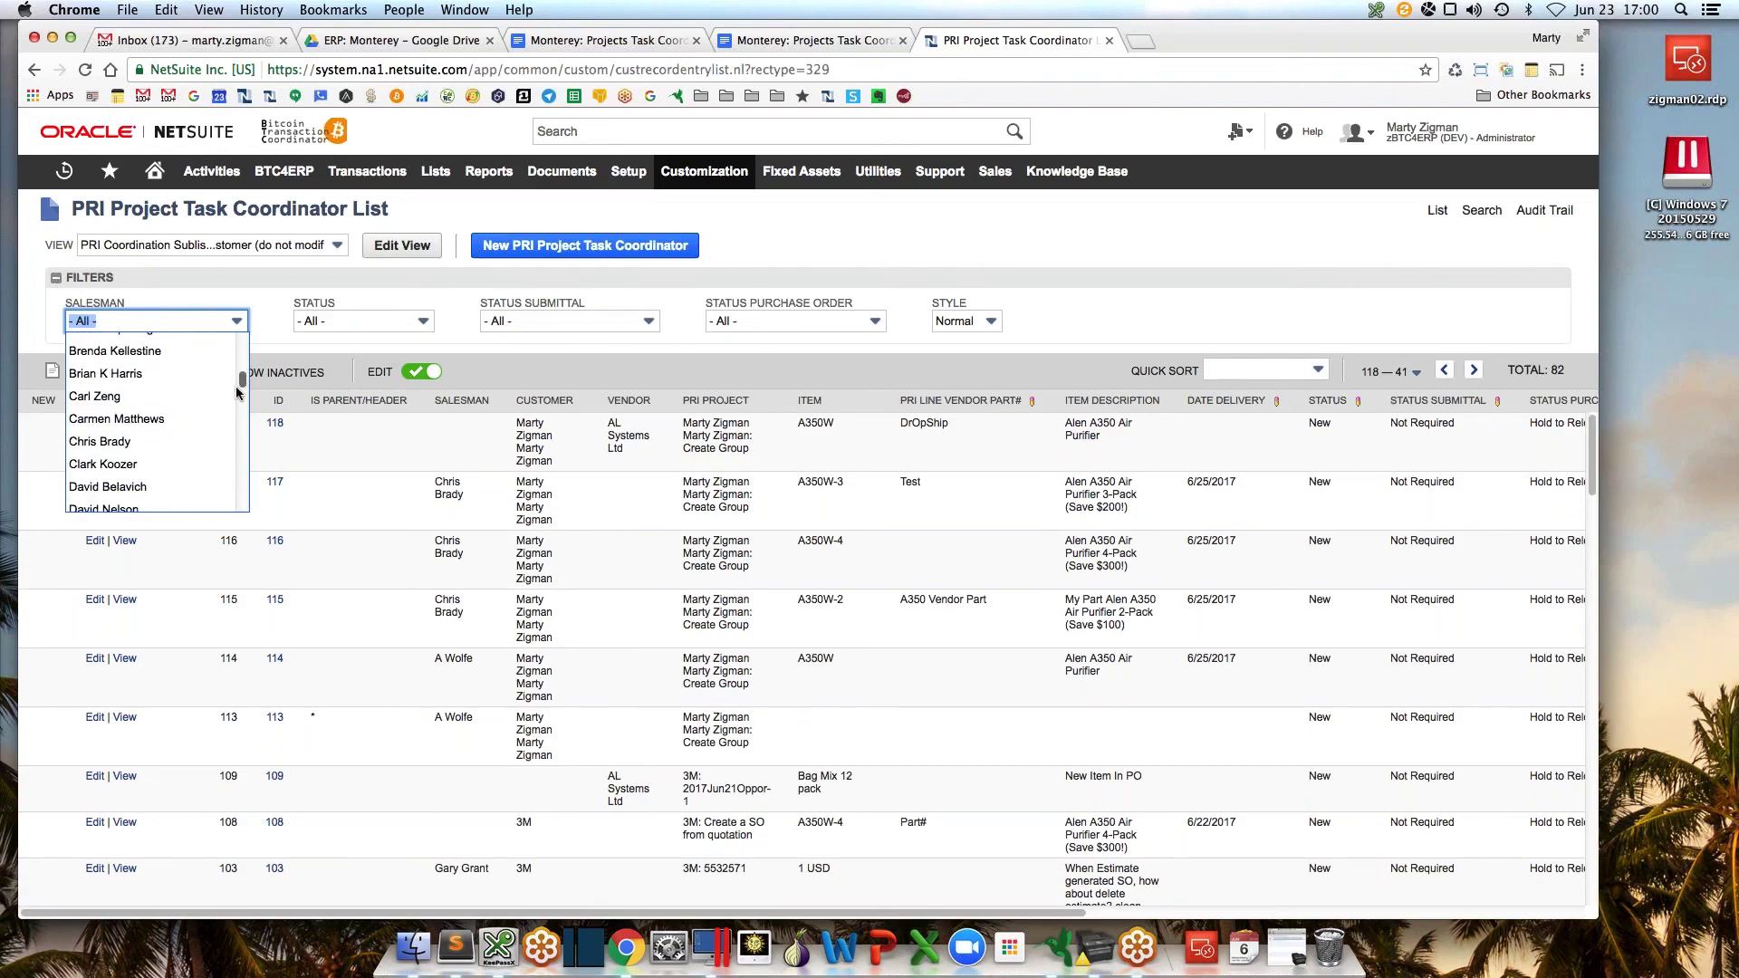
click(99, 429)
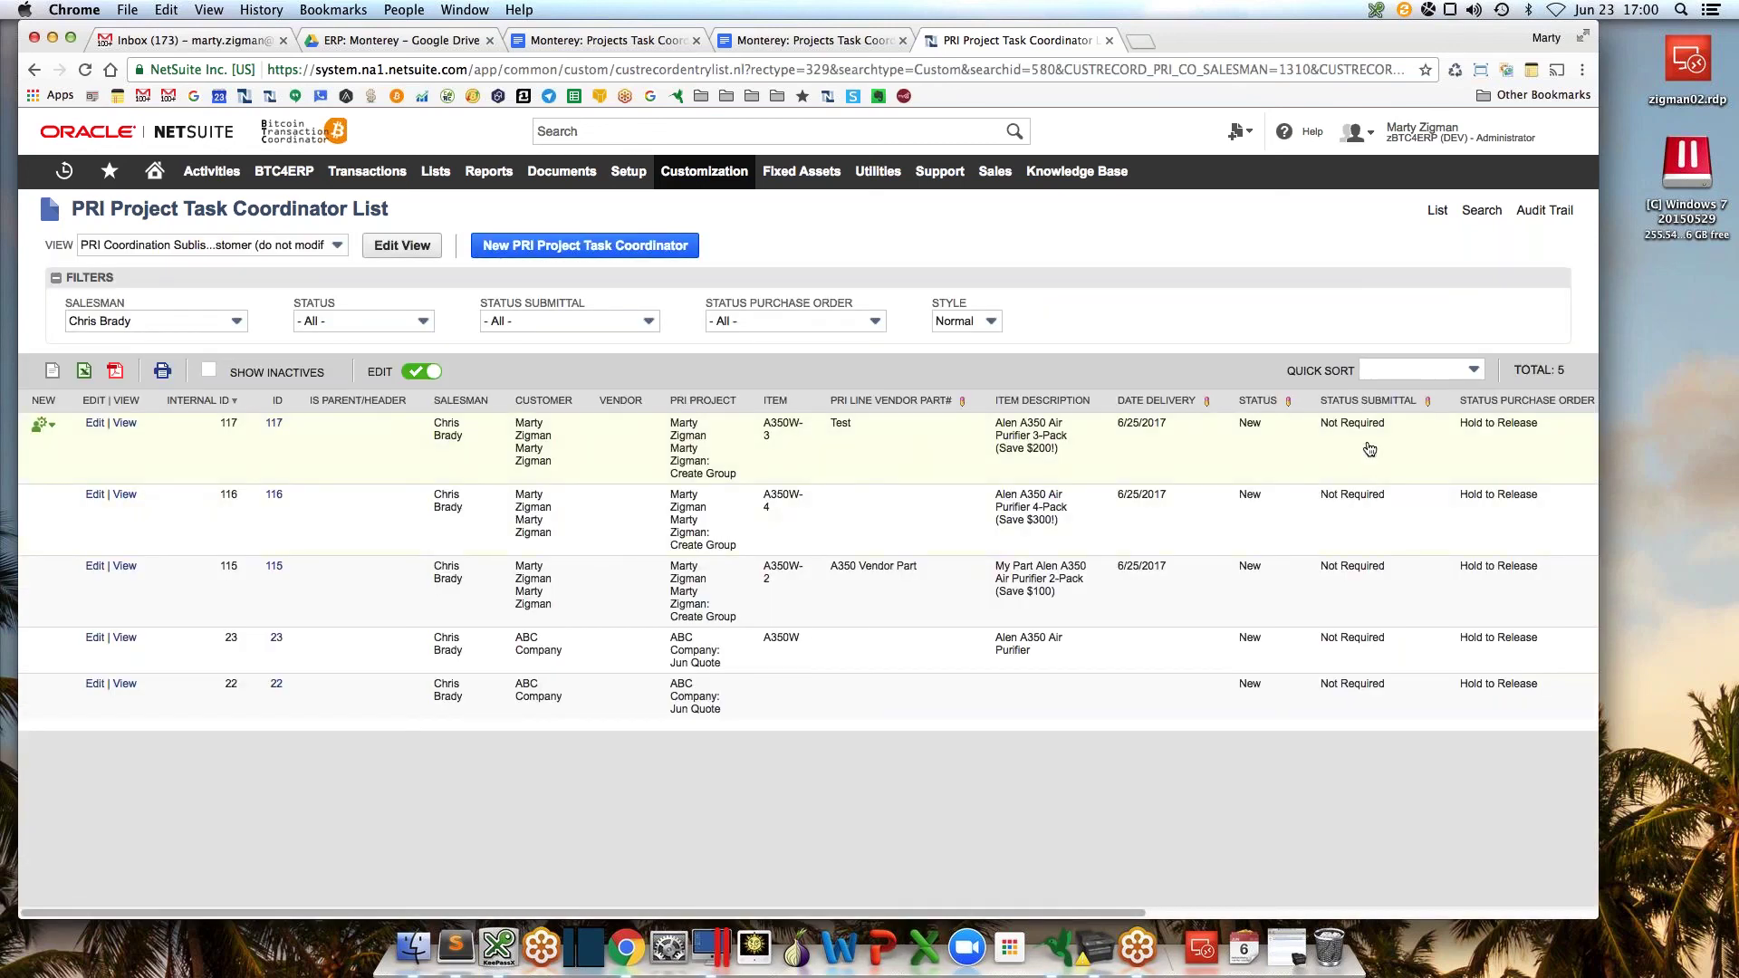
Set Status Submittal to Pending Vendor on lines 117 and 116, Pending Customer Approval on 115
click(1370, 451)
click(1365, 470)
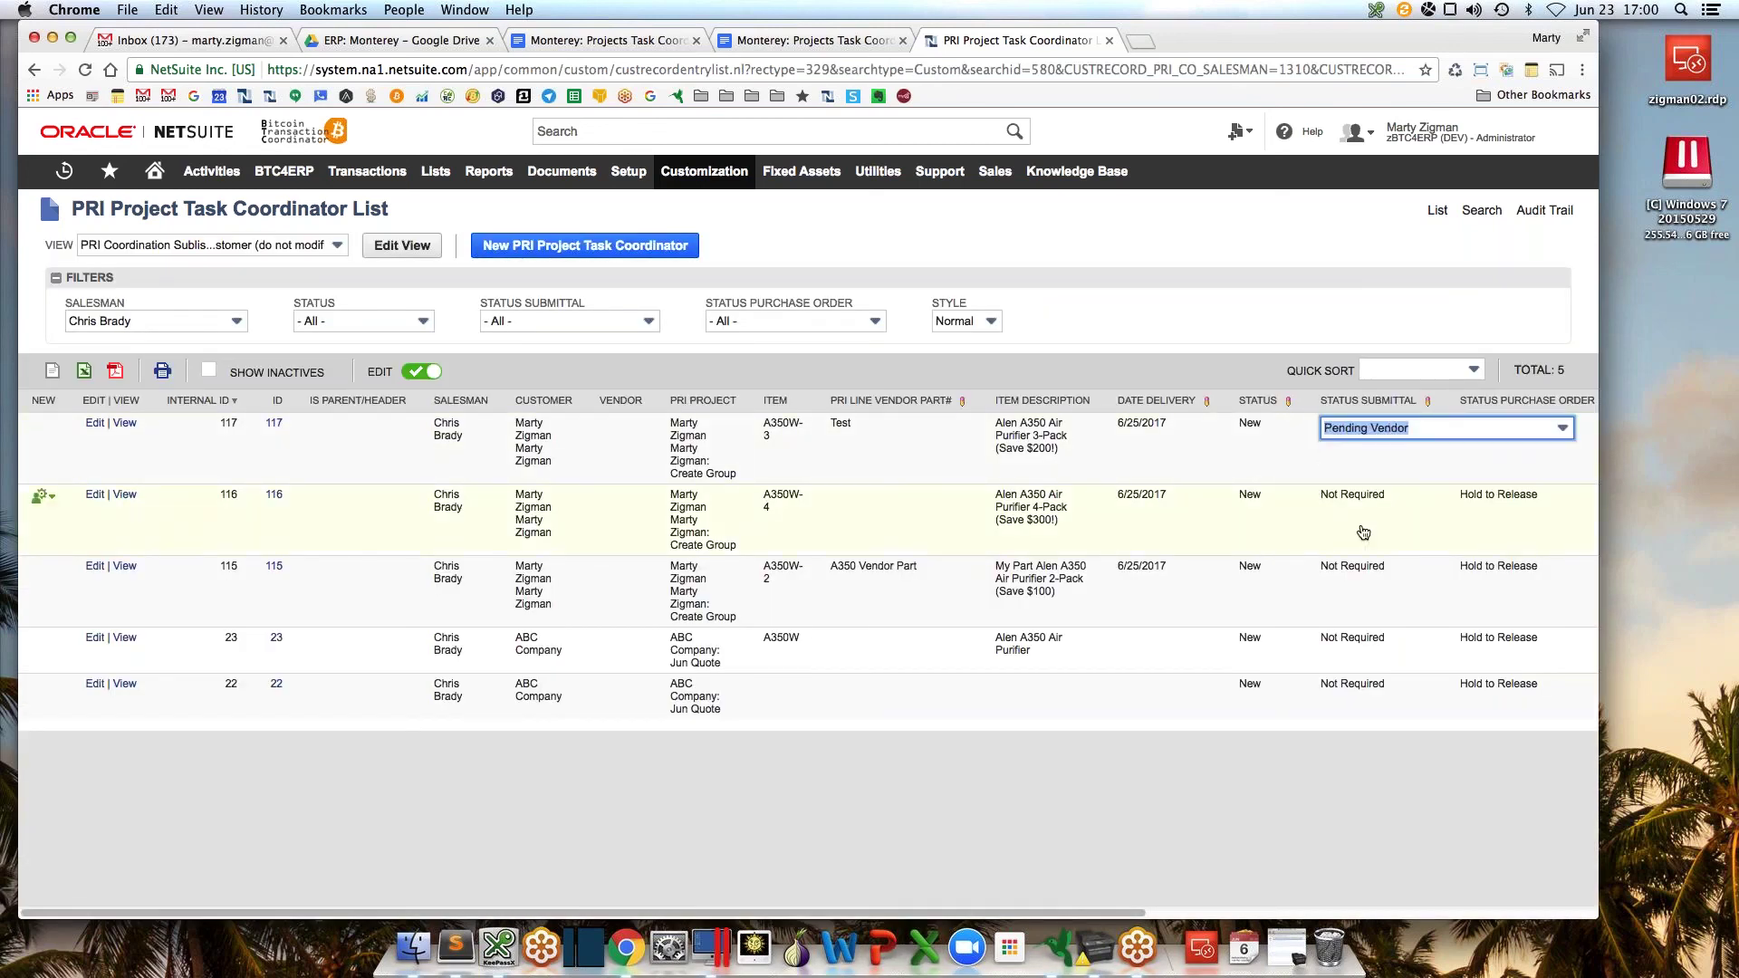
click(1364, 532)
click(1358, 543)
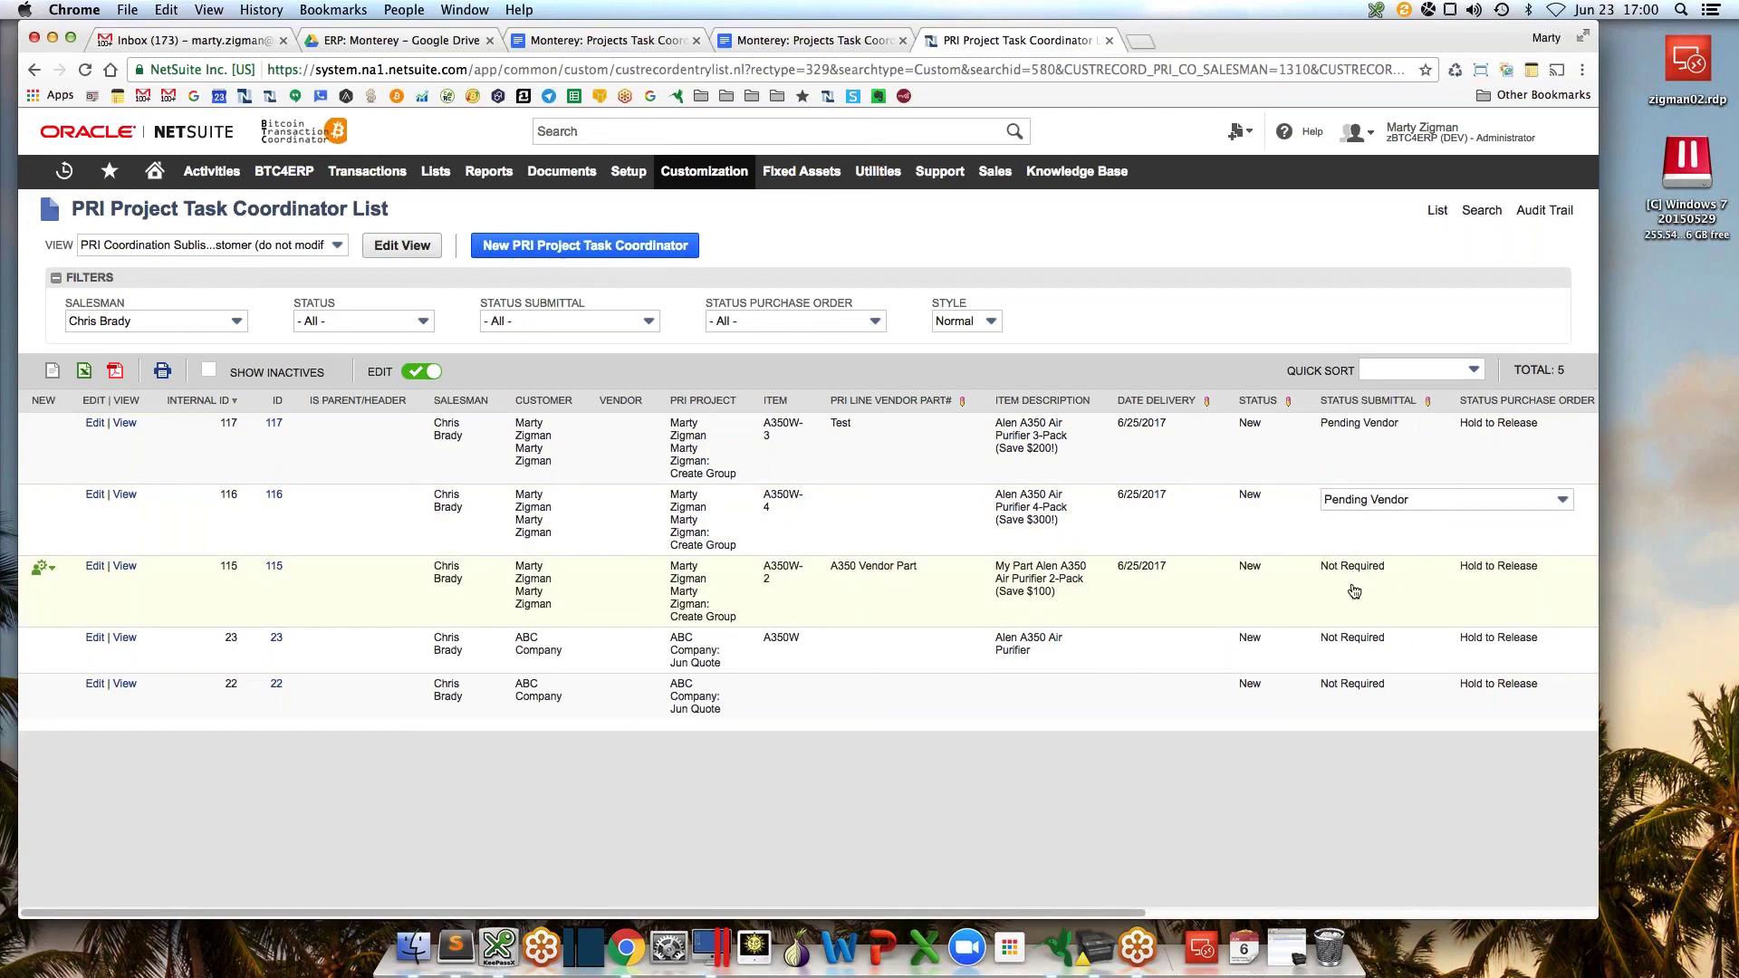
click(1354, 591)
click(1367, 633)
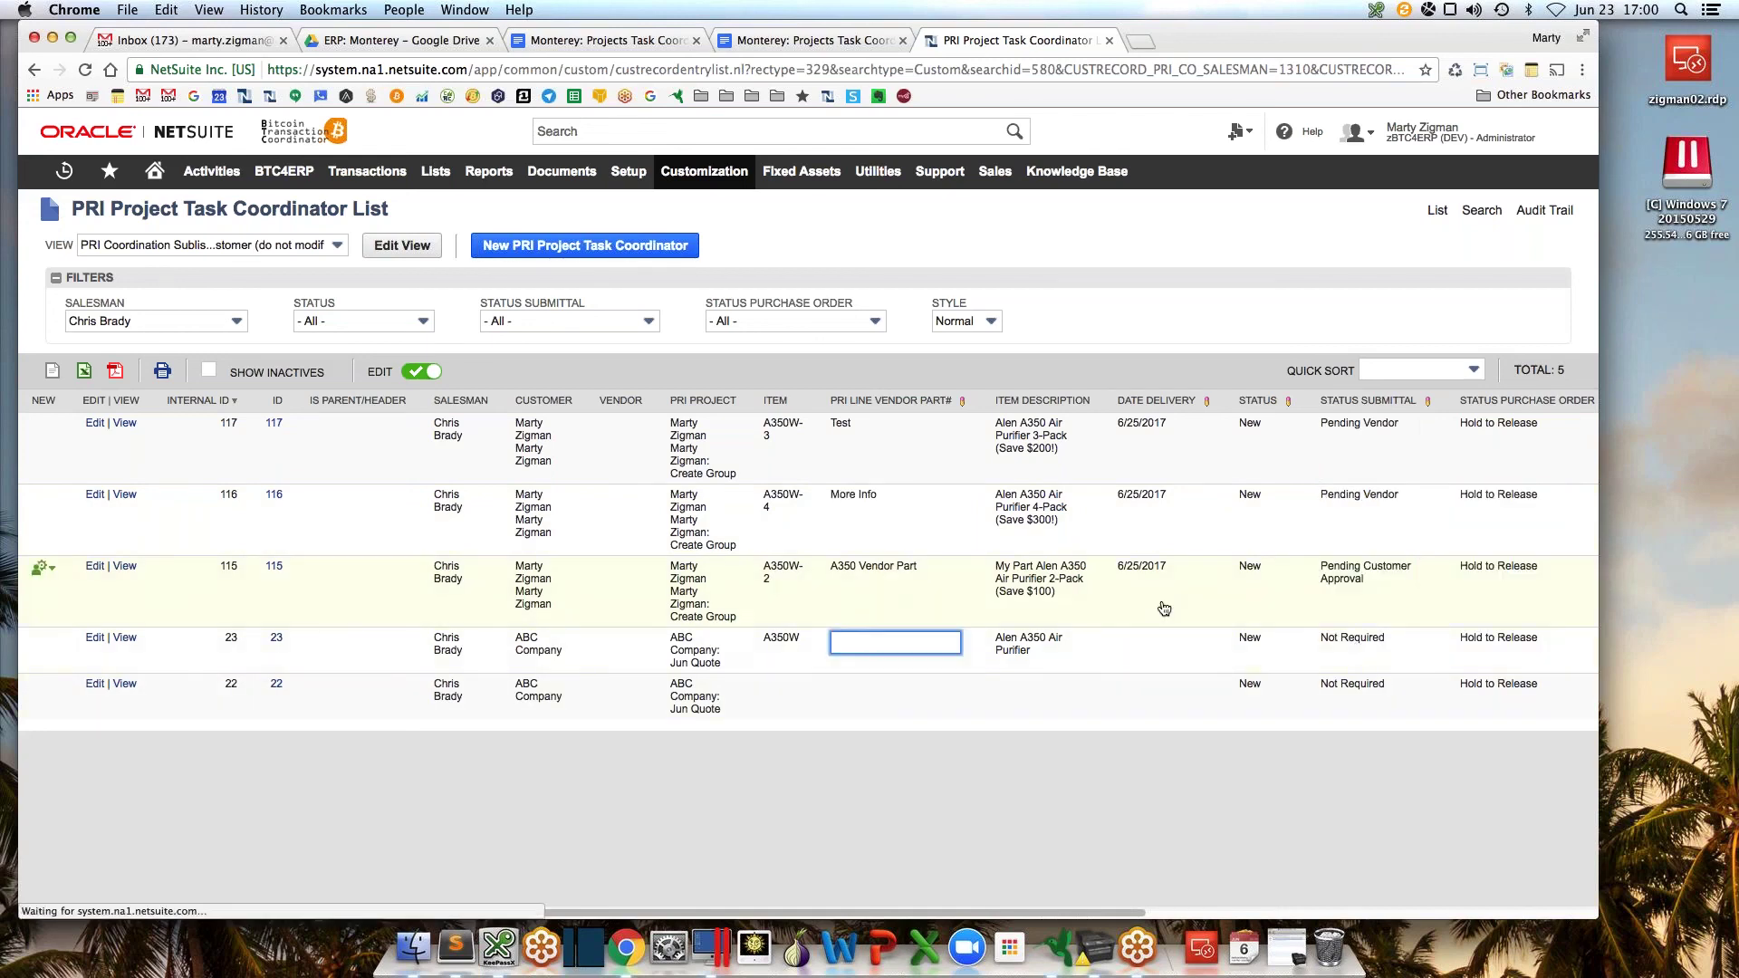
Give line 23 a Date Delivery of 6/30/2017 and status Initiated
click(1138, 654)
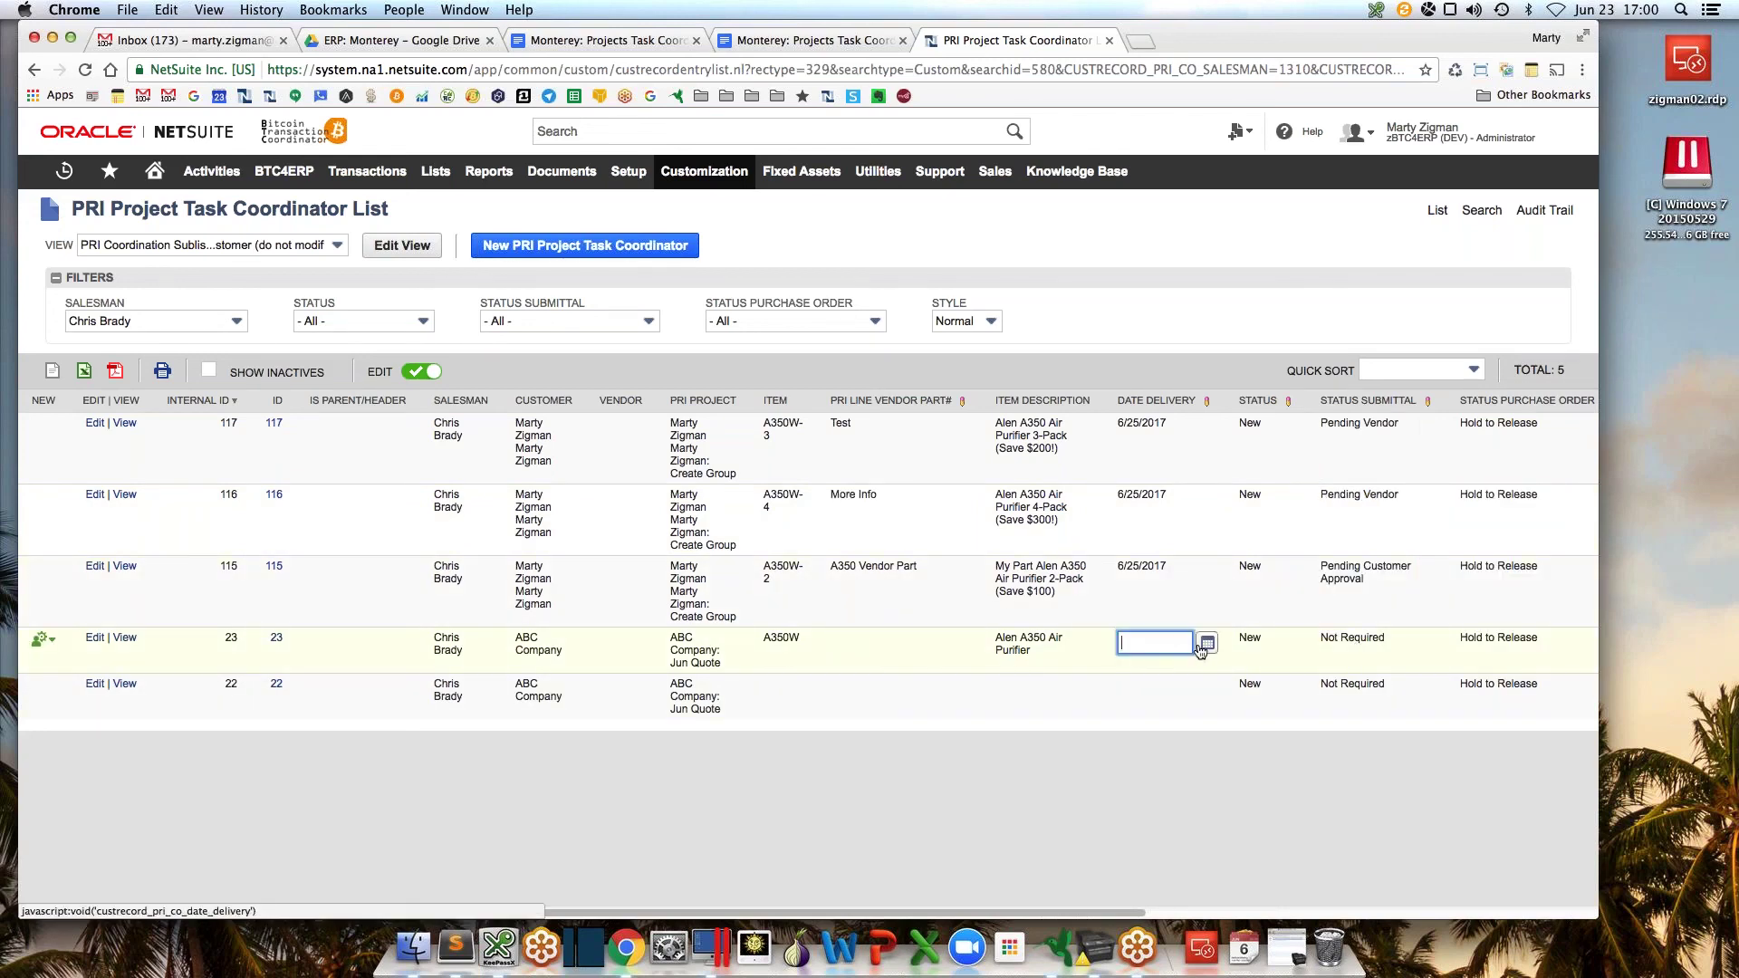
click(1207, 643)
click(1184, 757)
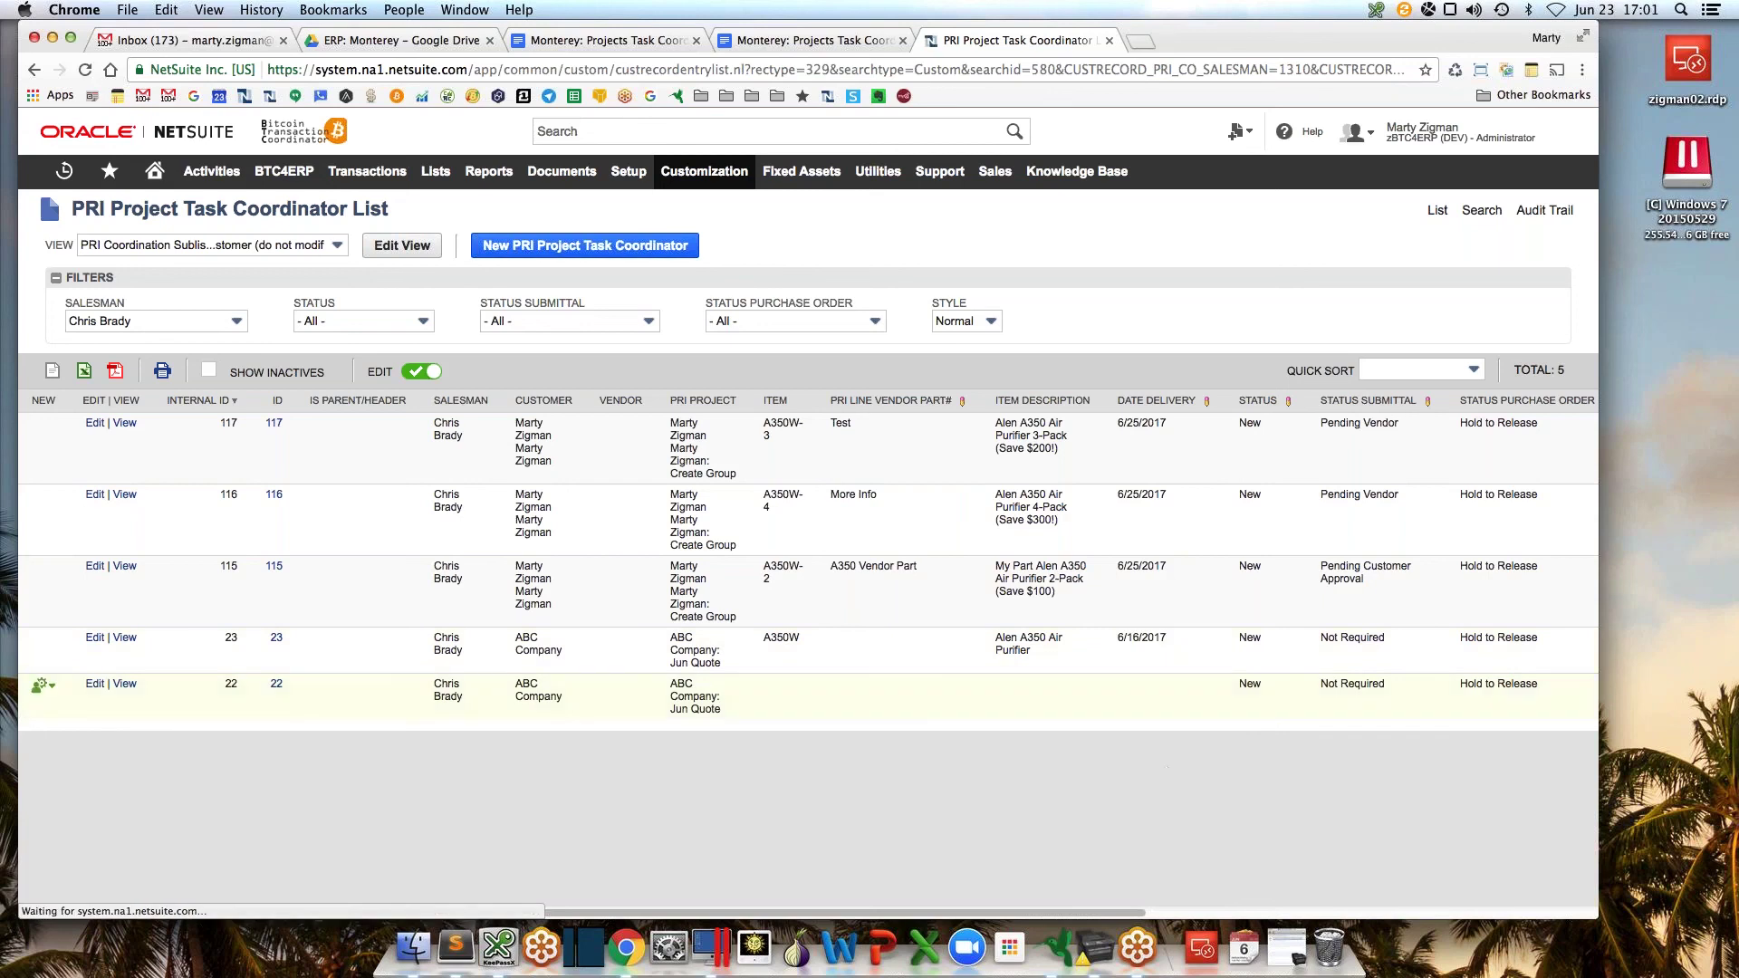
click(1259, 650)
click(1266, 686)
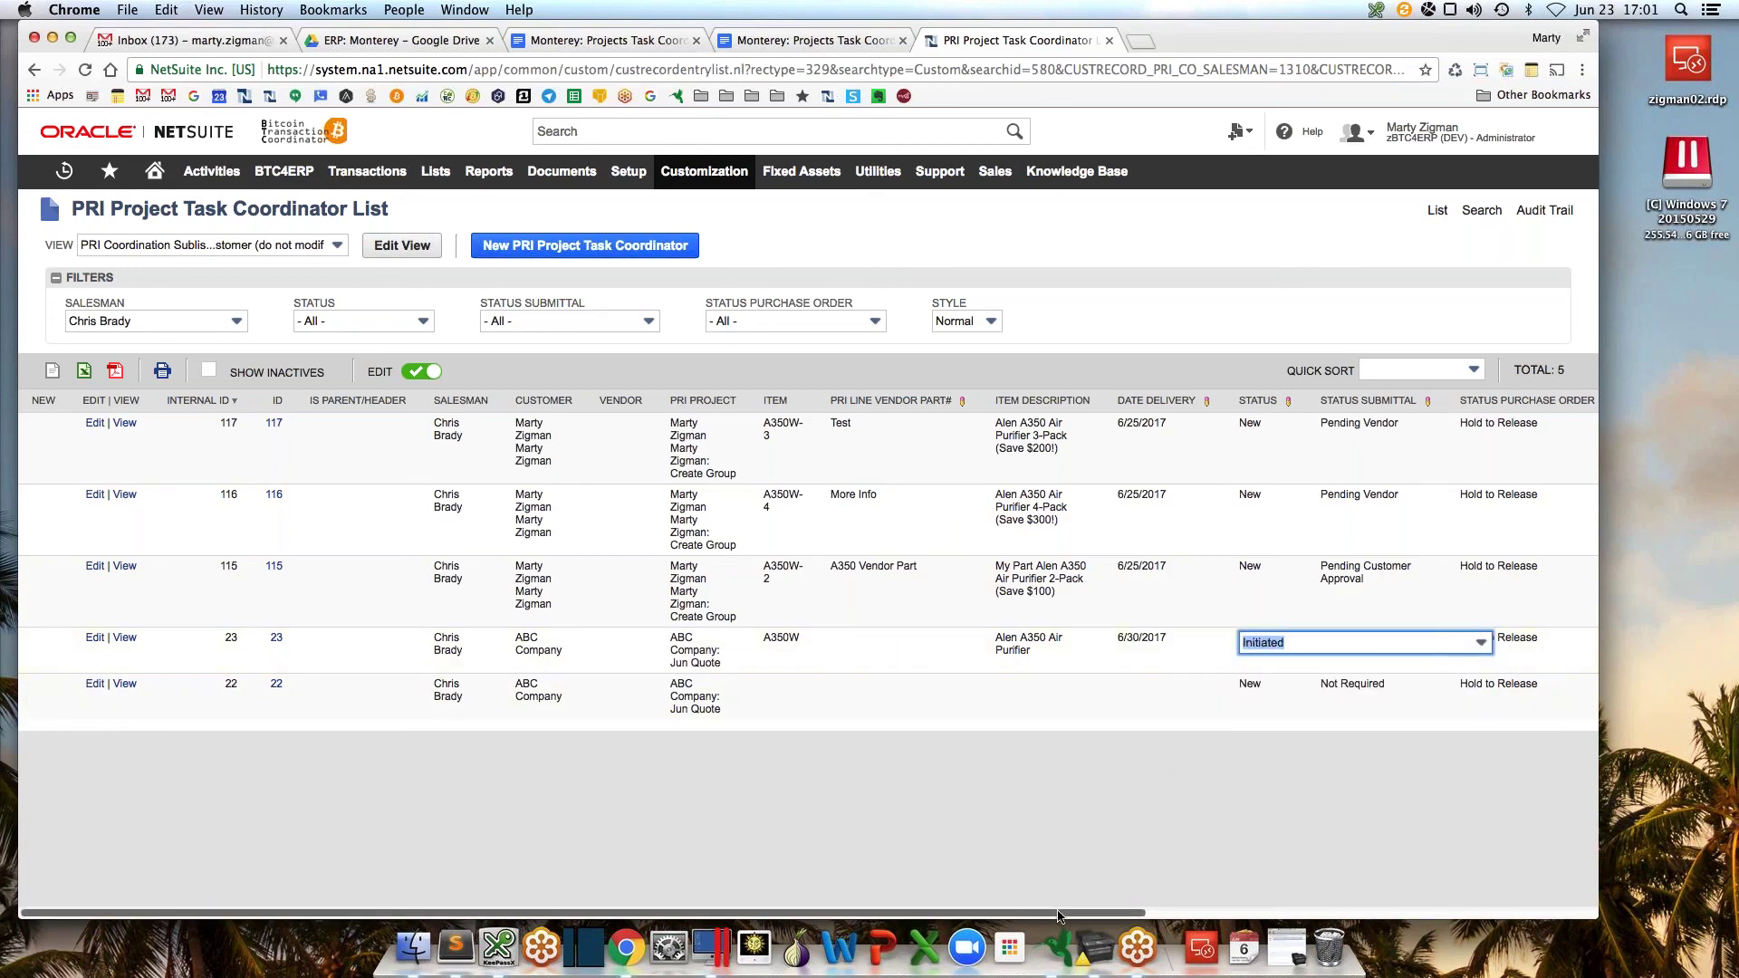
drag(1058, 916, 1362, 876)
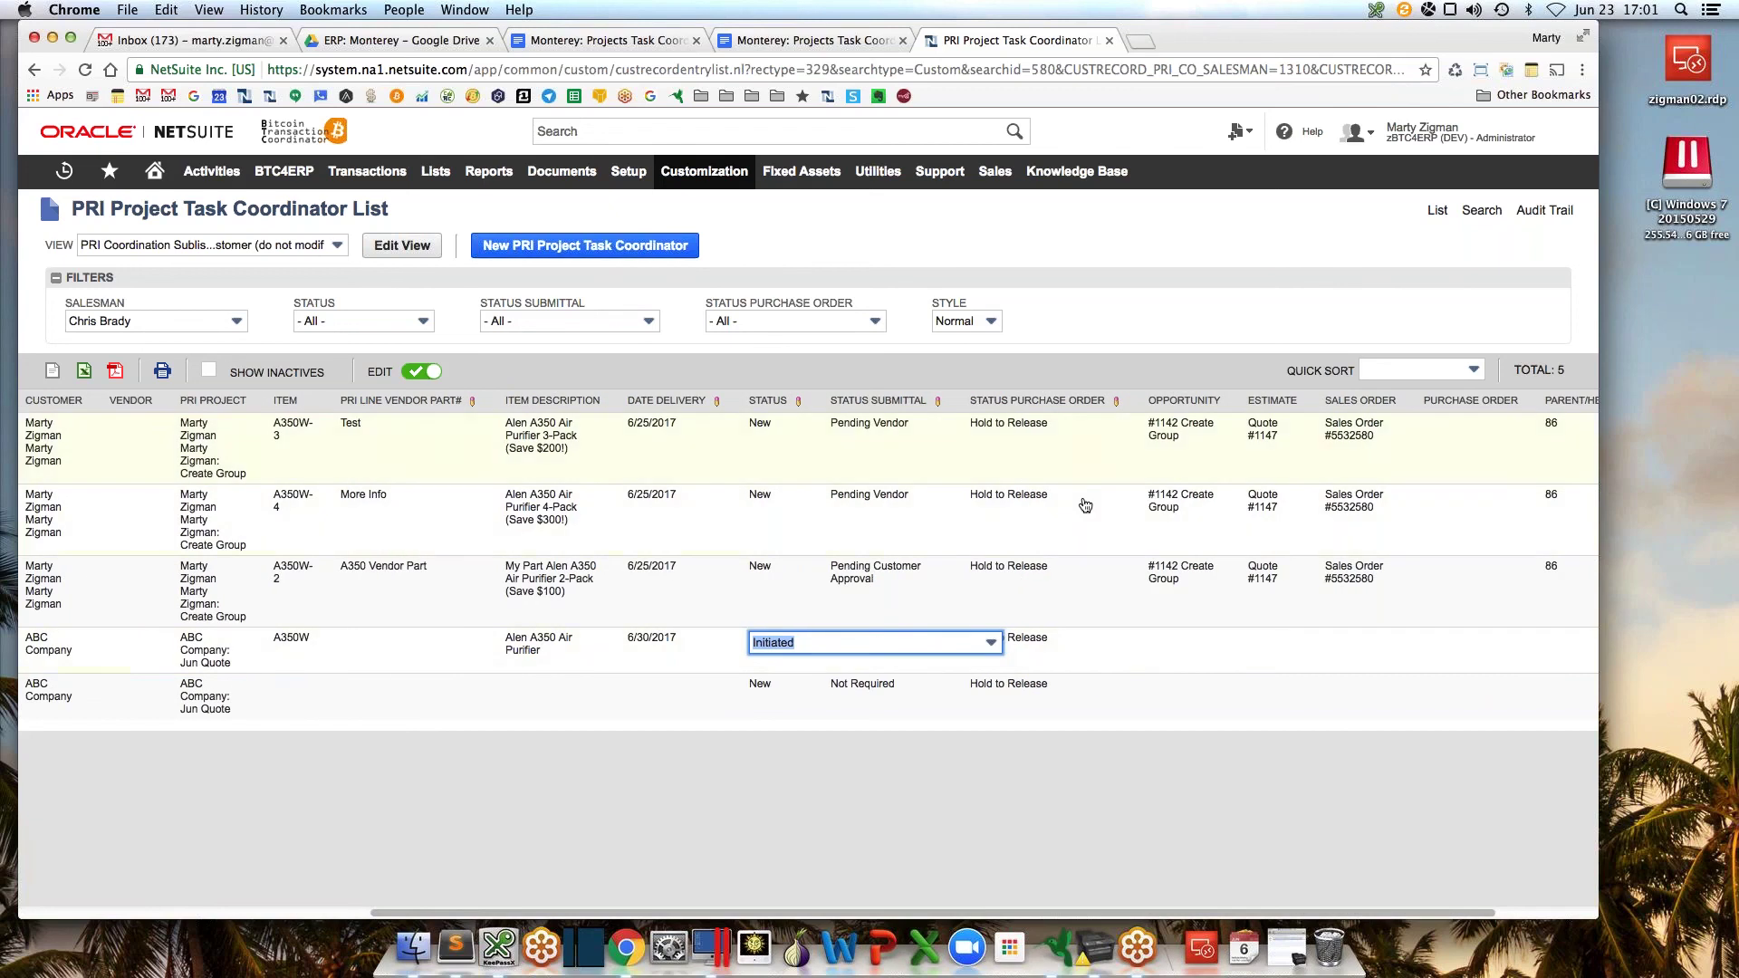